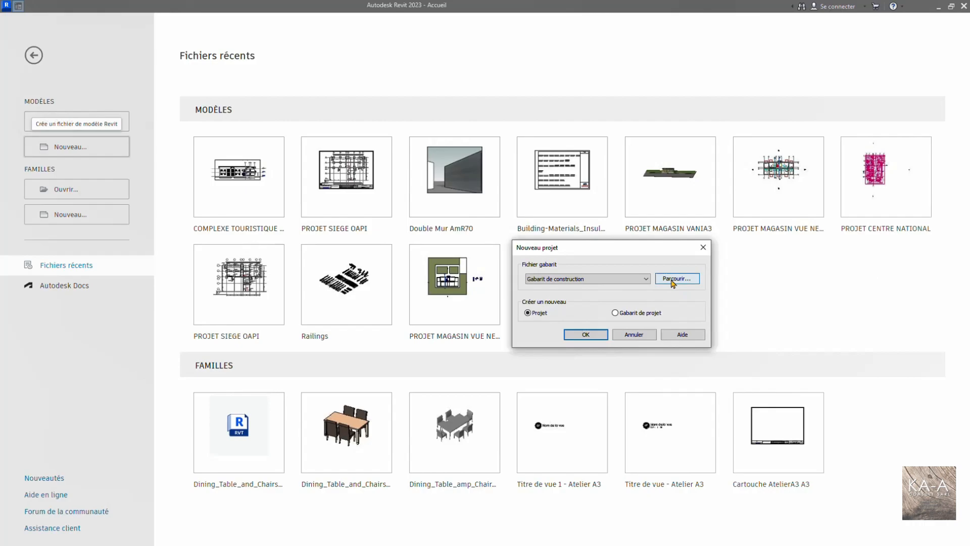
- Create a new project from the DefaultFRAFRA.rte template
{"action": "left_click", "coordinate": [673, 280]}
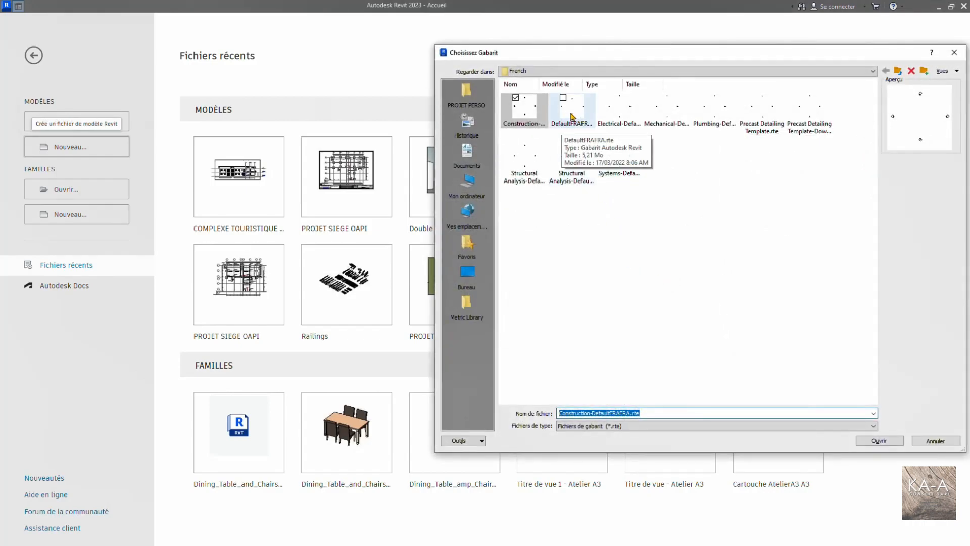
{"action": "double_click", "coordinate": [573, 116]}
{"action": "left_click", "coordinate": [583, 336]}
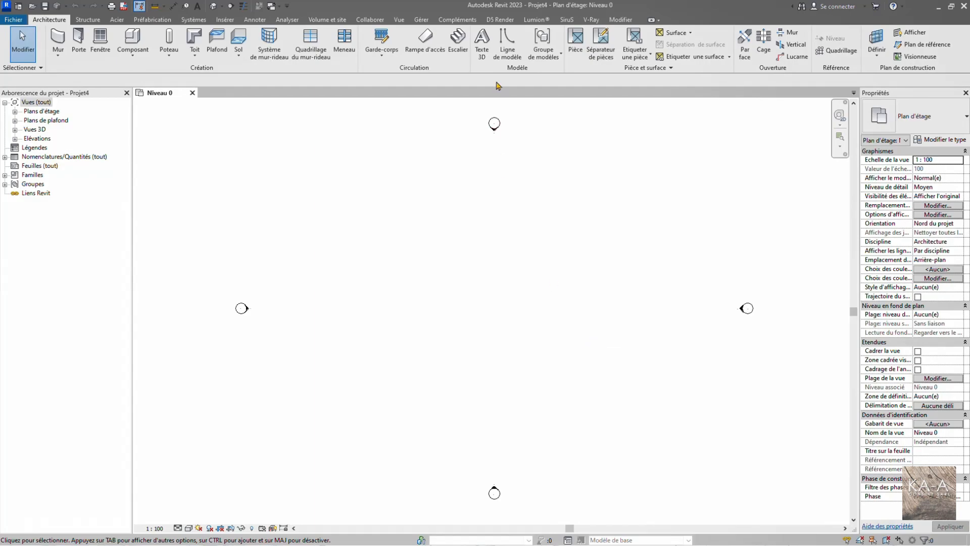
- Start the Wall tool, look through the available wall types and choose Générique - Ext. 200 mm
{"action": "left_click", "coordinate": [58, 42]}
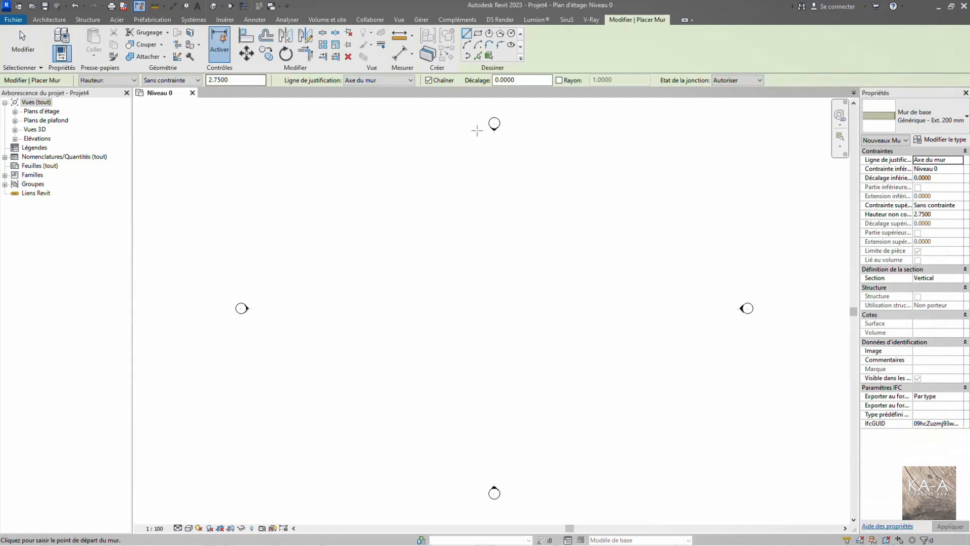
{"action": "left_click", "coordinate": [918, 115]}
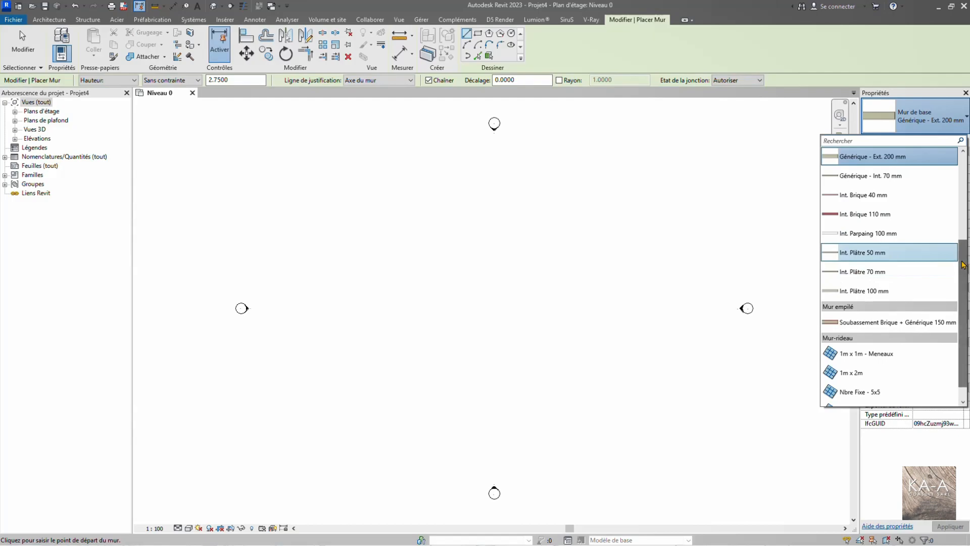
{"action": "left_click_drag", "start_coordinate": [963, 264], "coordinate": [963, 181]}
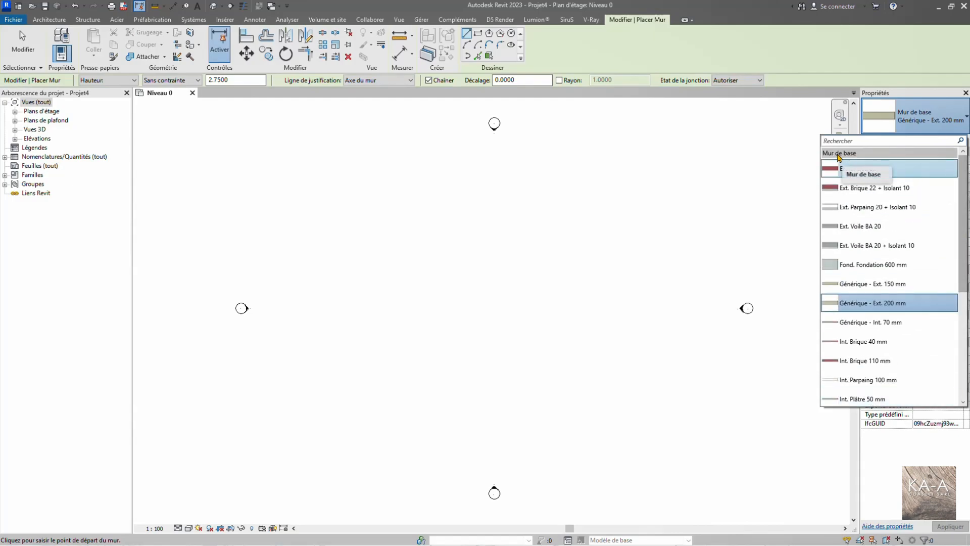
{"action": "left_click_drag", "start_coordinate": [964, 195], "coordinate": [961, 307]}
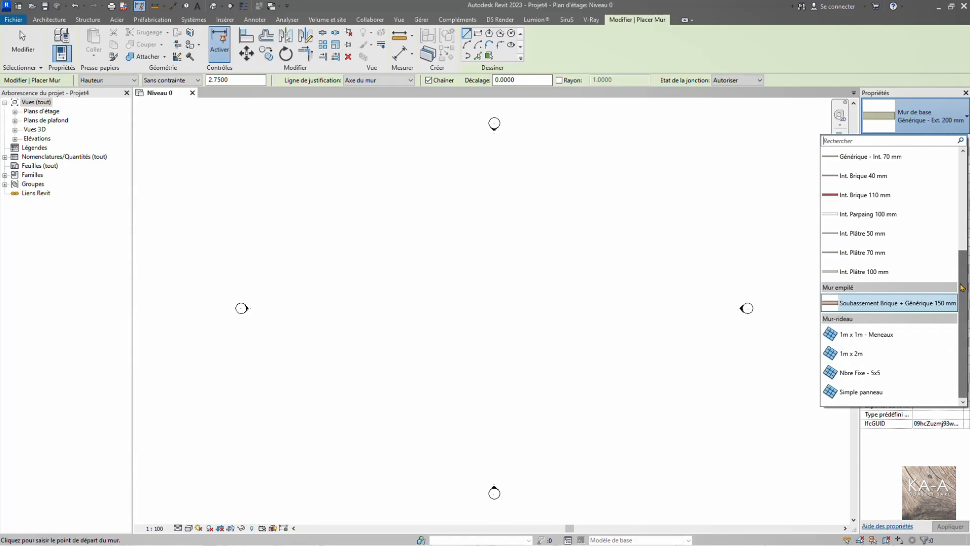
{"action": "scroll", "coordinate": [963, 279], "scroll_direction": "up", "scroll_amount": 3}
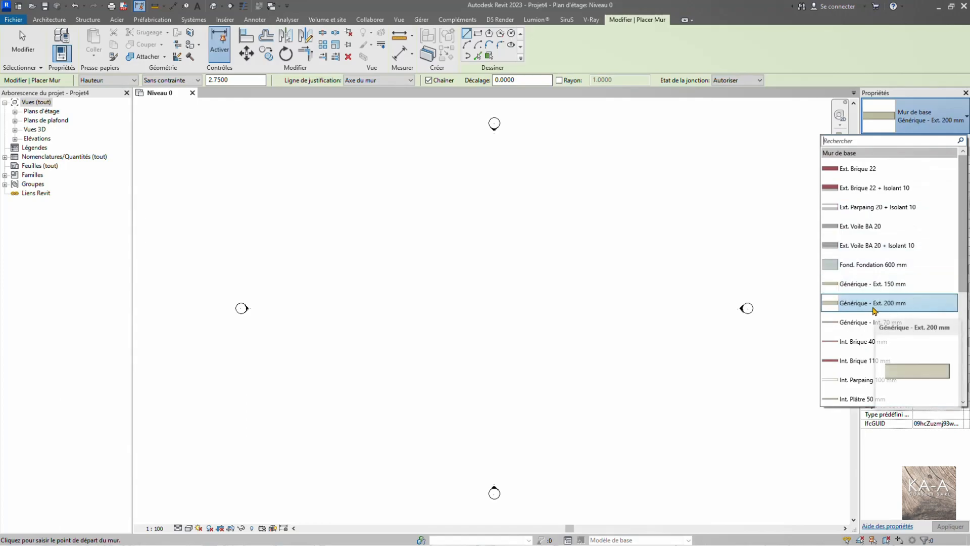
{"action": "left_click", "coordinate": [861, 305]}
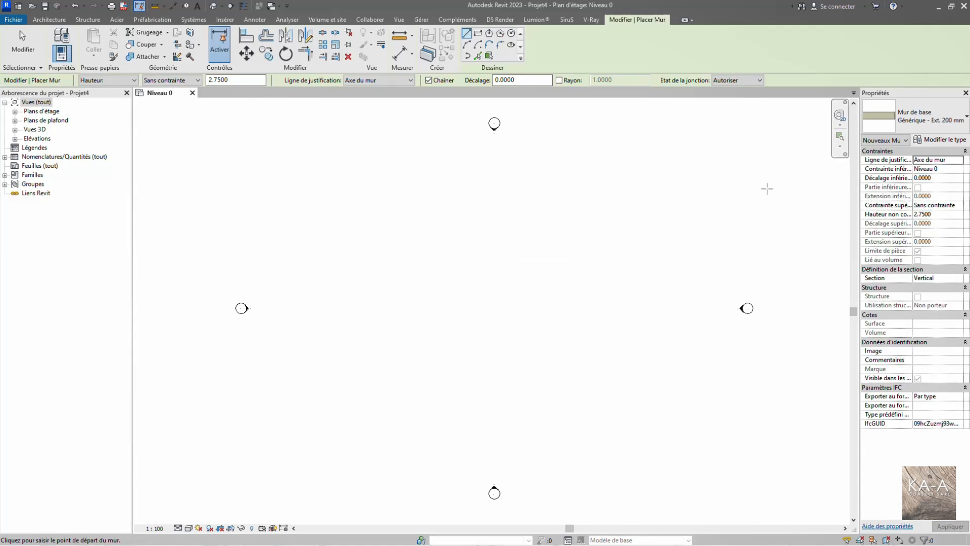
- Duplicate the wall type under the name MUR EXT DE 35 CM EN DOUBLE CLOISON + ENDUITS
{"action": "left_click", "coordinate": [934, 145]}
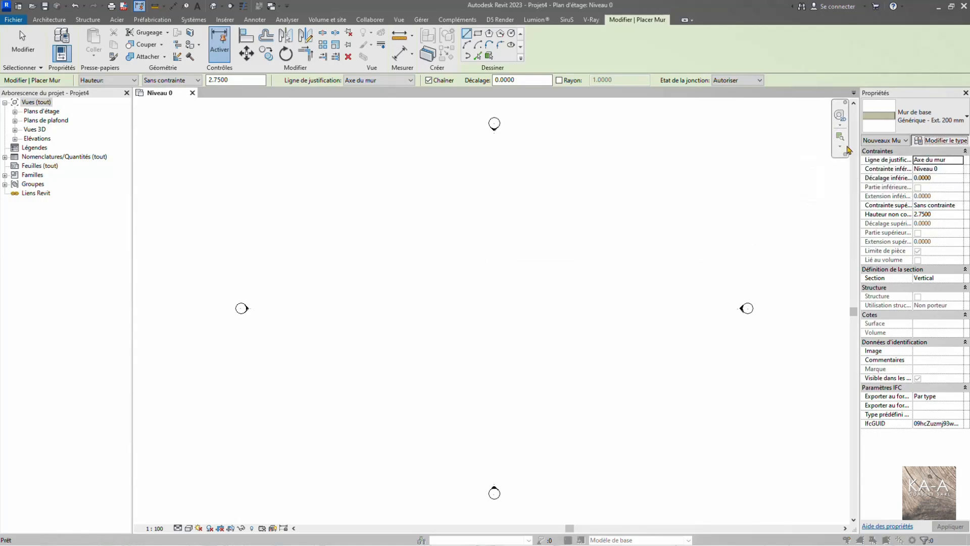
{"action": "left_click", "coordinate": [469, 54]}
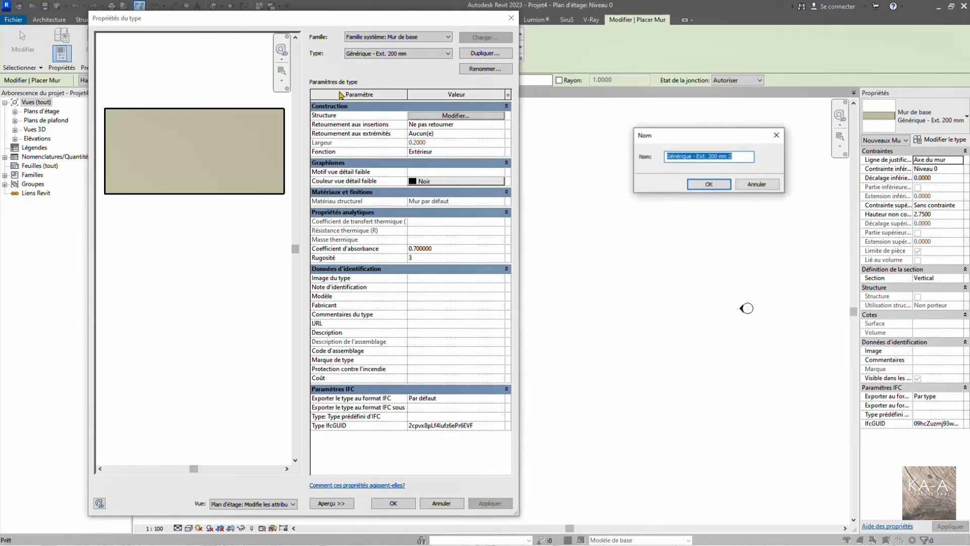
{"action": "left_click_drag", "start_coordinate": [743, 158], "coordinate": [664, 157]}
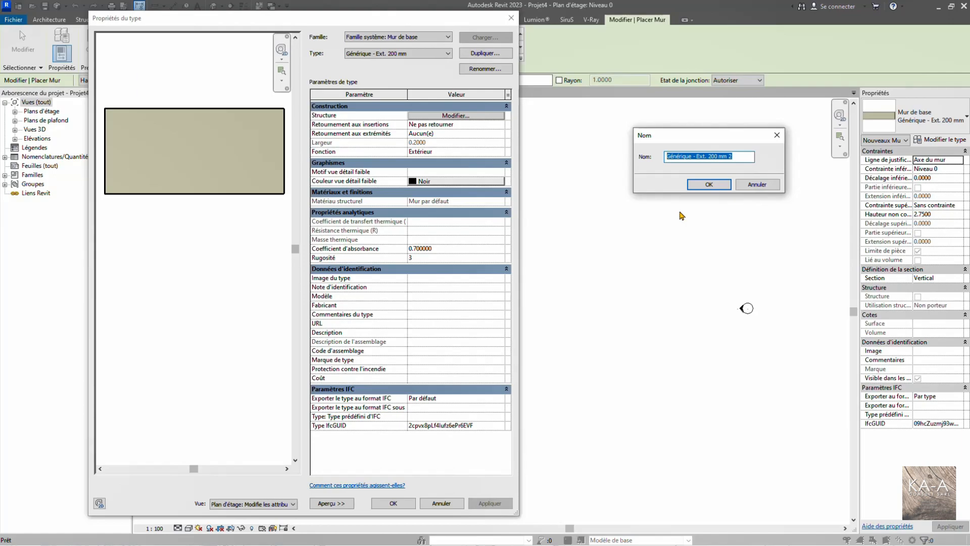
{"action": "type", "text": "mur ext"}
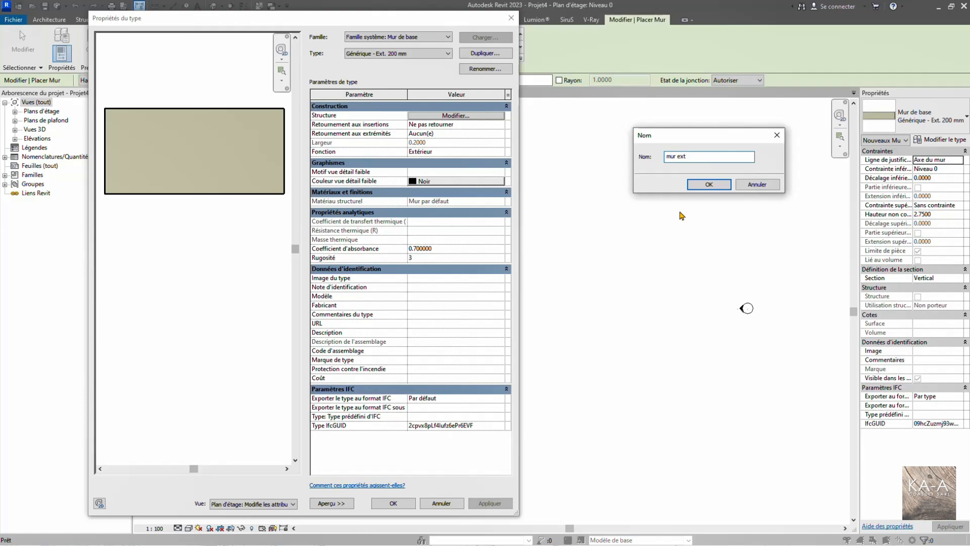
{"action": "key", "text": "BackSpace"}
{"action": "key", "text": "BackSpace"}
{"action": "key", "text": "BackSpace"}
{"action": "key", "text": "BackSpace"}
{"action": "key", "text": "BackSpace"}
{"action": "key", "text": "BackSpace"}
{"action": "key", "text": "BackSpace"}
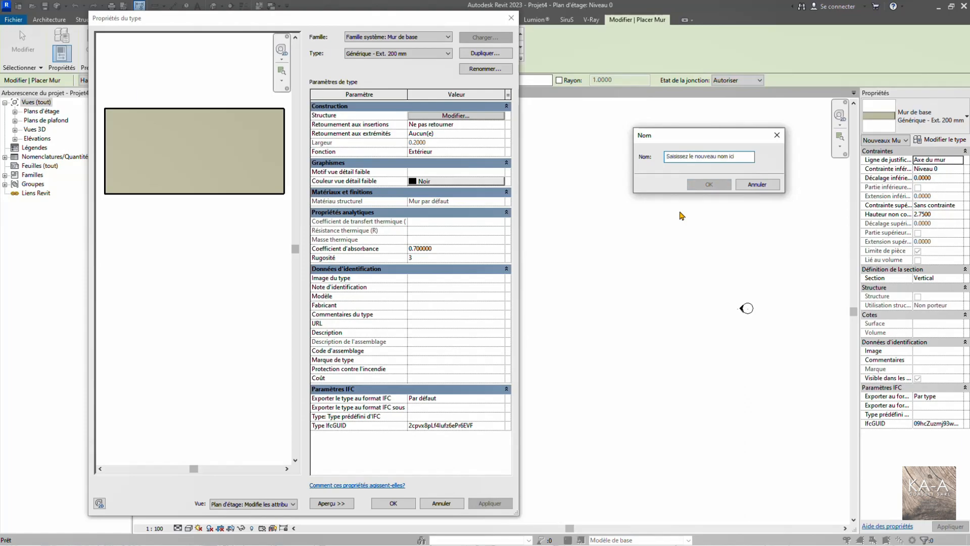
{"action": "type", "text": "MUR EXT DE 35 CM EN DOUBLE"}
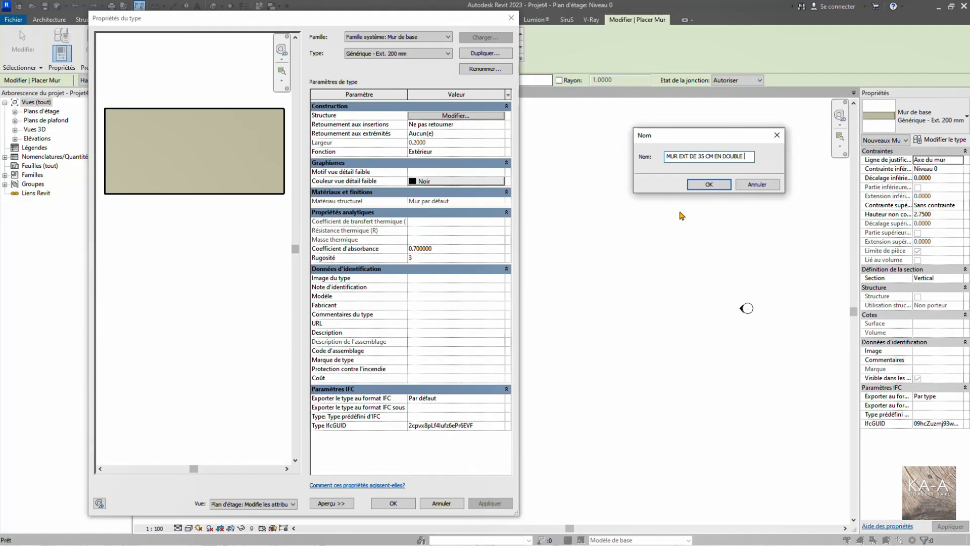
{"action": "type", "text": "CLOISON + ENDUITS"}
{"action": "left_click", "coordinate": [708, 184]}
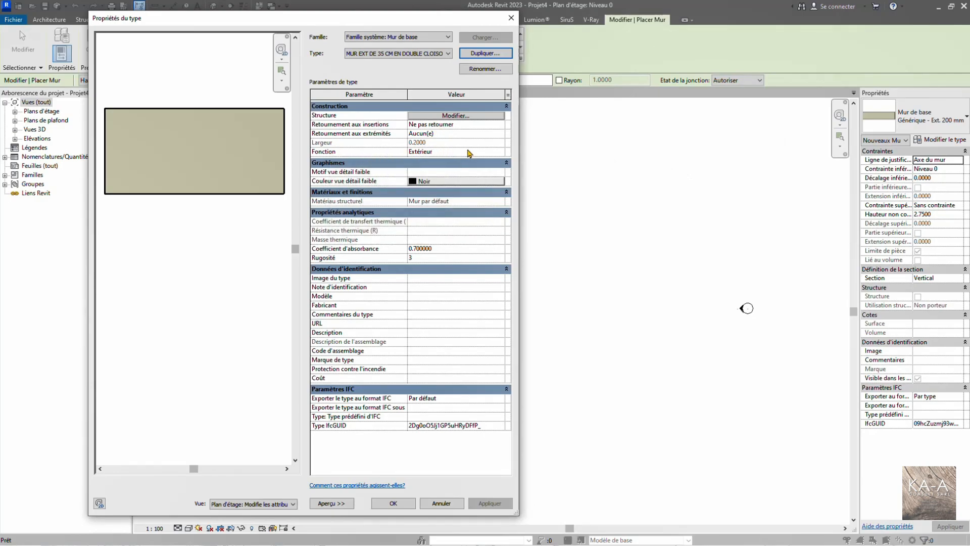
{"action": "left_click", "coordinate": [500, 152]}
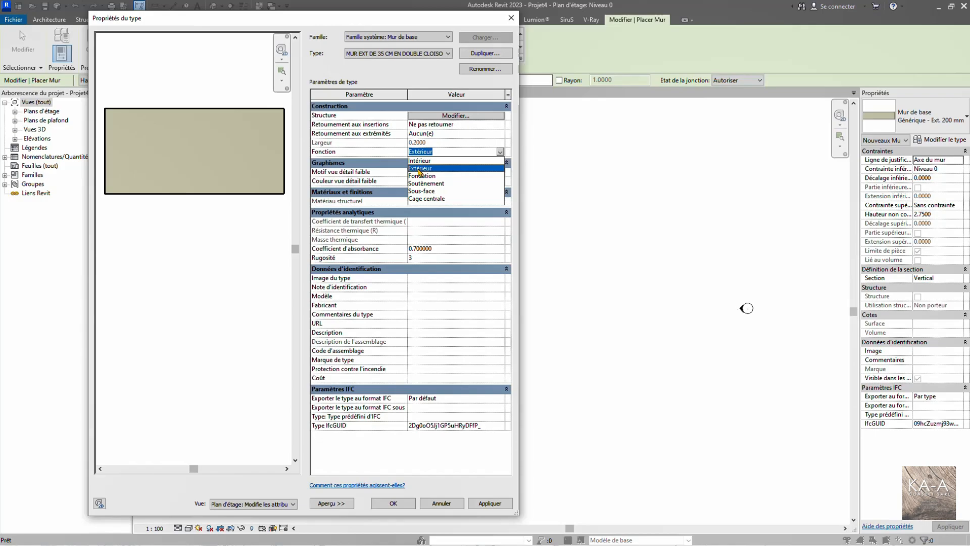
{"action": "left_click", "coordinate": [417, 176]}
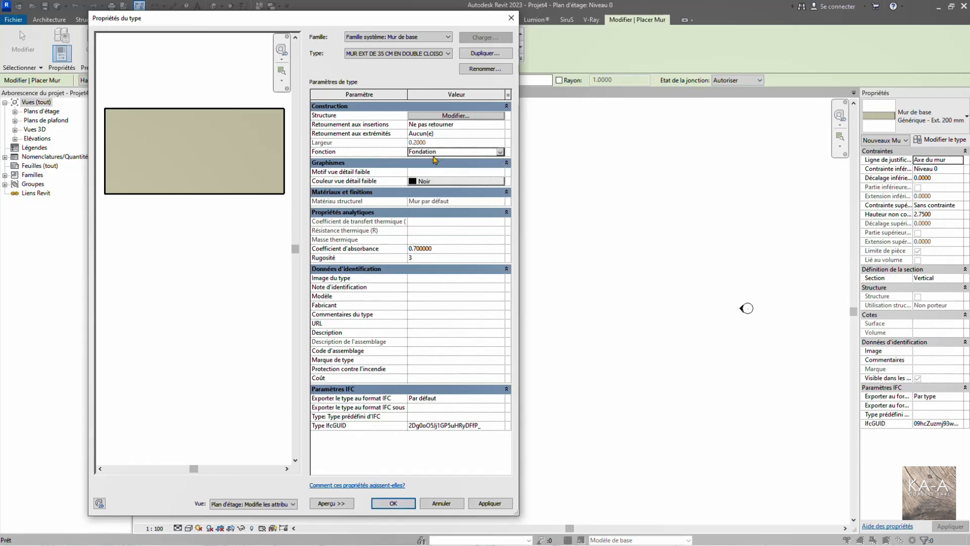
{"action": "left_click", "coordinate": [500, 152]}
{"action": "left_click", "coordinate": [427, 170]}
- Set the new wall type's wrapping at ends to Extérieur and its wrapping at inserts to Les deux
{"action": "left_click", "coordinate": [453, 134]}
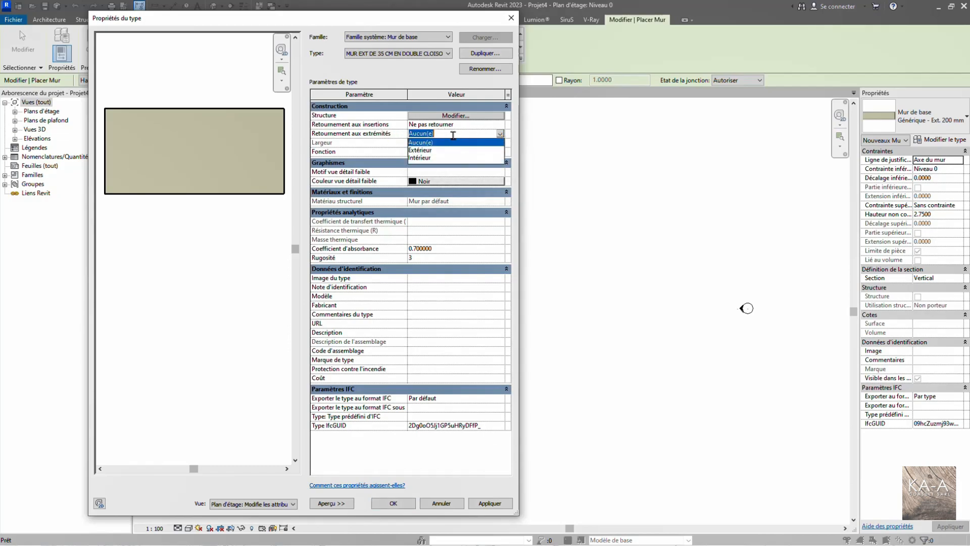
{"action": "left_click", "coordinate": [423, 150]}
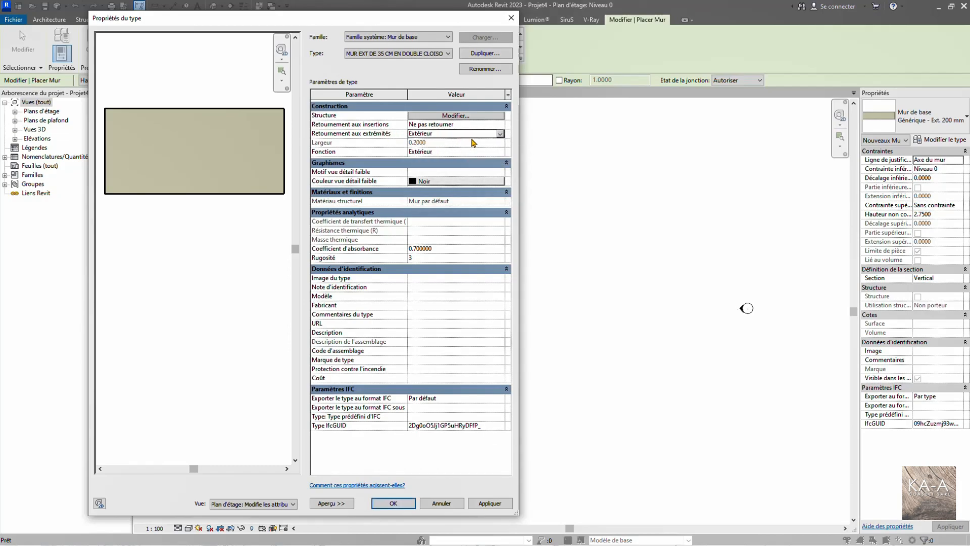
{"action": "left_click", "coordinate": [500, 125]}
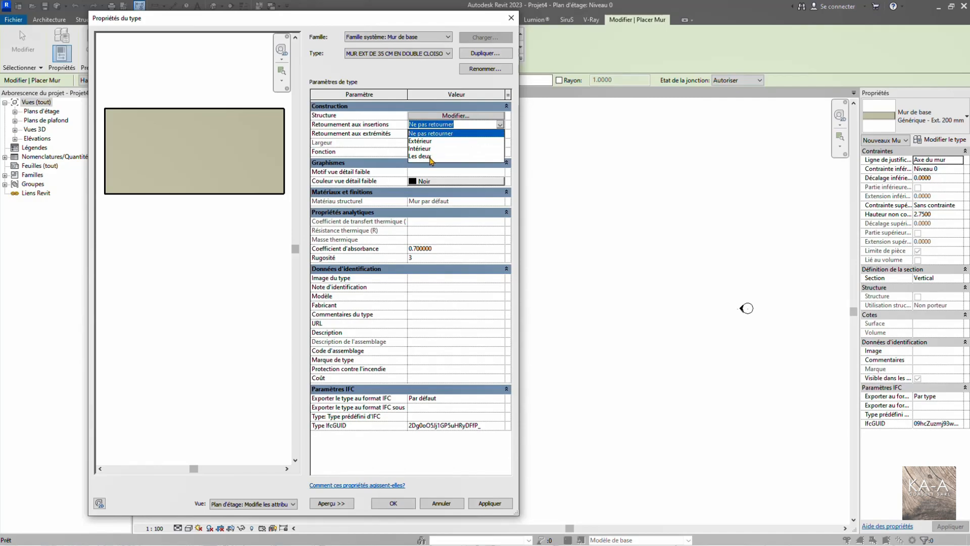
{"action": "left_click", "coordinate": [426, 157]}
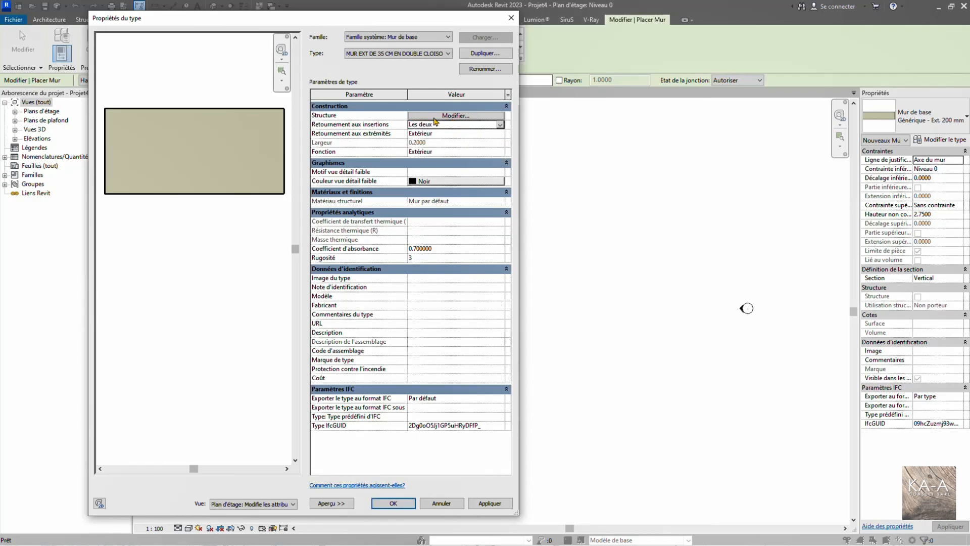
- In the wall type's structure, add a 0.04 m layer on the interior side of the 0.20 m load-bearing layer
{"action": "left_click", "coordinate": [451, 115]}
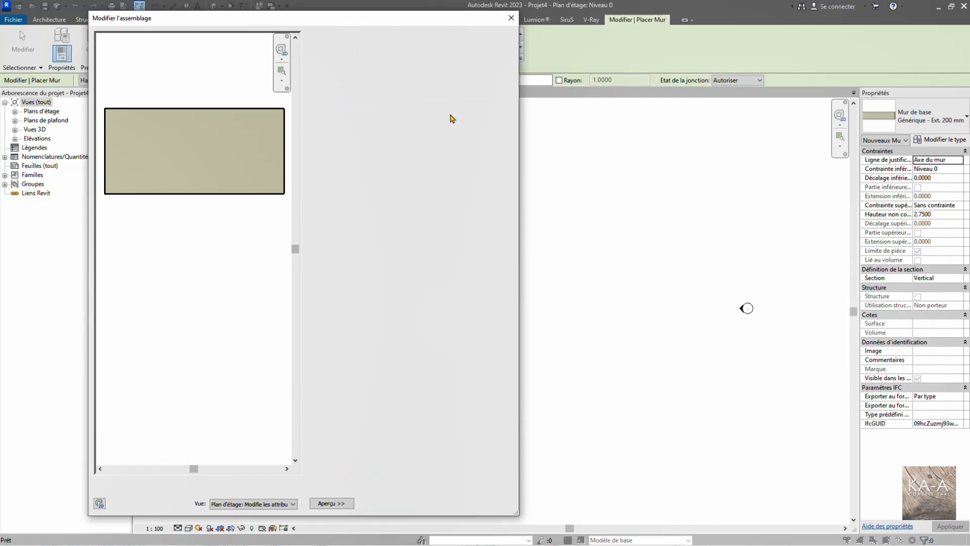
{"action": "left_click_drag", "start_coordinate": [404, 15], "coordinate": [455, 21]}
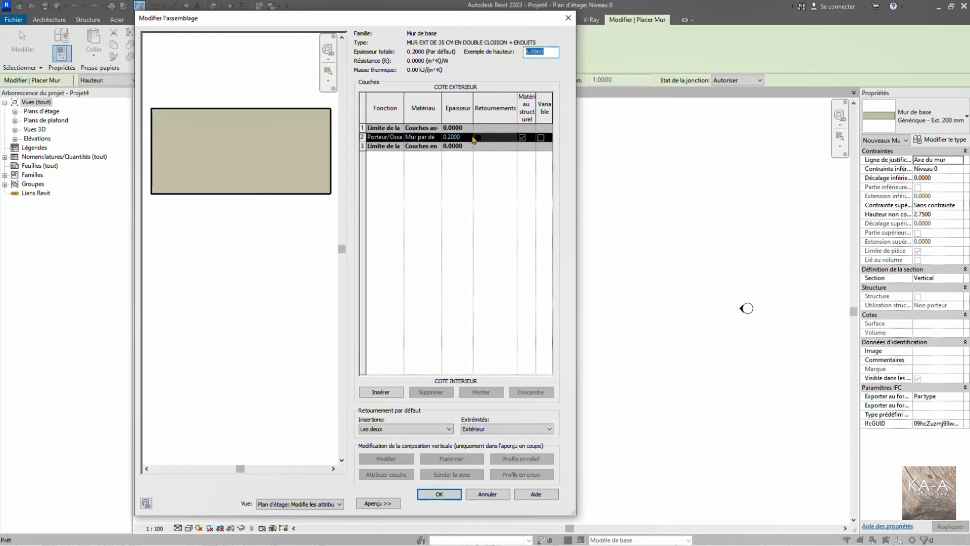
{"action": "left_click", "coordinate": [380, 393]}
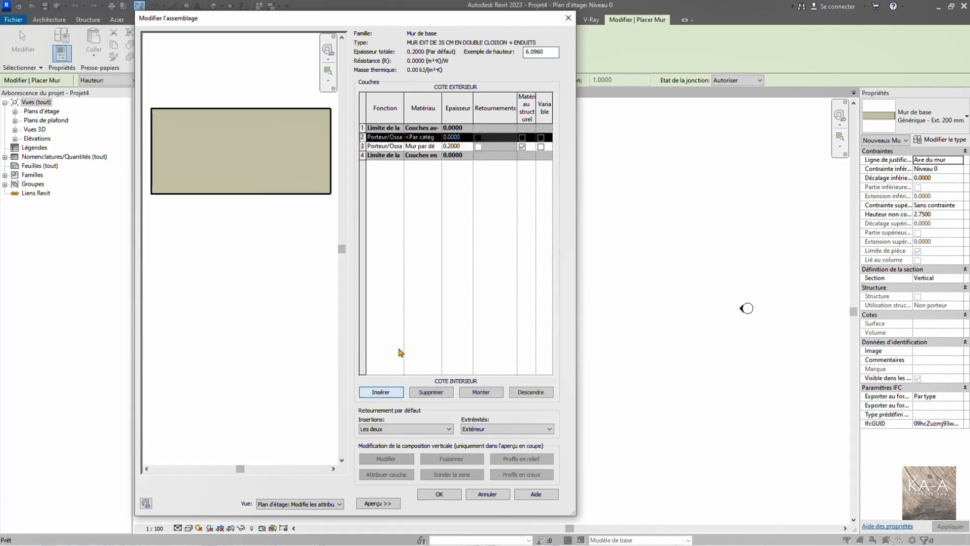
{"action": "left_click", "coordinate": [528, 392]}
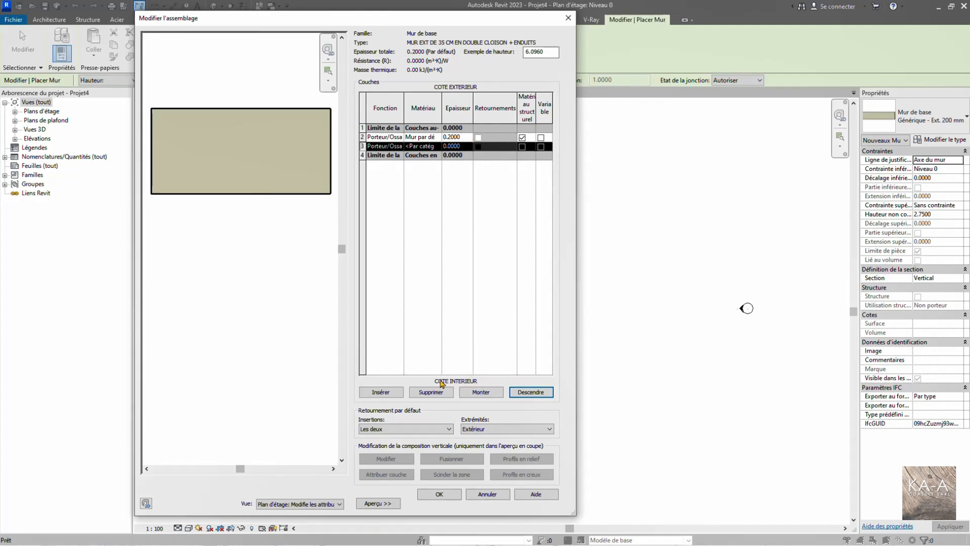
{"action": "left_click", "coordinate": [463, 147]}
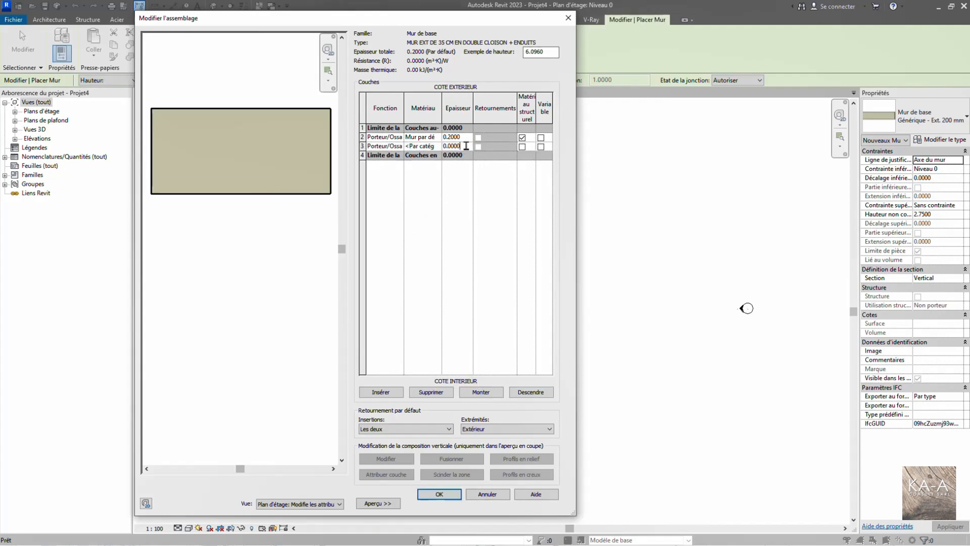
{"action": "left_click_drag", "start_coordinate": [464, 146], "coordinate": [456, 147]}
{"action": "type", "text": "4"}
{"action": "key", "text": "Return"}
- Add an innermost 0.07 m layer with function Doublage [2] and set the 0.04 m layer's function to Isolant/Vide [3]
{"action": "left_click", "coordinate": [381, 392]}
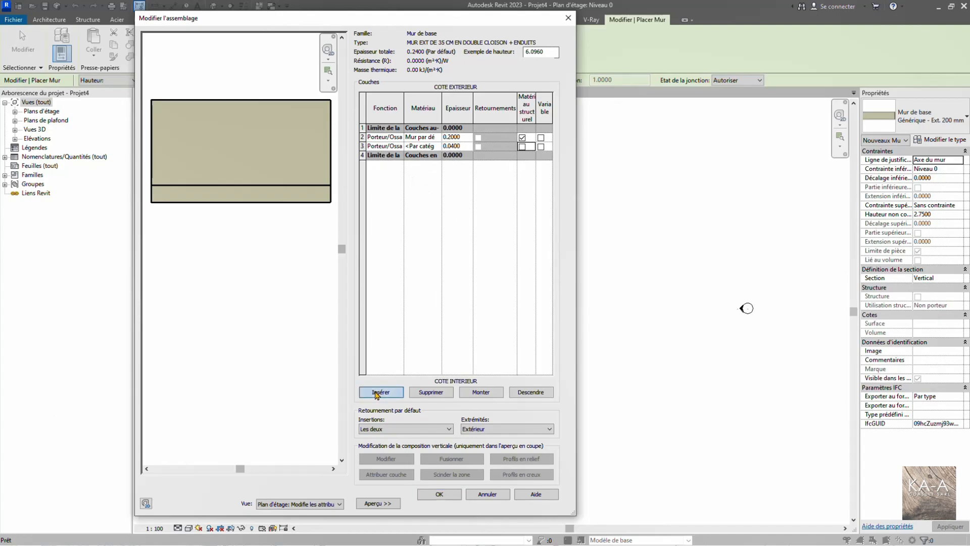
{"action": "left_click", "coordinate": [518, 393]}
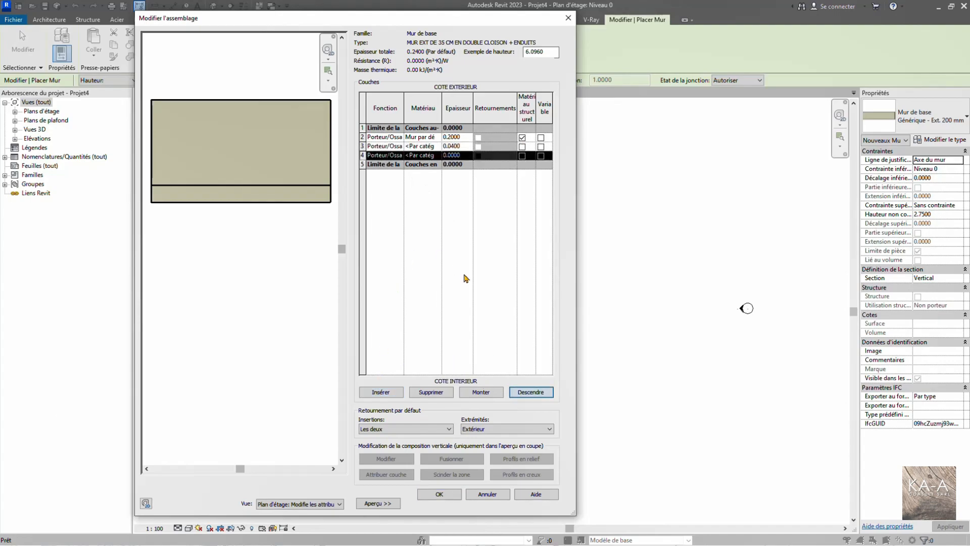
{"action": "left_click", "coordinate": [462, 155]}
{"action": "type", "text": "0.0"}
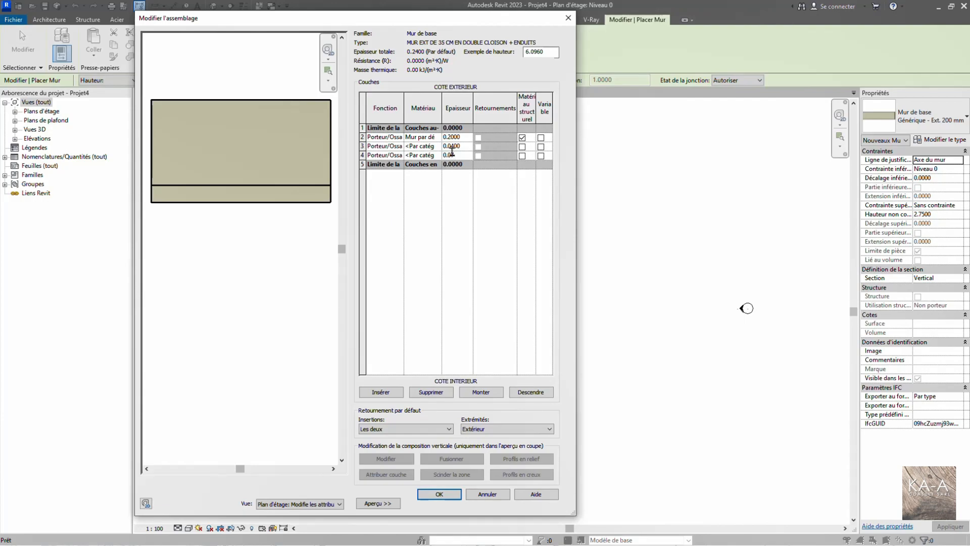
{"action": "left_click", "coordinate": [402, 158]}
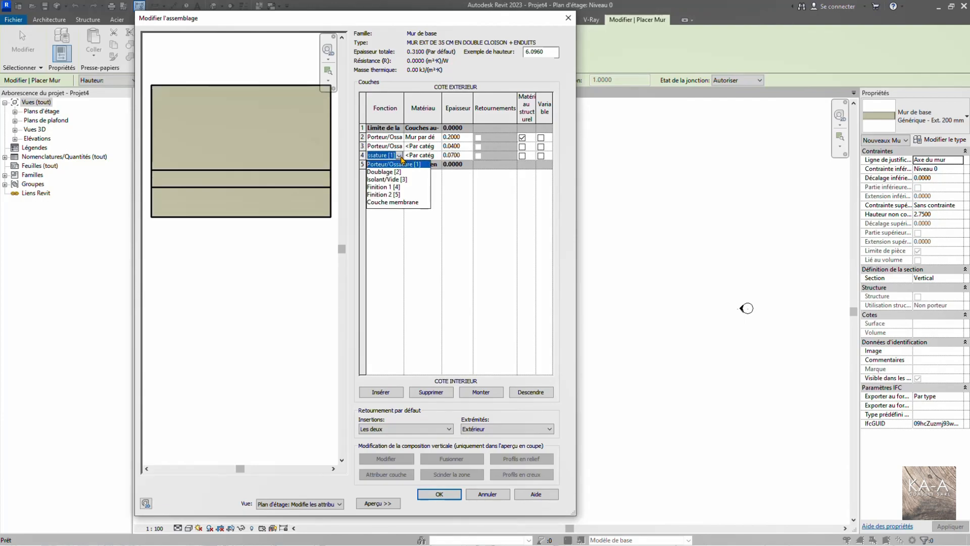
{"action": "left_click", "coordinate": [378, 172]}
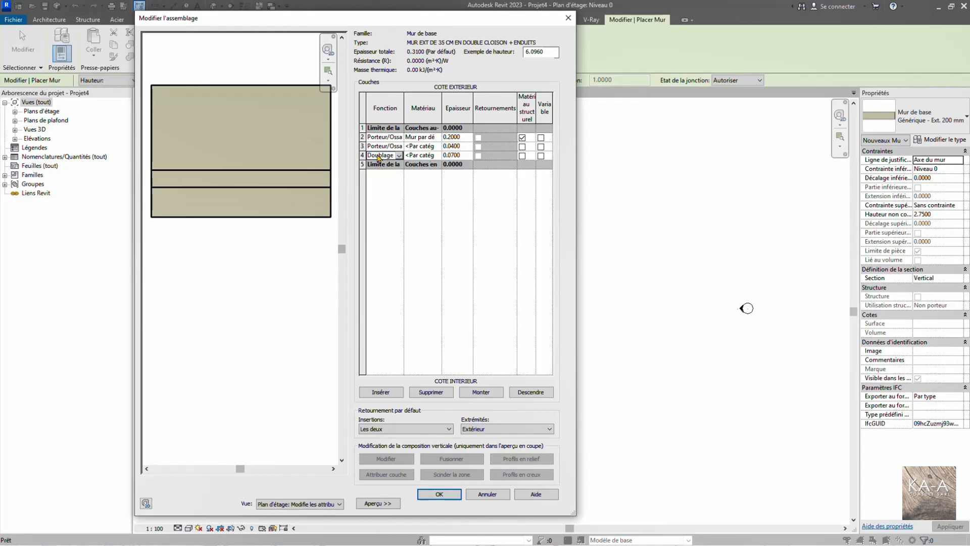
{"action": "left_click", "coordinate": [400, 146]}
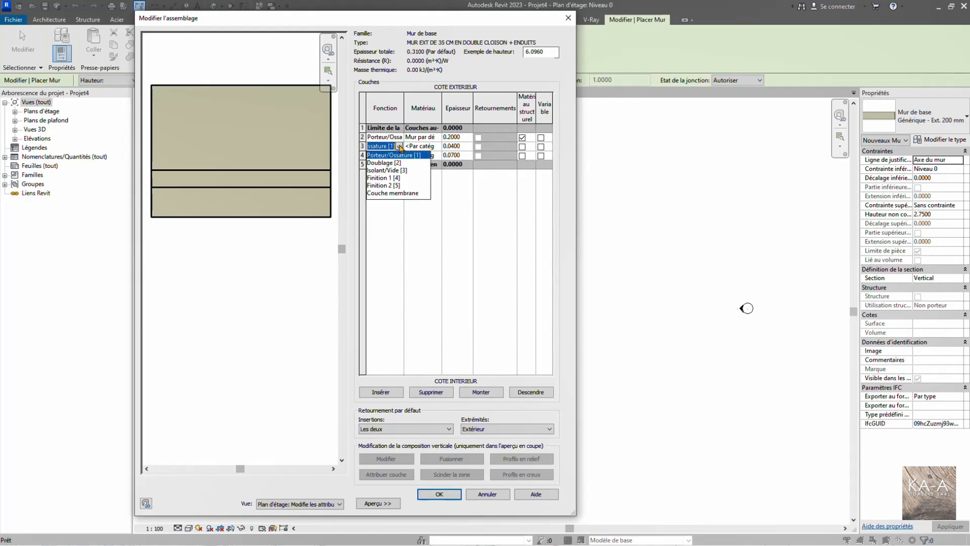
{"action": "left_click", "coordinate": [390, 171]}
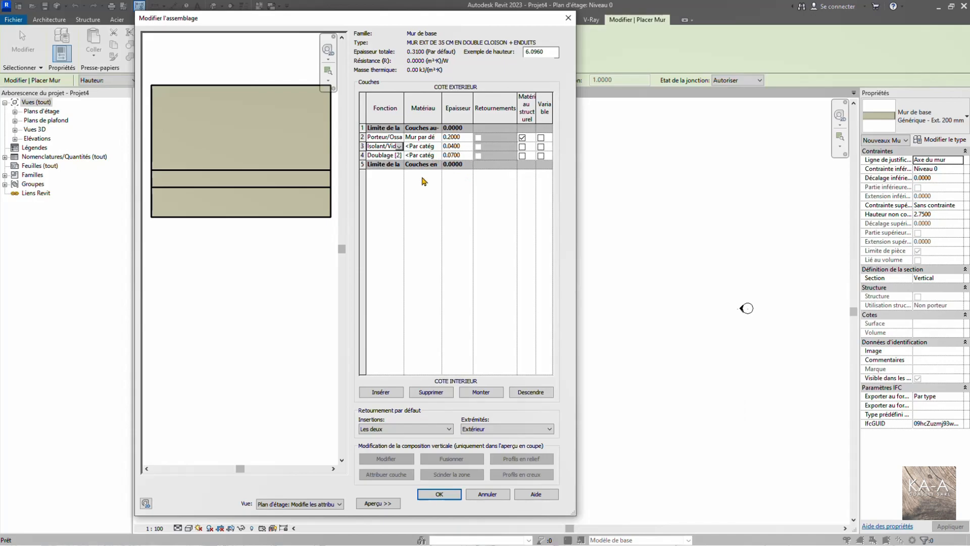
- Add an outermost layer beyond the exterior core boundary with function Finition 1 [4] and a thickness of 0.025 m
{"action": "left_click", "coordinate": [382, 393]}
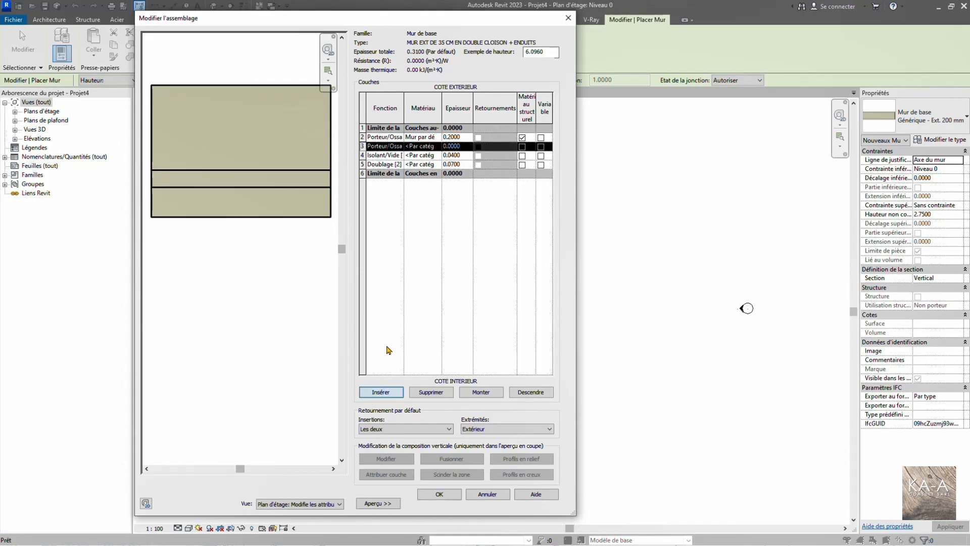
{"action": "left_click", "coordinate": [481, 392]}
{"action": "left_click", "coordinate": [481, 392]}
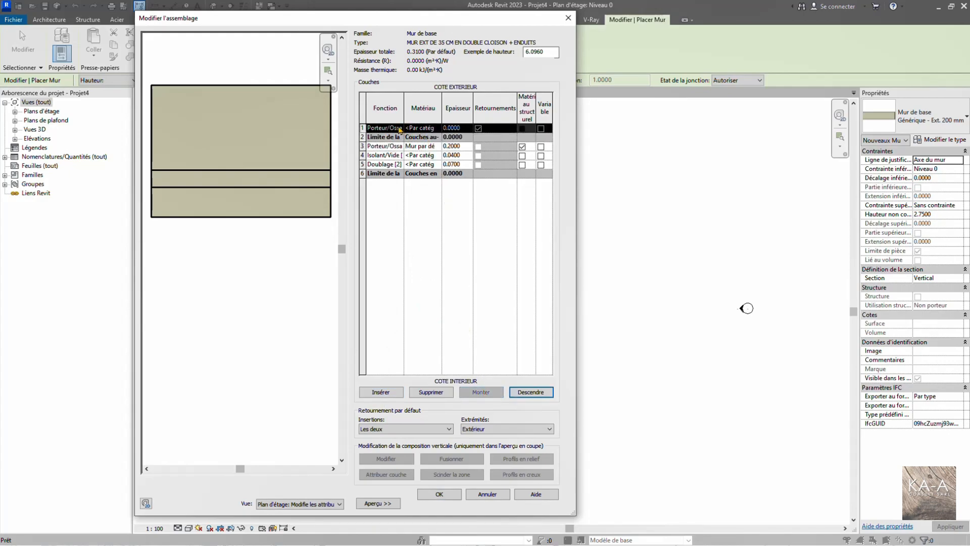
{"action": "left_click", "coordinate": [399, 130]}
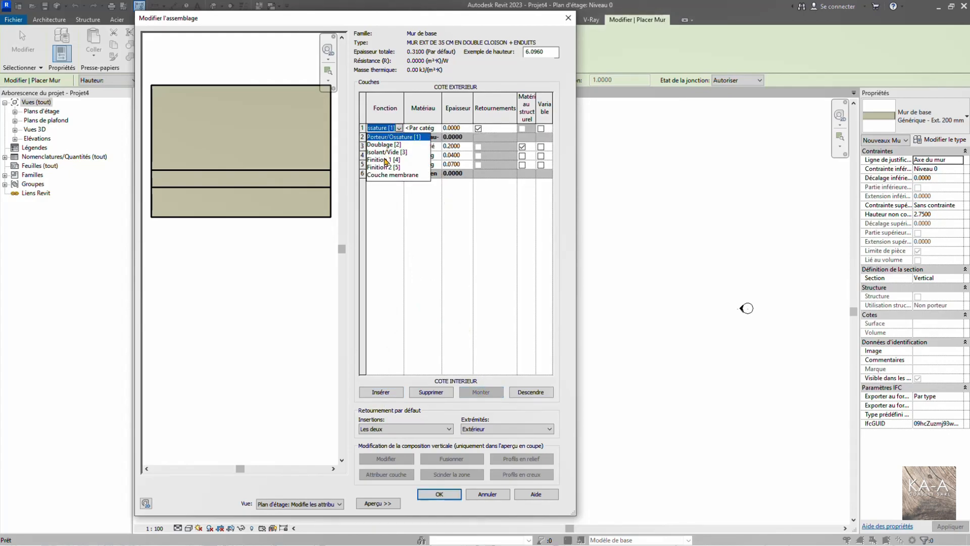
{"action": "left_click", "coordinate": [386, 161]}
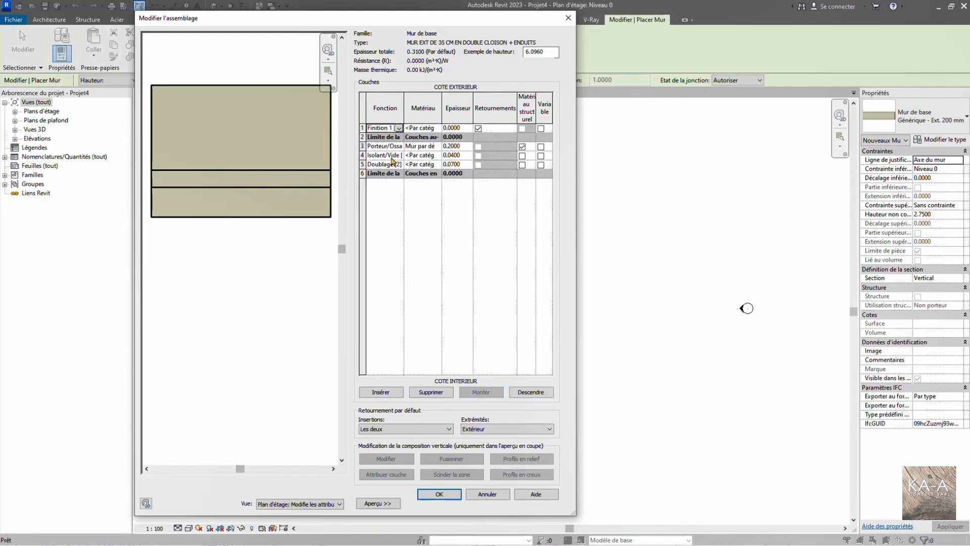
{"action": "left_click", "coordinate": [466, 130]}
{"action": "type", "text": "0.025"}
{"action": "key", "text": "Tab"}
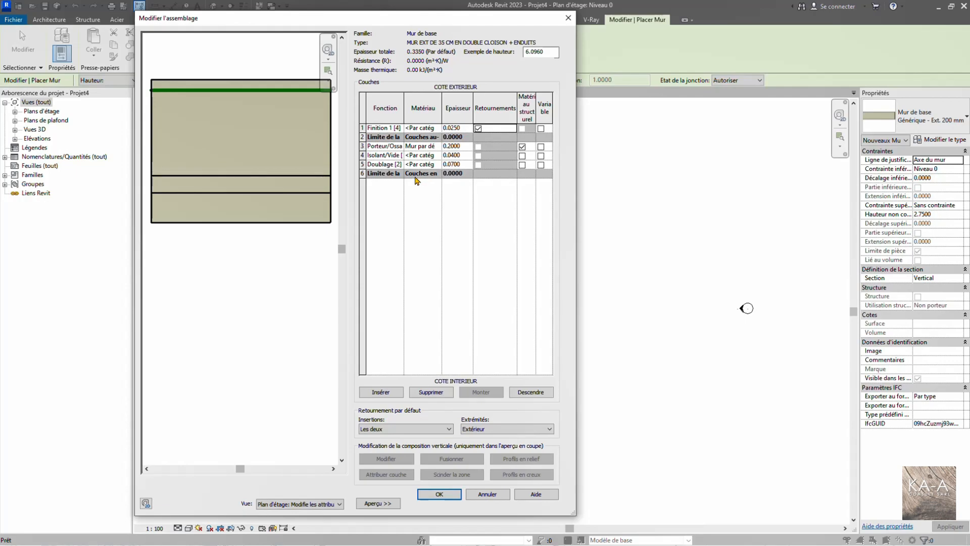
- Add a 0.015 m layer beyond the interior core boundary as the wall's innermost layer
{"action": "left_click", "coordinate": [380, 394]}
{"action": "left_click", "coordinate": [530, 392]}
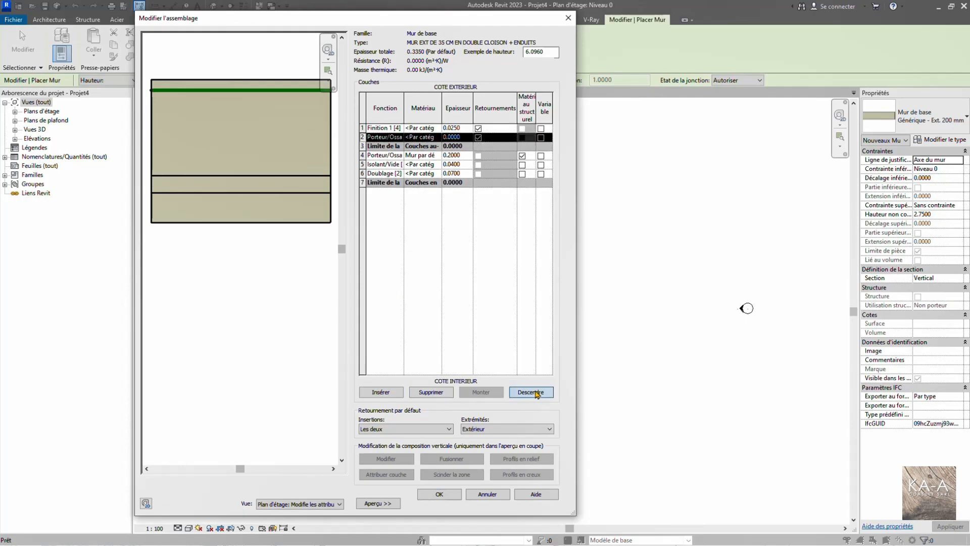
{"action": "left_click", "coordinate": [531, 392]}
{"action": "left_click", "coordinate": [530, 392]}
{"action": "left_click", "coordinate": [531, 392]}
{"action": "left_click", "coordinate": [531, 392]}
{"action": "left_click", "coordinate": [531, 392]}
{"action": "left_click", "coordinate": [463, 184]}
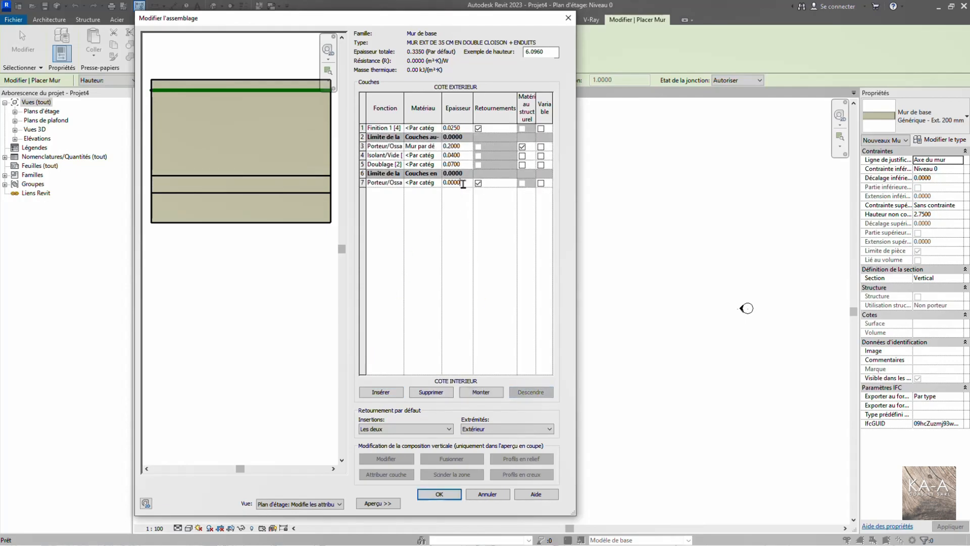
{"action": "type", "text": "0.015"}
{"action": "key", "text": "Tab"}
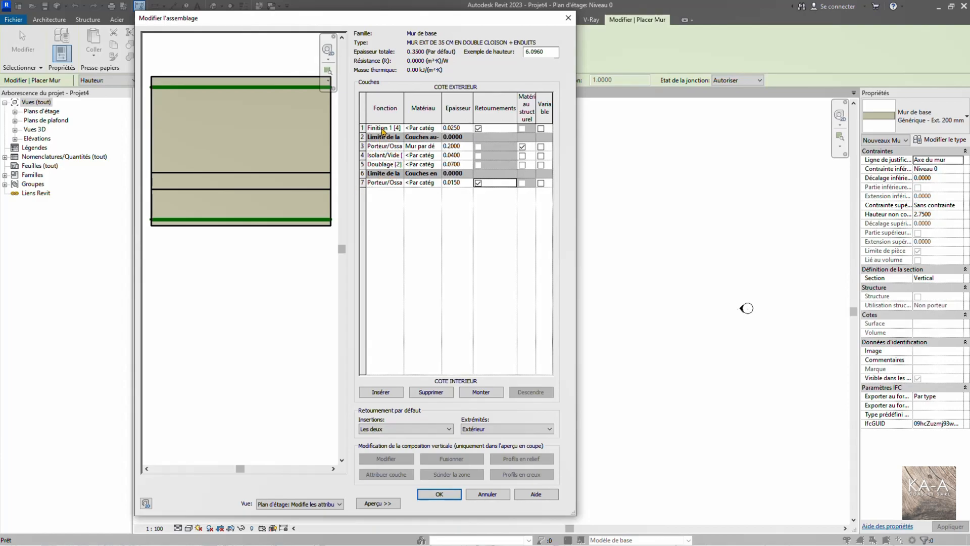
- Set the innermost 0.015 m layer's function to Finition 2 [5] and widen the assembly dialog
{"action": "left_click", "coordinate": [399, 183]}
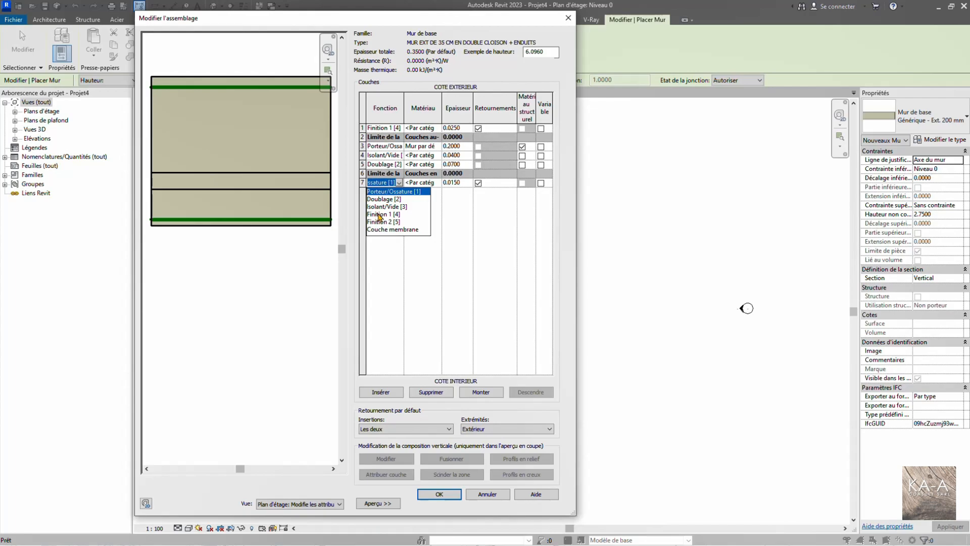
{"action": "left_click", "coordinate": [380, 222]}
{"action": "left_click", "coordinate": [399, 183]}
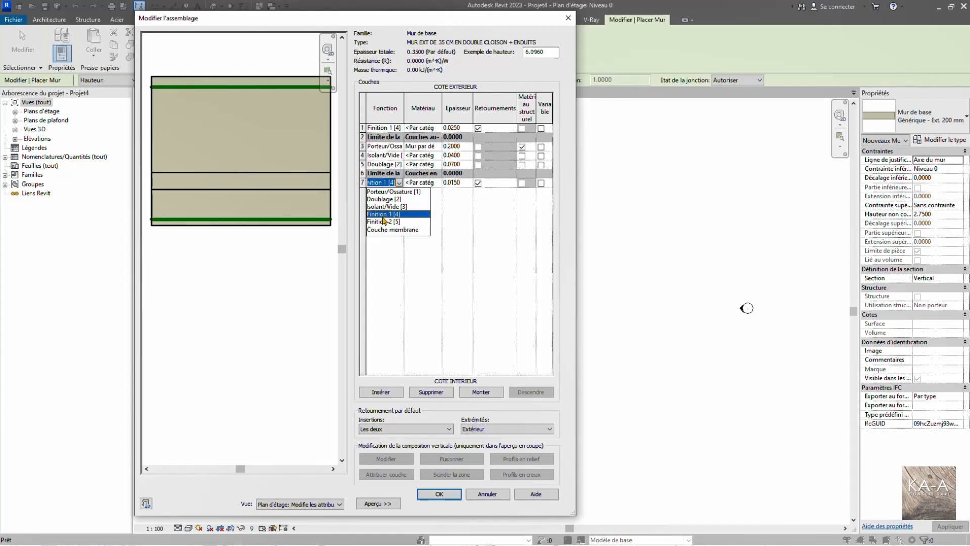
{"action": "left_click", "coordinate": [384, 224]}
{"action": "left_click_drag", "start_coordinate": [576, 233], "coordinate": [659, 238]}
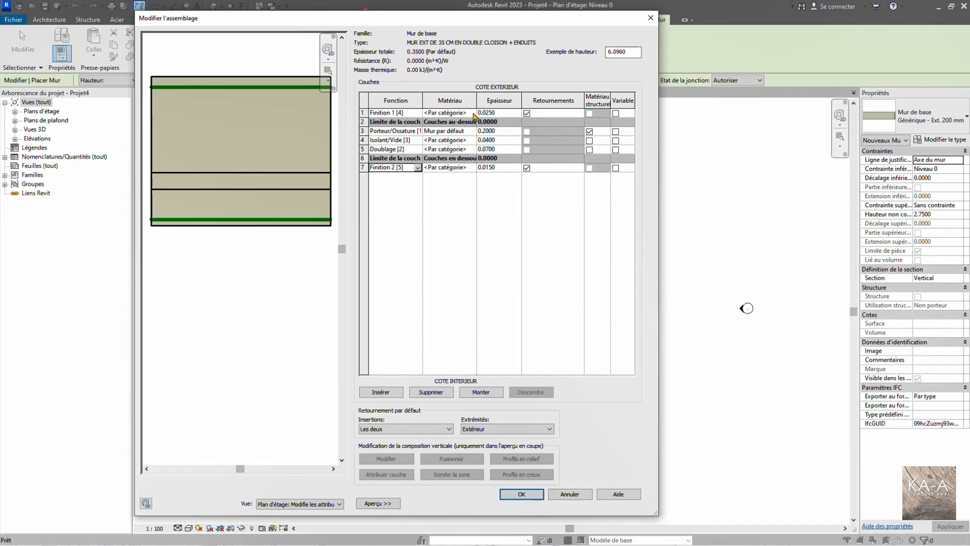
- Open the material choice for the 0.20 m load-bearing layer and create a new material
{"action": "left_click", "coordinate": [387, 131]}
{"action": "left_click", "coordinate": [474, 133]}
{"action": "left_click", "coordinate": [474, 132]}
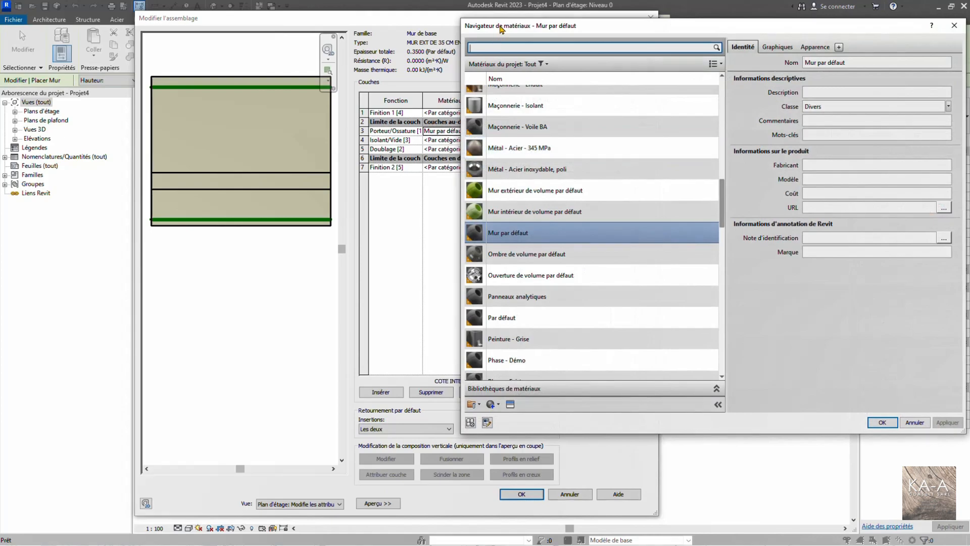
{"action": "left_click_drag", "start_coordinate": [500, 29], "coordinate": [380, 22]}
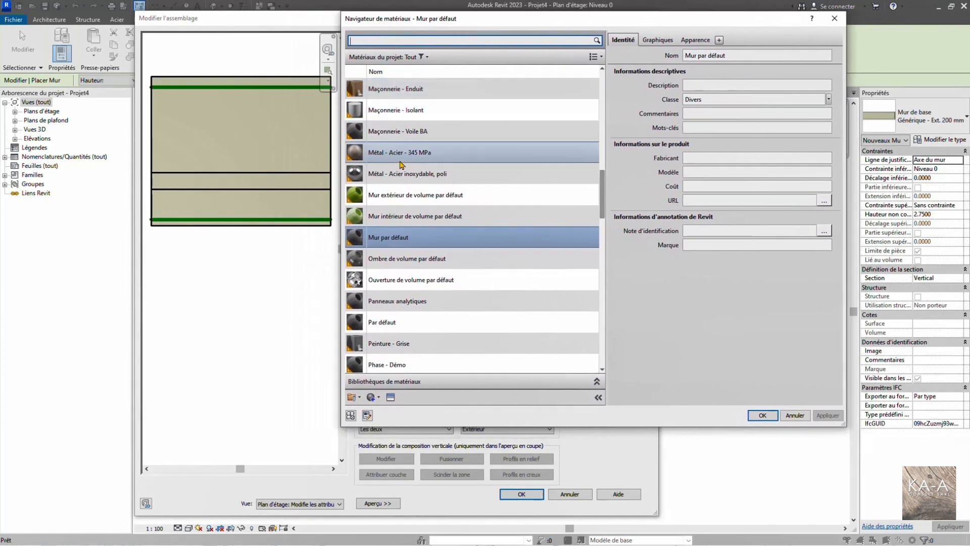
{"action": "left_click", "coordinate": [377, 400]}
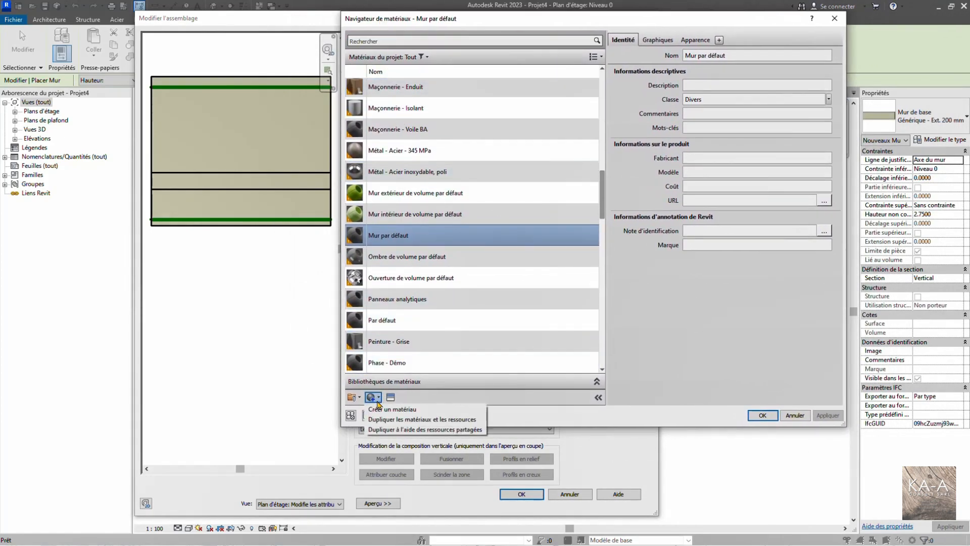
{"action": "left_click", "coordinate": [387, 405]}
- Rename the new material as Maçonnerie de brique 20 and set its class to Maçonnerie
{"action": "right_click", "coordinate": [410, 244]}
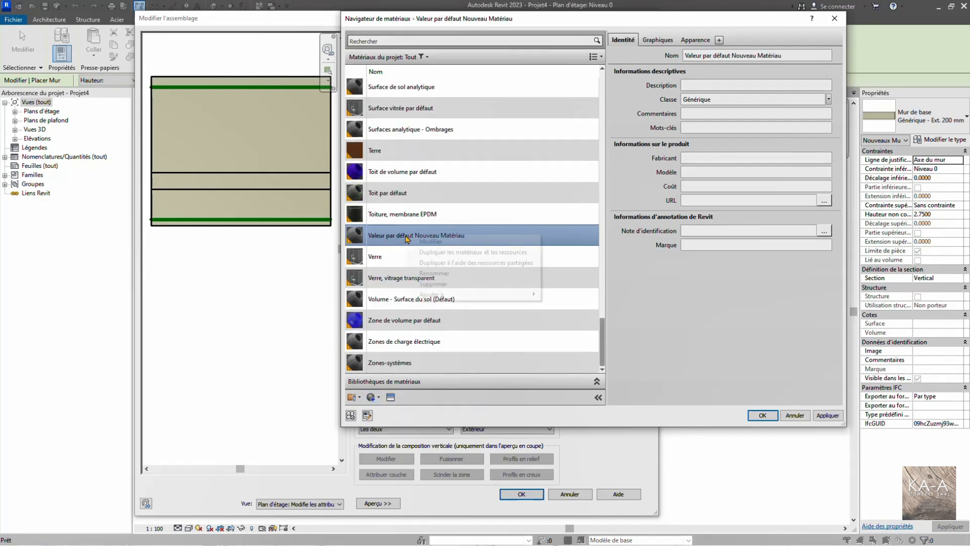
{"action": "left_click", "coordinate": [432, 277]}
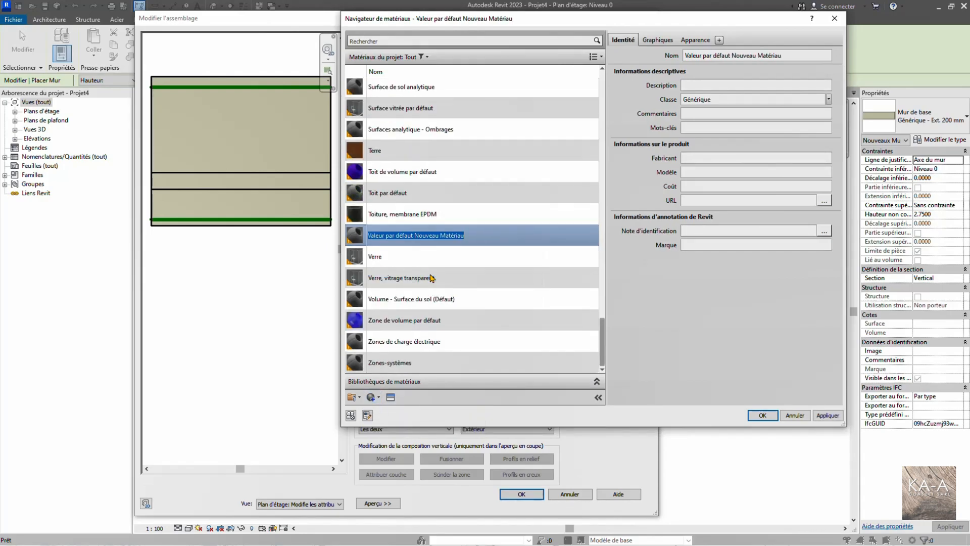
{"action": "type", "text": "Ma"}
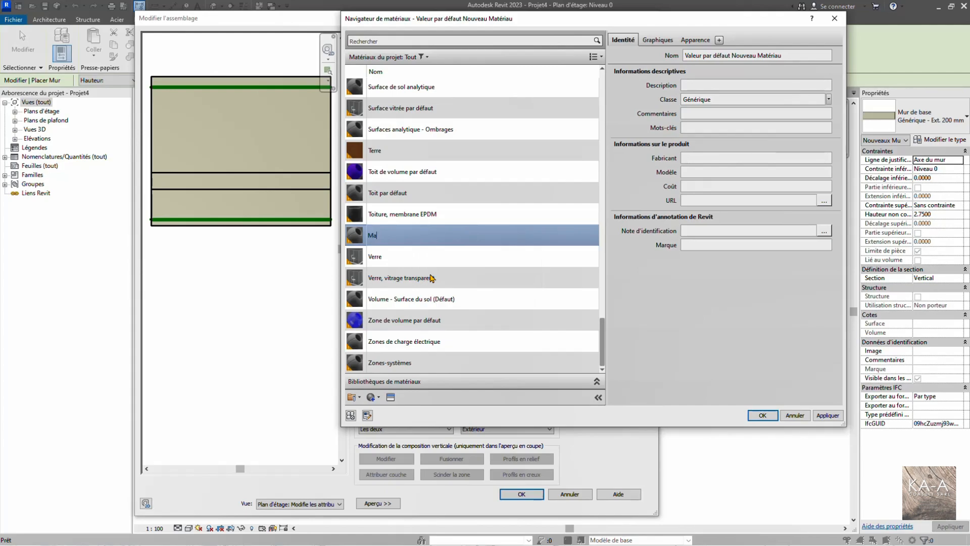
{"action": "type", "text": "çonnerie de brique 20"}
{"action": "key", "text": "Return"}
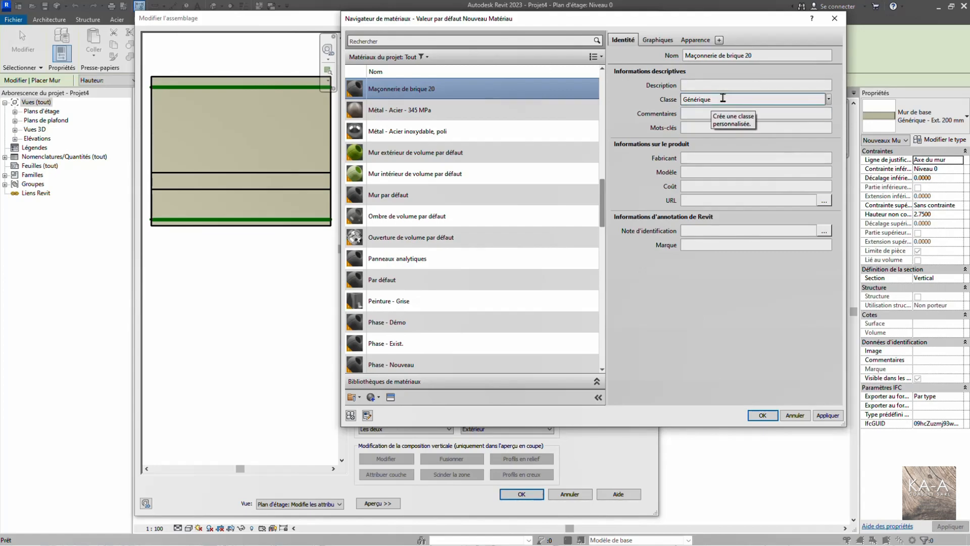
{"action": "left_click", "coordinate": [829, 99]}
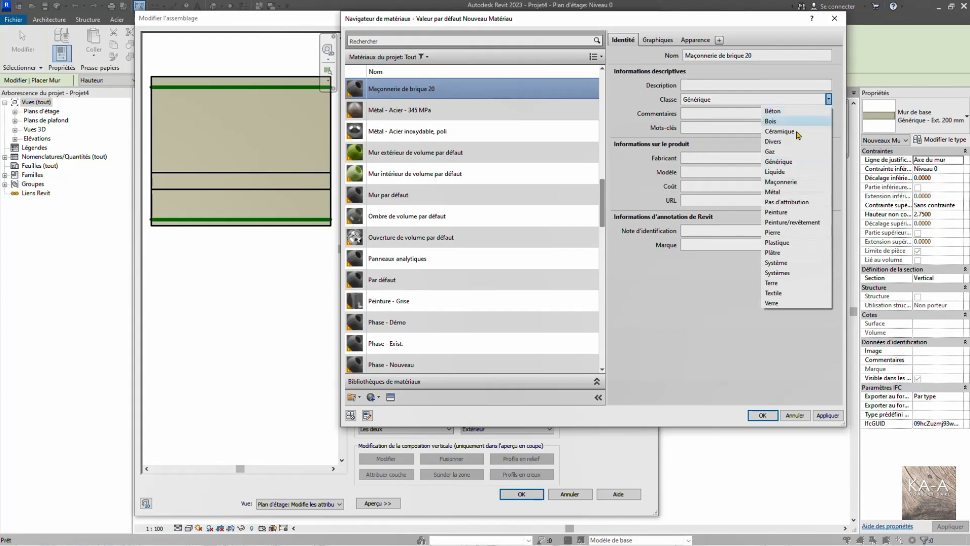
{"action": "left_click", "coordinate": [782, 183]}
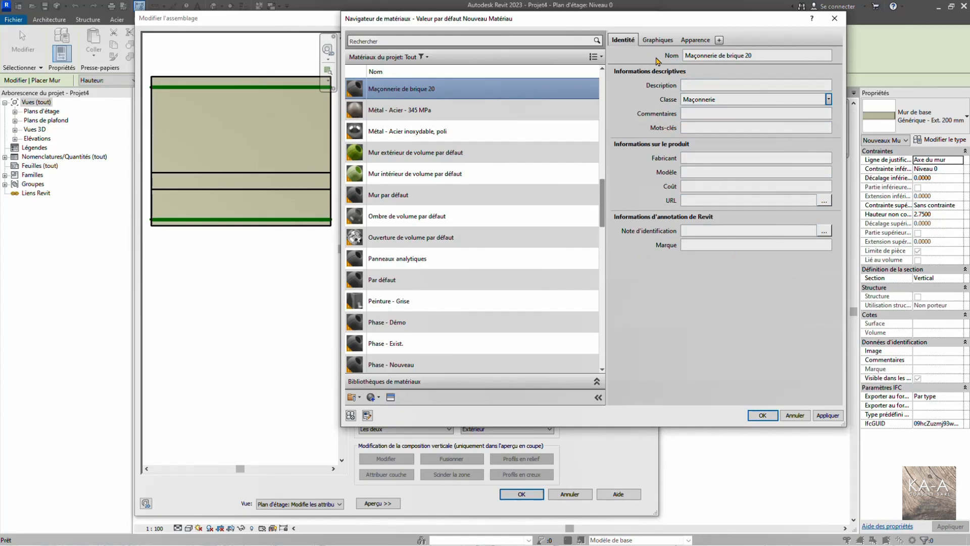
- Apply the Ardoise - Rouge appearance from the Maçonnerie category of the appearance library to the brick material
{"action": "left_click", "coordinate": [390, 397]}
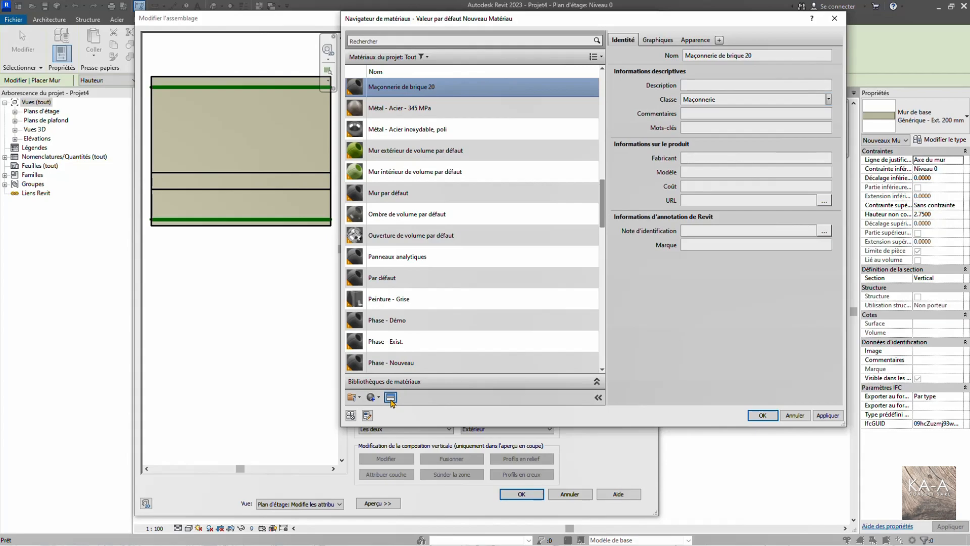
{"action": "left_click_drag", "start_coordinate": [237, 35], "coordinate": [150, 22]}
{"action": "scroll", "coordinate": [209, 255], "scroll_direction": "down", "scroll_amount": 1}
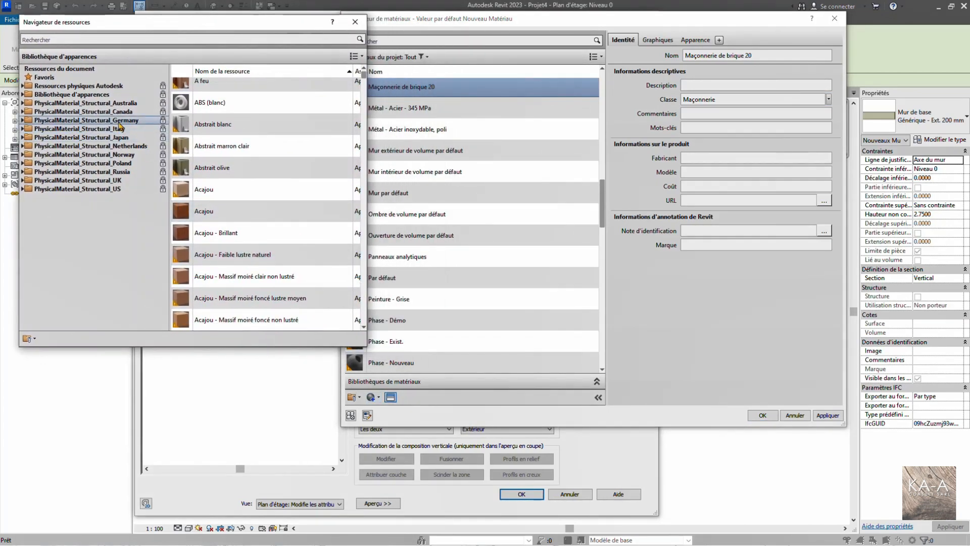
{"action": "double_click", "coordinate": [47, 94]}
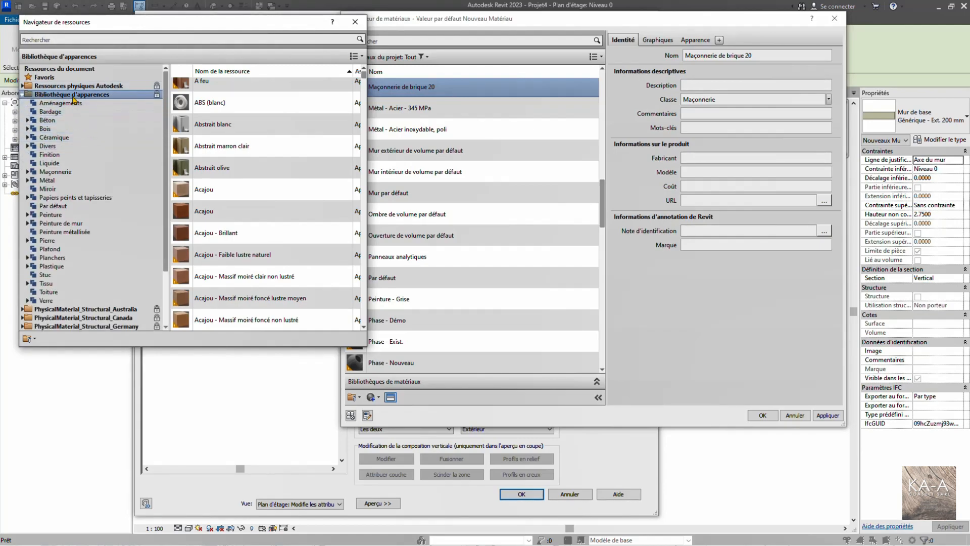
{"action": "left_click", "coordinate": [55, 173]}
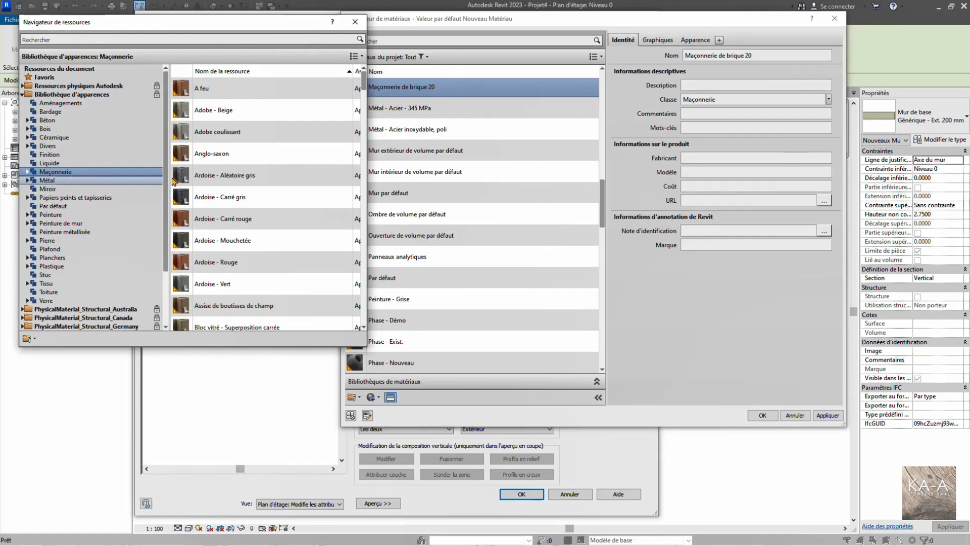
{"action": "double_click", "coordinate": [232, 265]}
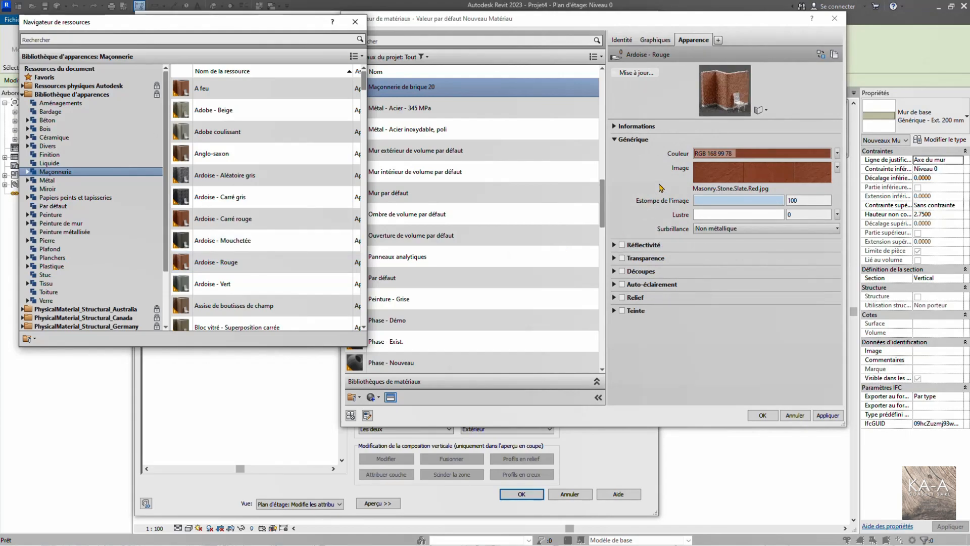
{"action": "left_click", "coordinate": [355, 21]}
{"action": "left_click", "coordinate": [575, 104]}
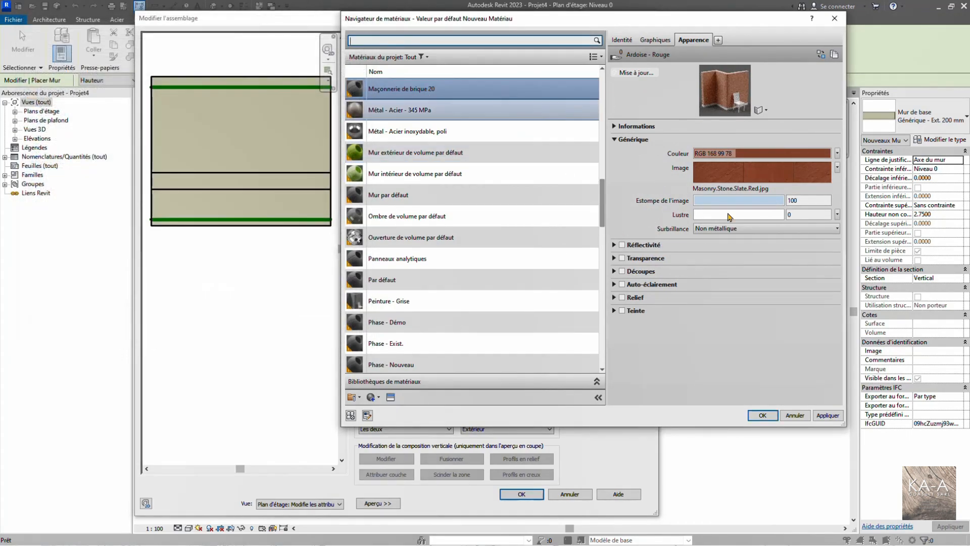
- Set the brick material's foreground cut pattern to the drafting pattern Brique
{"action": "left_click", "coordinate": [655, 42]}
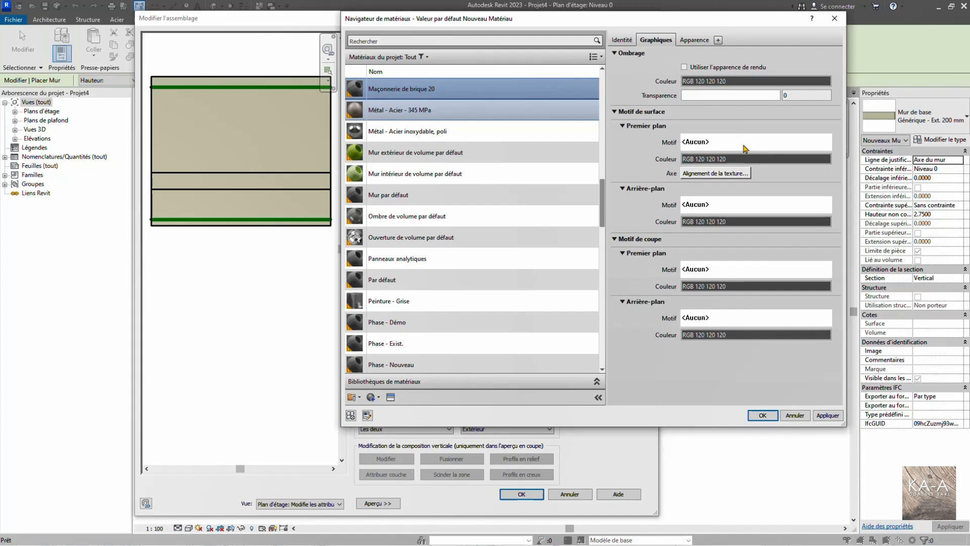
{"action": "left_click", "coordinate": [716, 142]}
{"action": "left_click", "coordinate": [717, 268]}
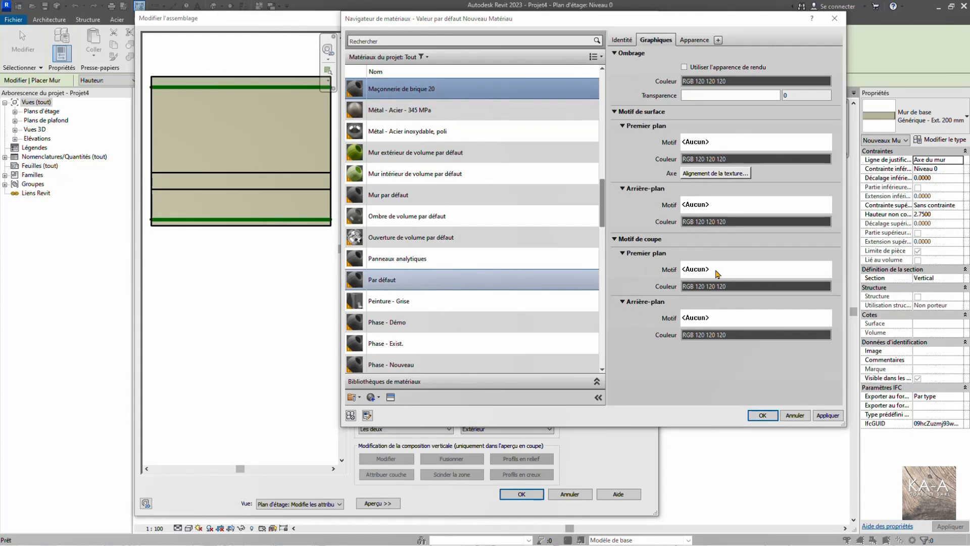
{"action": "left_click", "coordinate": [716, 270]}
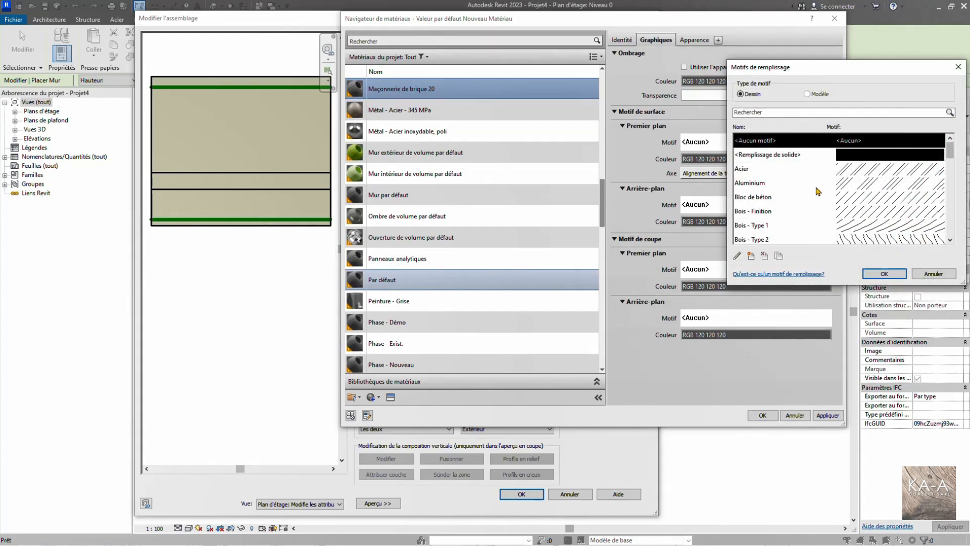
{"action": "scroll", "coordinate": [852, 209], "scroll_direction": "down", "scroll_amount": 2}
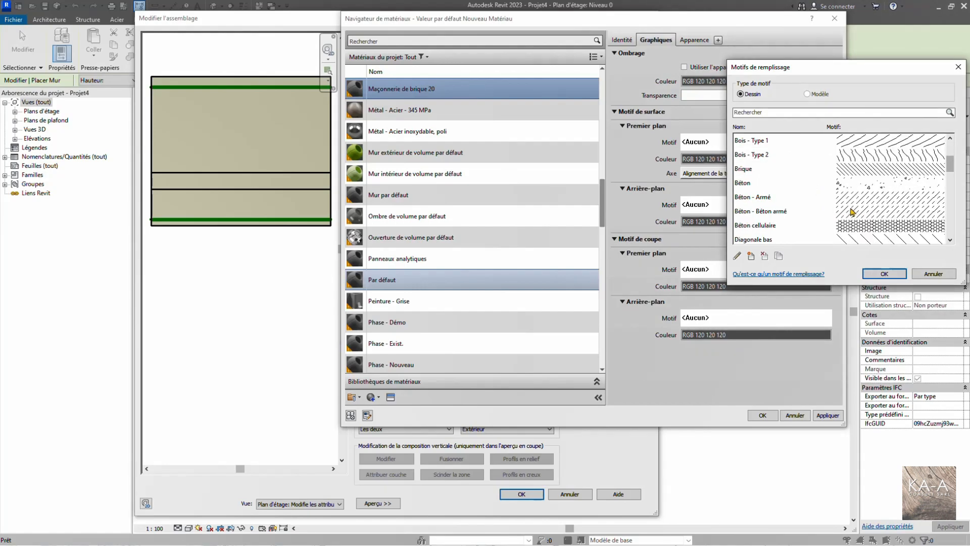
{"action": "left_click", "coordinate": [856, 169]}
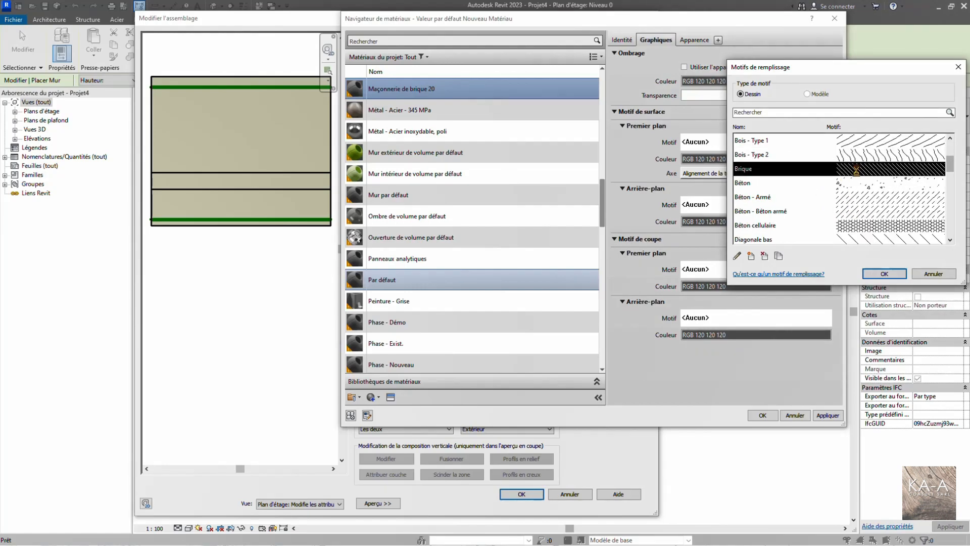
{"action": "left_click", "coordinate": [882, 273]}
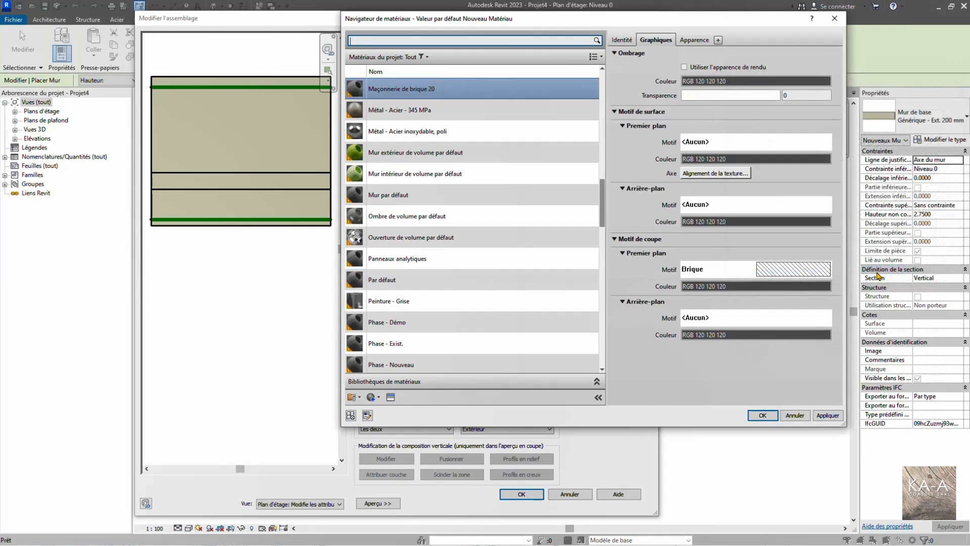
- Set the brick material's foreground surface pattern to the model pattern Briques 55x220 and shade it with its render appearance, accepting the material
{"action": "left_click", "coordinate": [711, 142]}
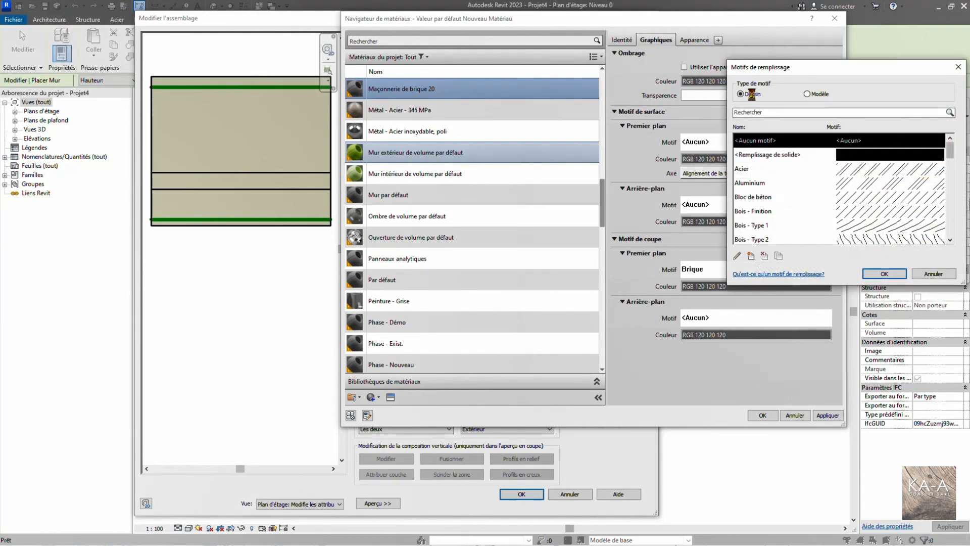
{"action": "left_click", "coordinate": [807, 95]}
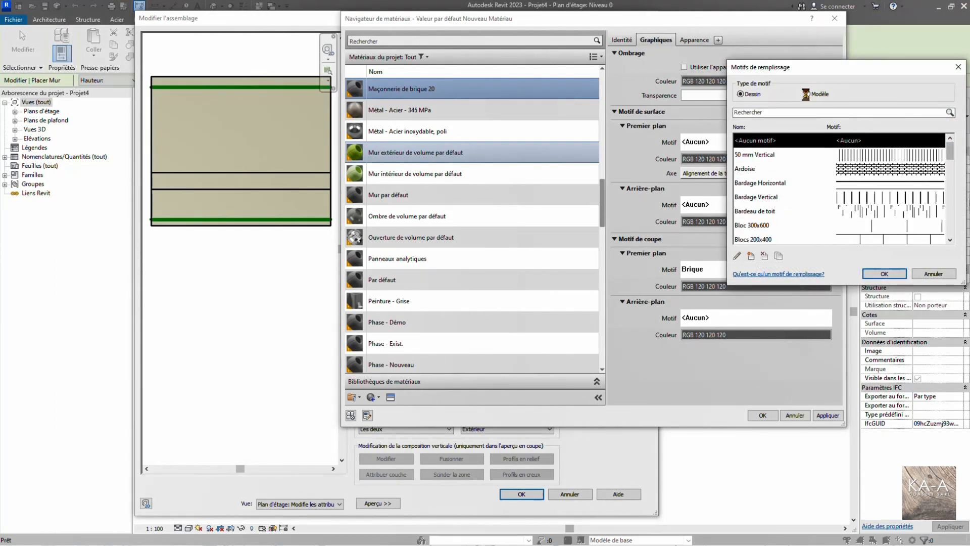
{"action": "left_click", "coordinate": [852, 169]}
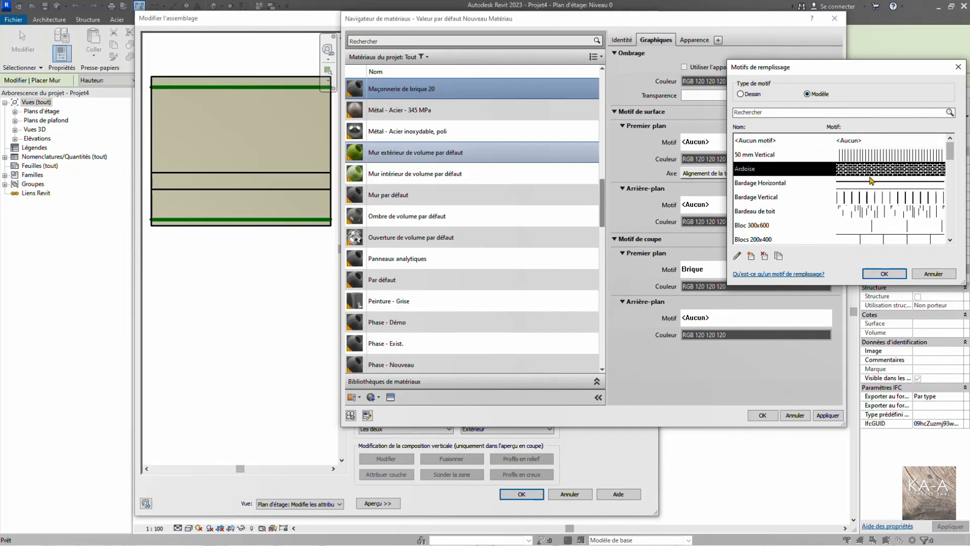
{"action": "scroll", "coordinate": [861, 209], "scroll_direction": "down", "scroll_amount": 1}
{"action": "scroll", "coordinate": [869, 216], "scroll_direction": "down", "scroll_amount": 1}
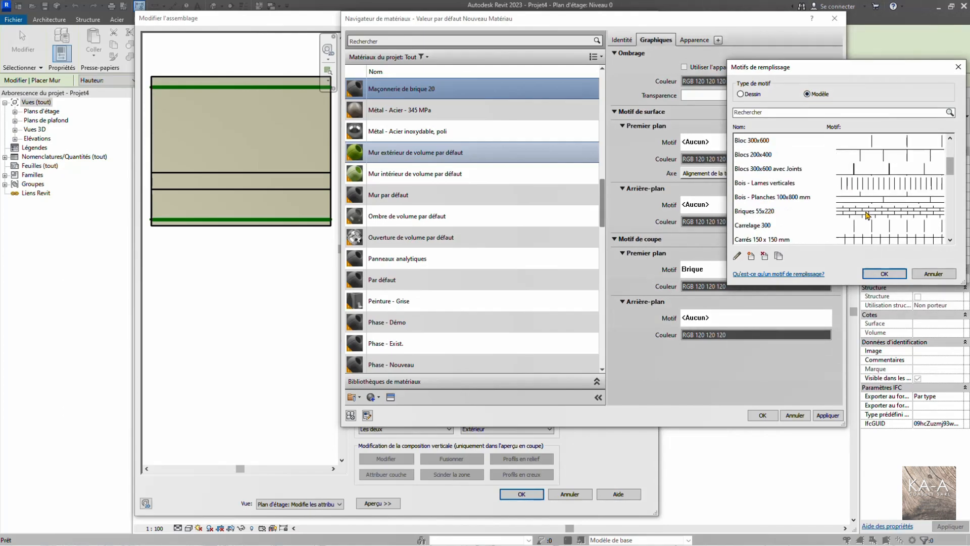
{"action": "left_click", "coordinate": [864, 215]}
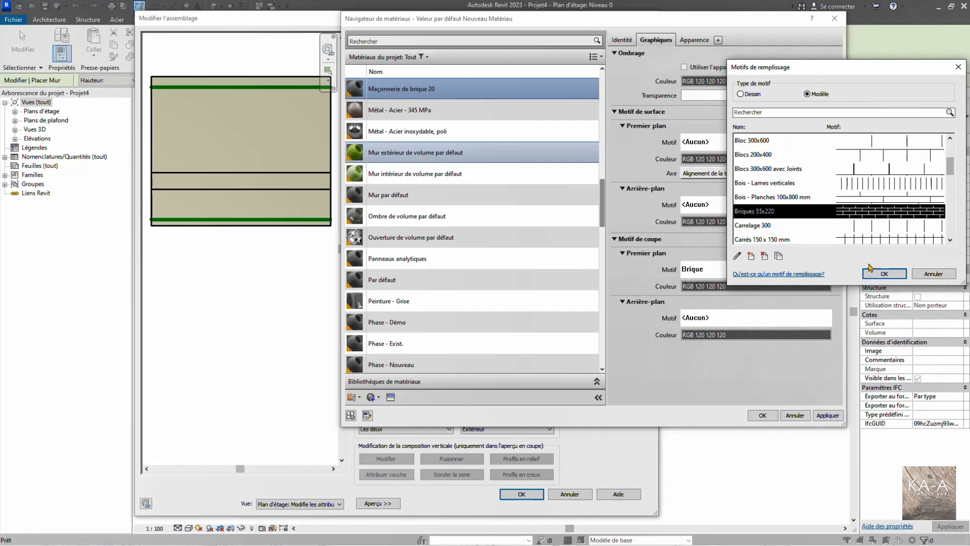
{"action": "left_click", "coordinate": [884, 277]}
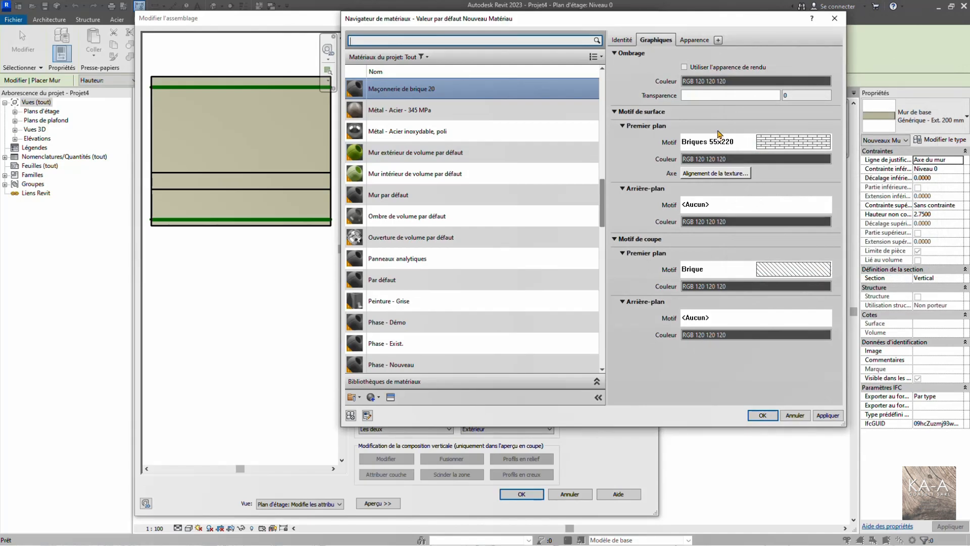
{"action": "left_click", "coordinate": [685, 67]}
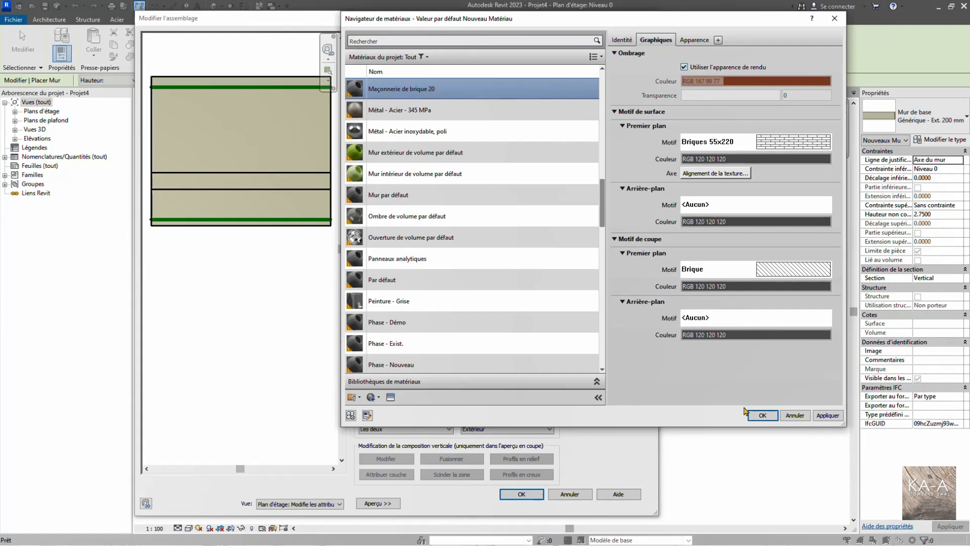
{"action": "left_click", "coordinate": [762, 415]}
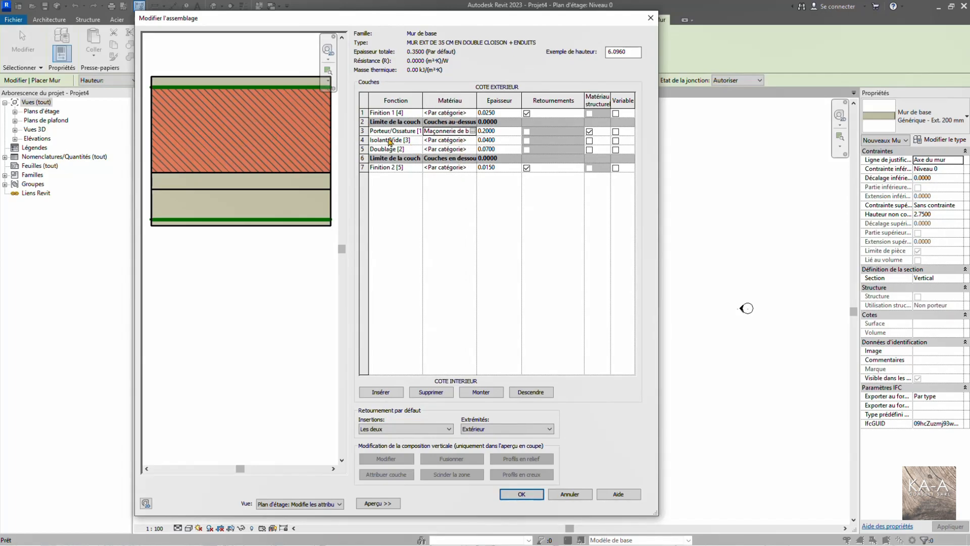
- Assign the Maçonnerie - Isolant material to the Isolant/Vide layer
{"action": "left_click", "coordinate": [443, 140]}
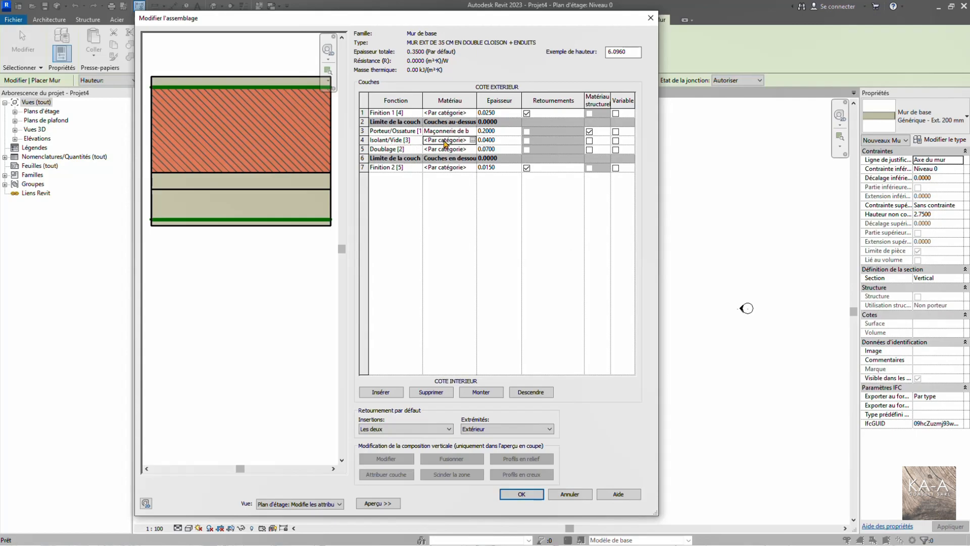
{"action": "left_click", "coordinate": [473, 140]}
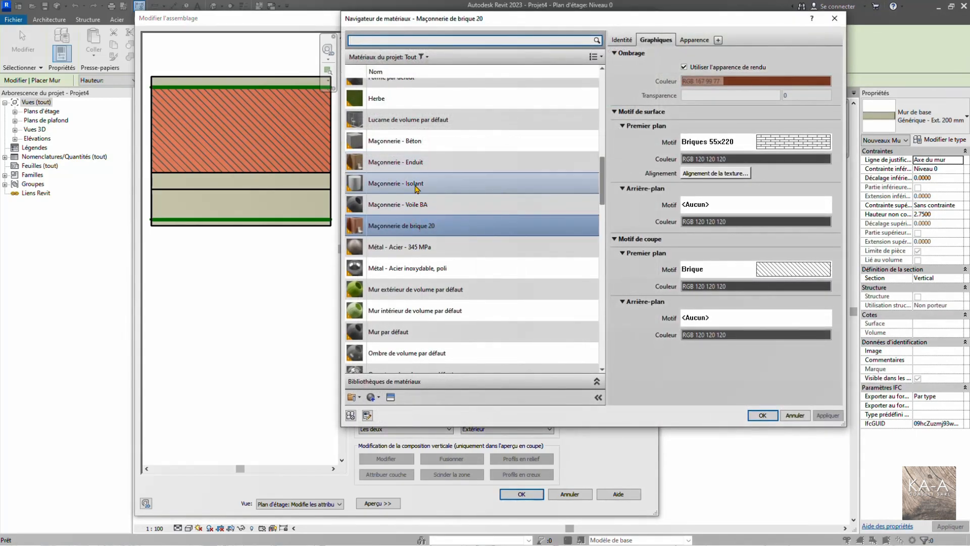
{"action": "left_click", "coordinate": [400, 187]}
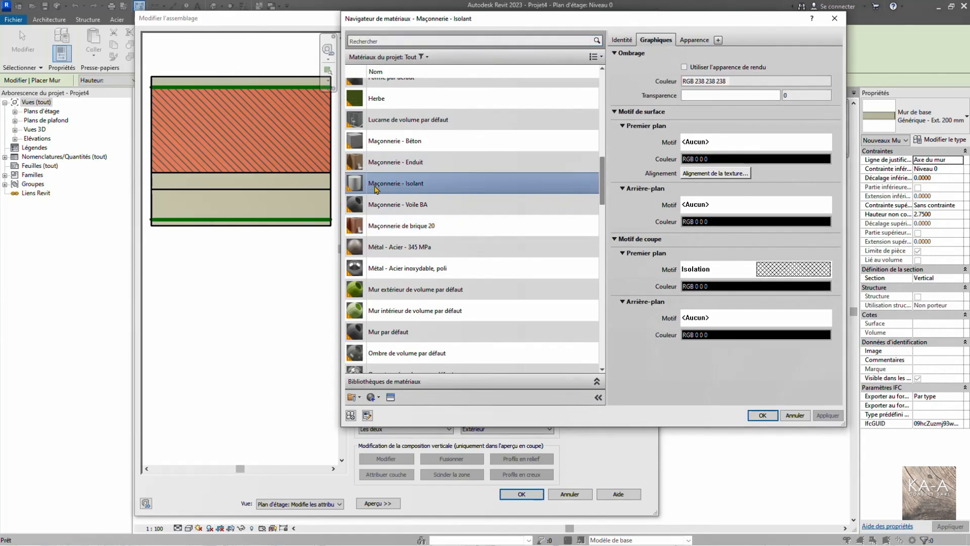
{"action": "double_click", "coordinate": [415, 188]}
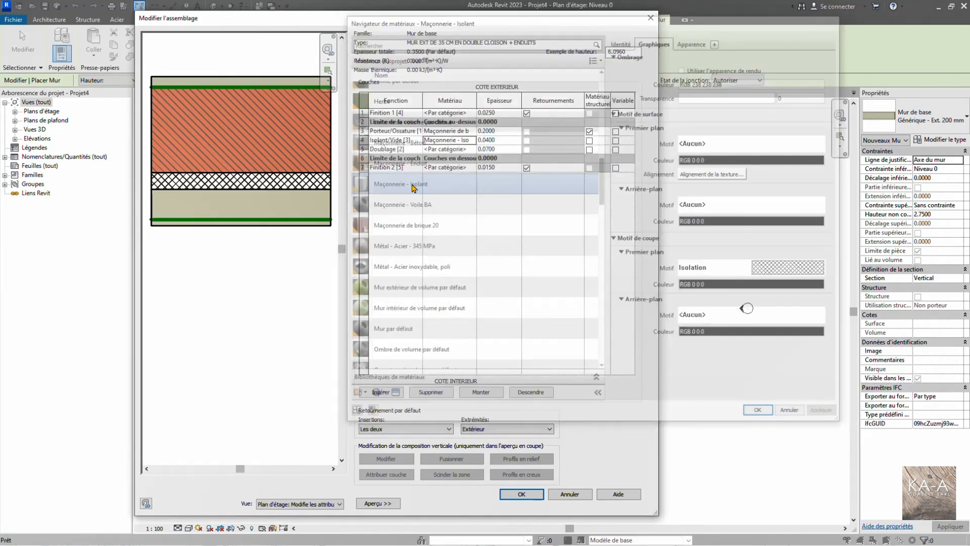
- Create a new material named Maoçonnerie de brique 7 for the Doublage layer
{"action": "left_click", "coordinate": [475, 149]}
{"action": "left_click", "coordinate": [474, 150]}
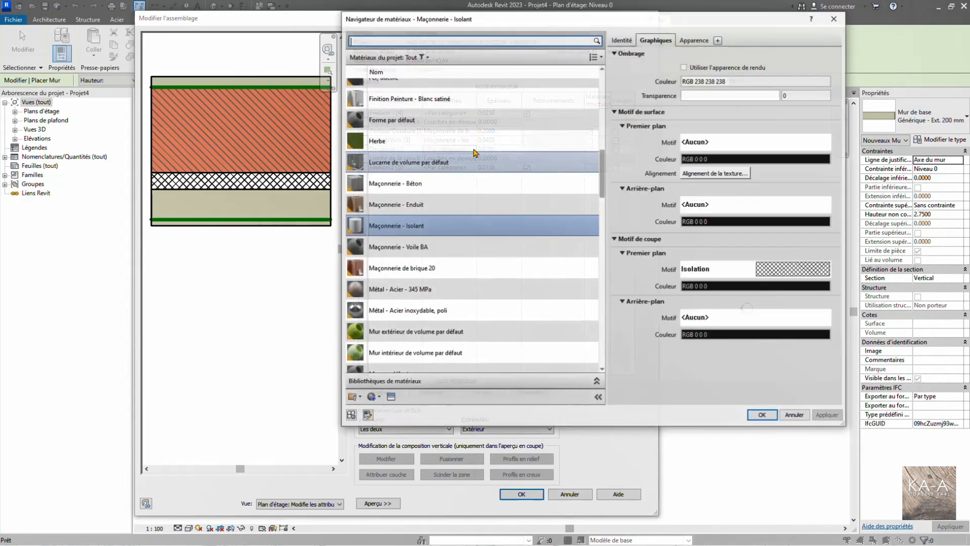
{"action": "left_click", "coordinate": [372, 401]}
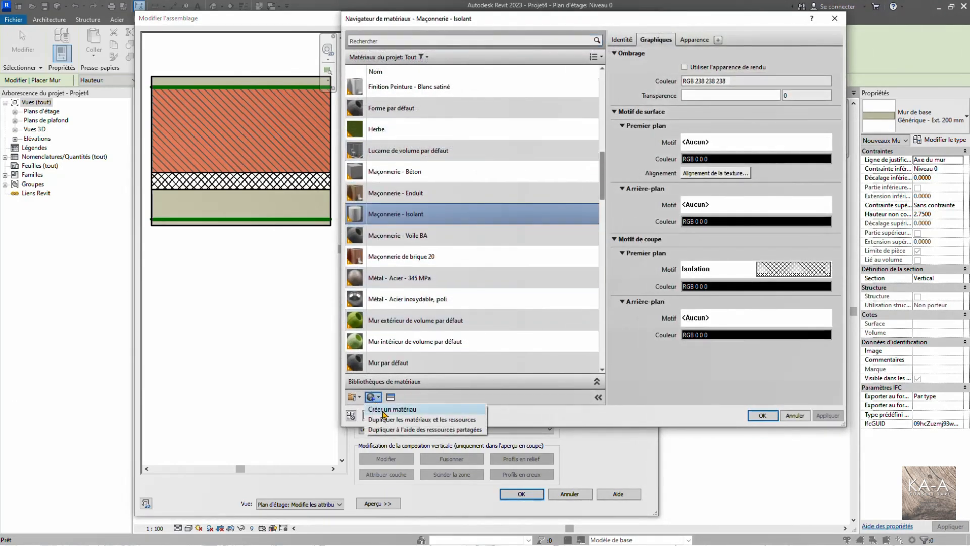
{"action": "left_click", "coordinate": [400, 409]}
{"action": "right_click", "coordinate": [408, 238]}
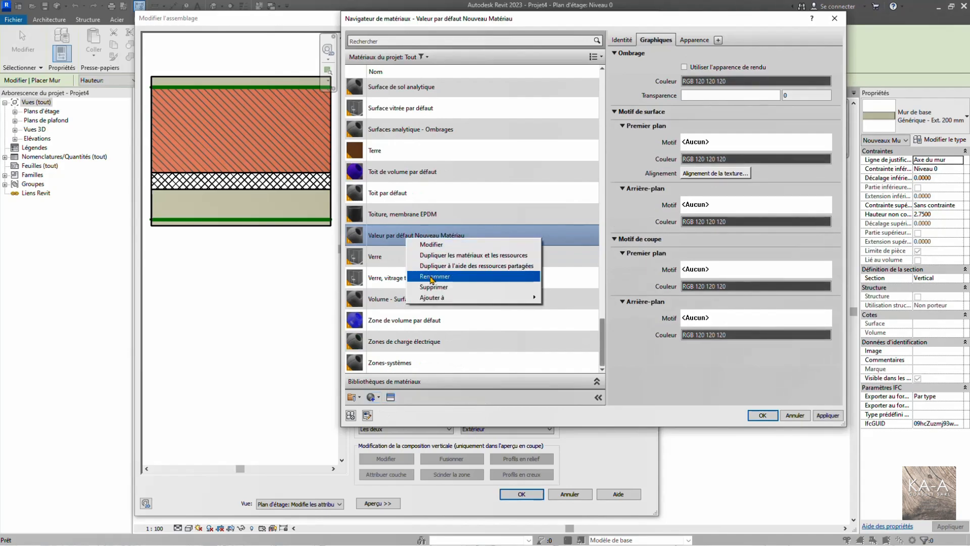
{"action": "left_click", "coordinate": [434, 276]}
{"action": "type", "text": "Maçonnerie de brique 7"}
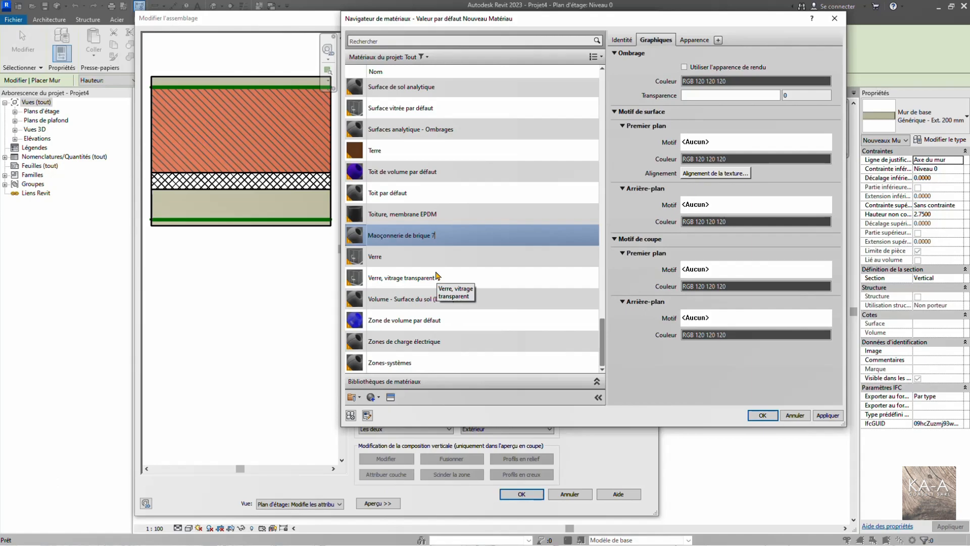
{"action": "key", "text": "Return"}
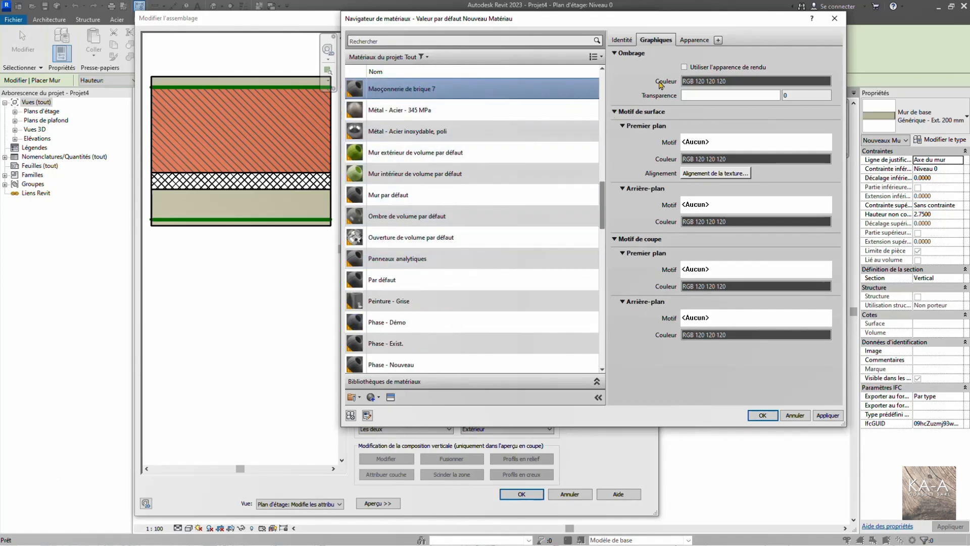
- Use the render appearance for the new brick material's shading and set its foreground surface pattern to the model pattern Briques 55x220
{"action": "left_click", "coordinate": [684, 67]}
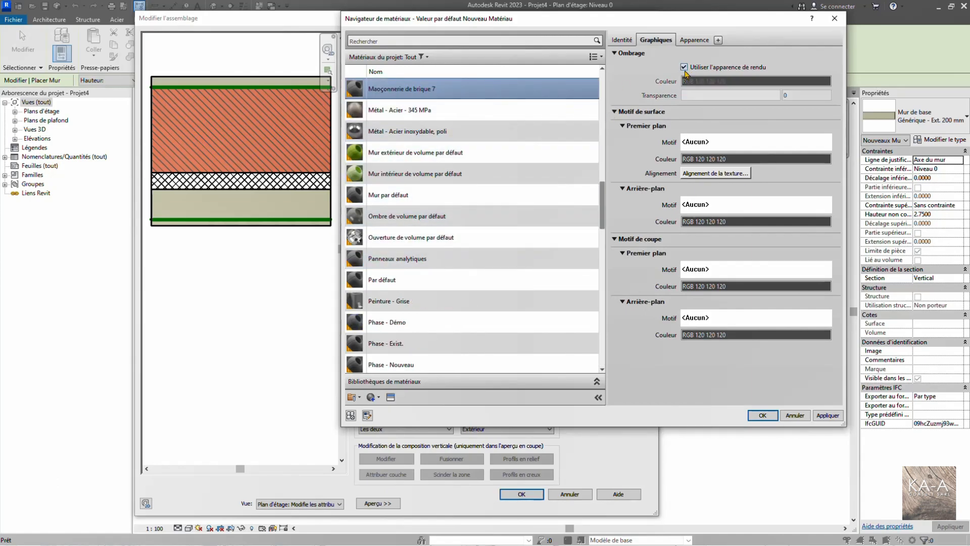
{"action": "left_click", "coordinate": [736, 146]}
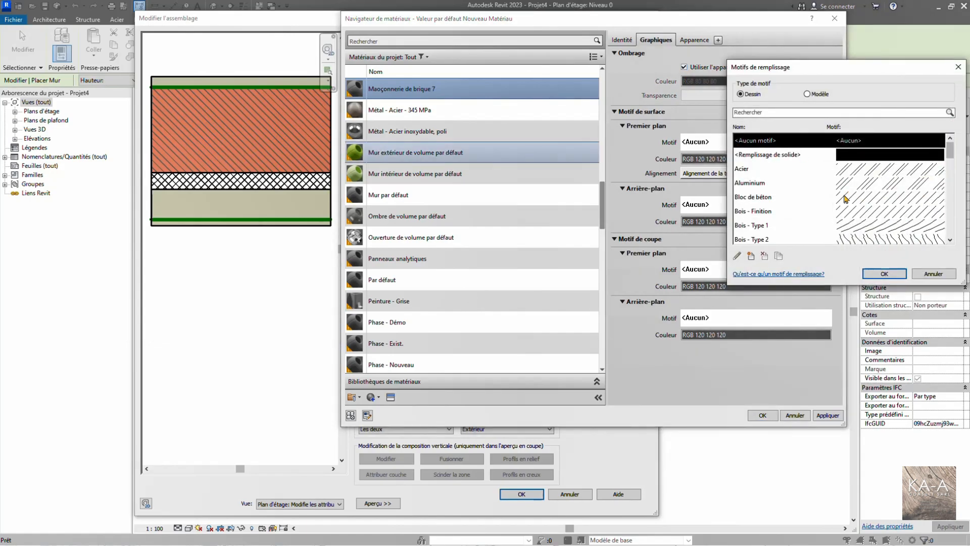
{"action": "left_click", "coordinate": [813, 96]}
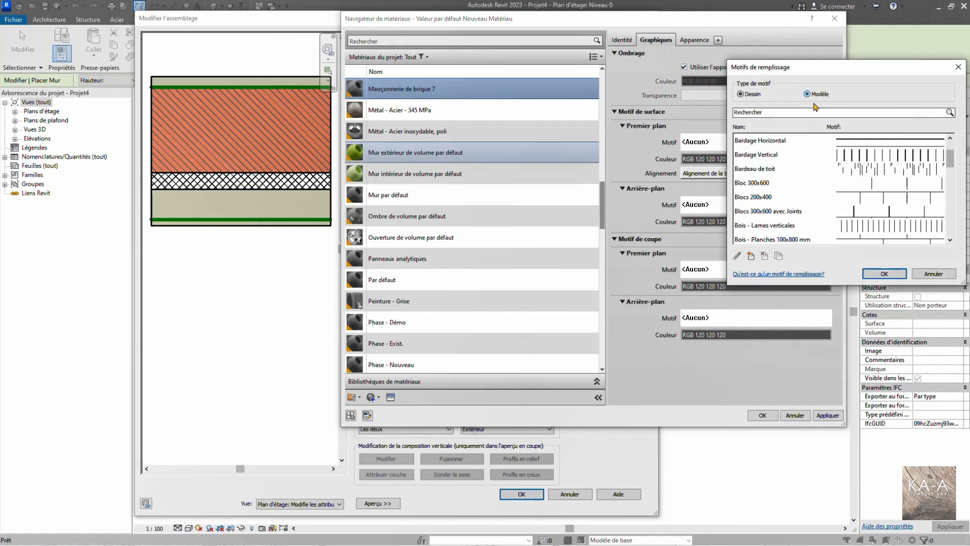
{"action": "scroll", "coordinate": [849, 212], "scroll_direction": "down", "scroll_amount": 1}
{"action": "left_click", "coordinate": [859, 212]}
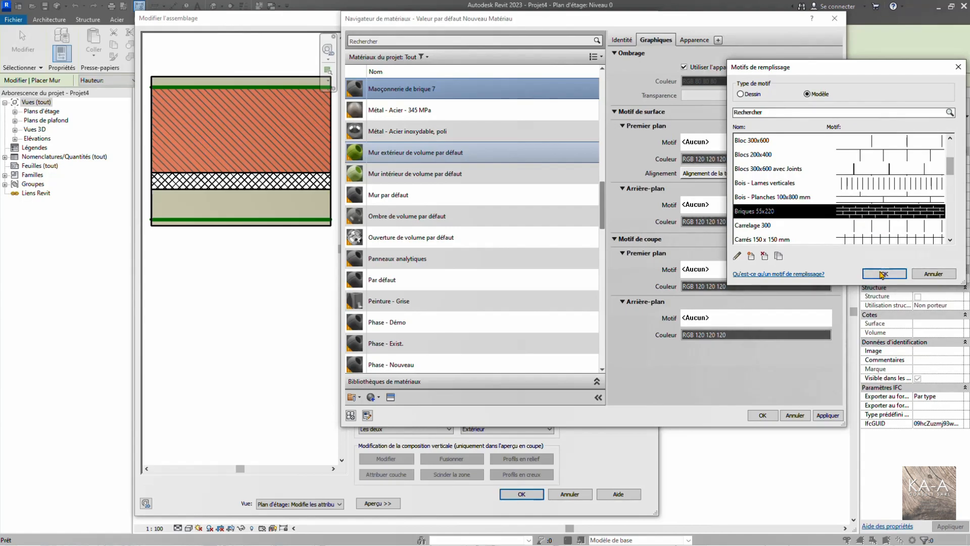
{"action": "left_click", "coordinate": [885, 273]}
- Set the foreground cut pattern of Maoçonnerie de brique 7 to the drafting pattern Brique
{"action": "left_click", "coordinate": [700, 270]}
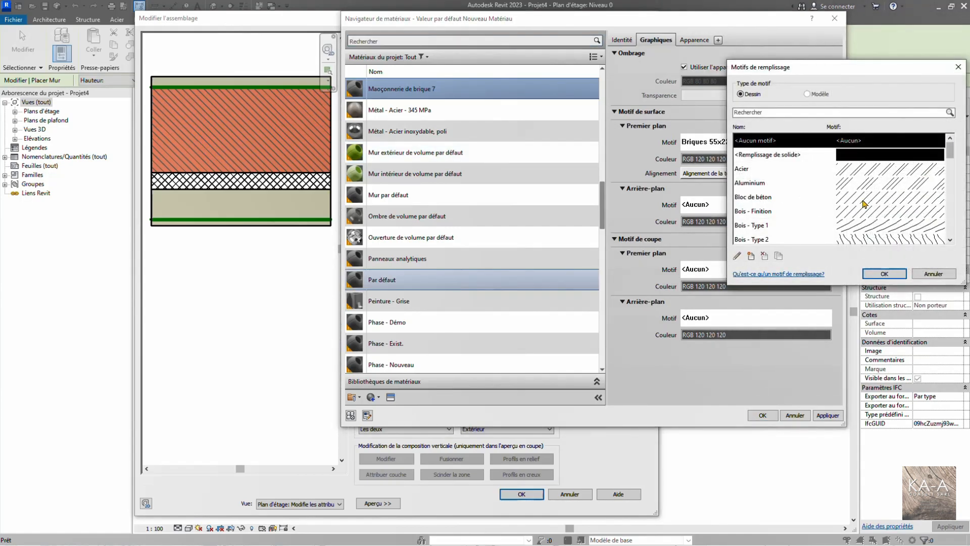
{"action": "scroll", "coordinate": [868, 198], "scroll_direction": "down", "scroll_amount": 1}
{"action": "left_click", "coordinate": [853, 215]}
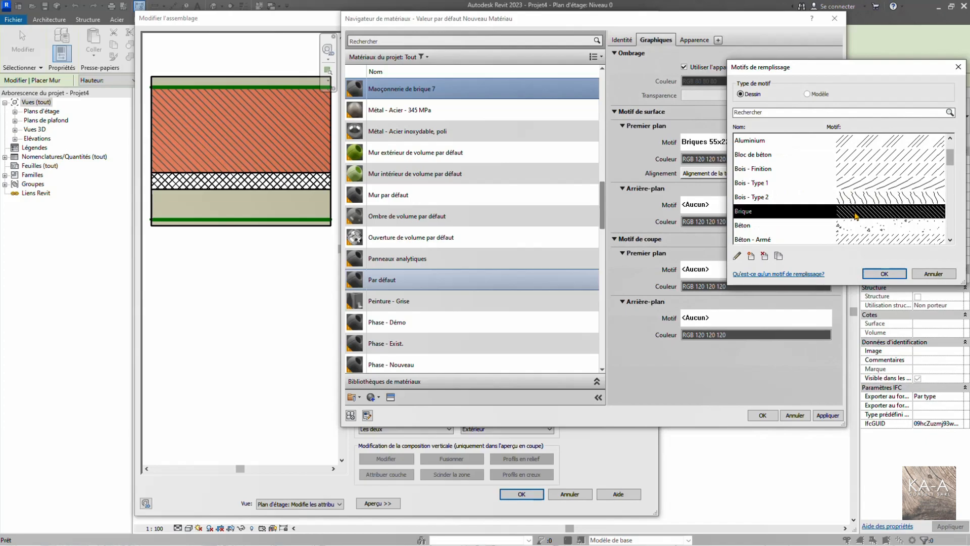
{"action": "left_click", "coordinate": [882, 274]}
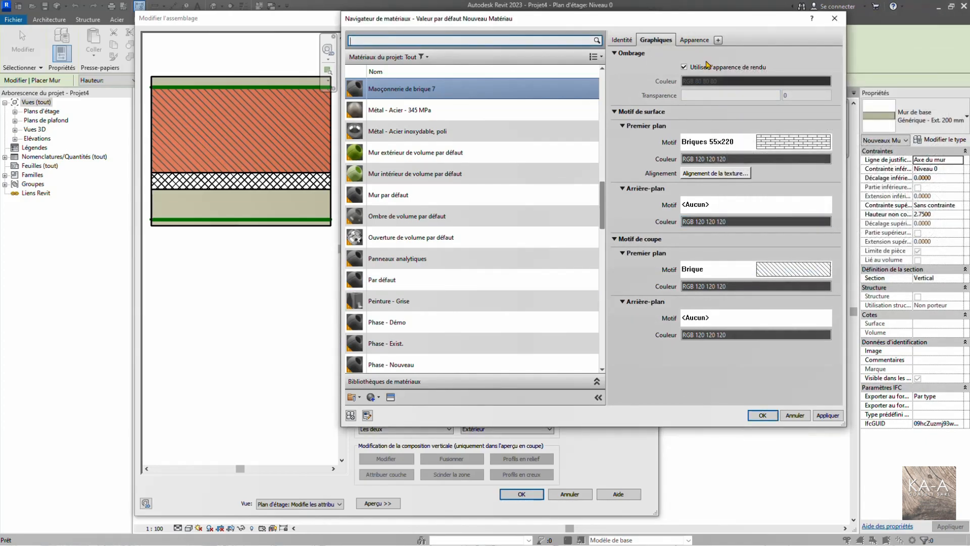
- Set the class of Maoçonnerie de brique 7 to Maçonnerie
{"action": "left_click", "coordinate": [621, 41]}
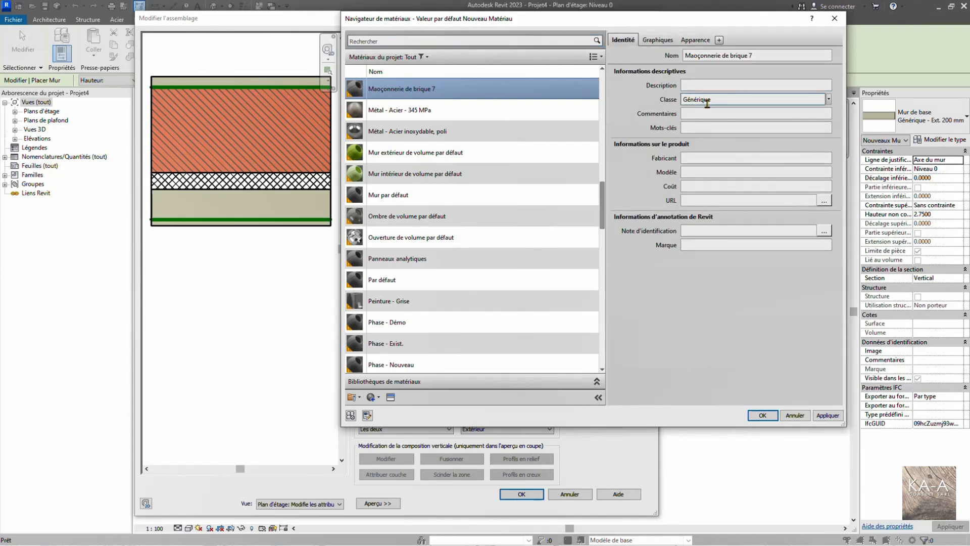
{"action": "left_click", "coordinate": [829, 99]}
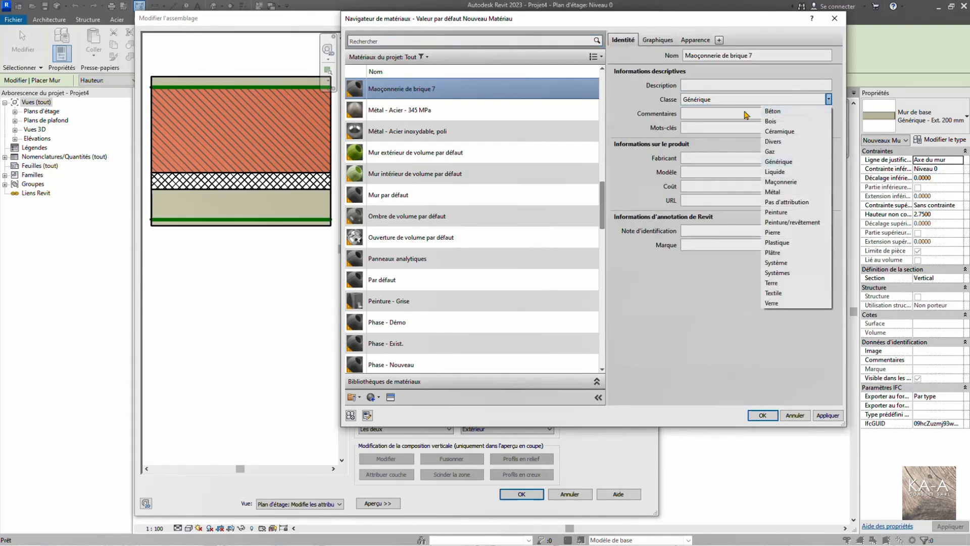
{"action": "left_click", "coordinate": [780, 181]}
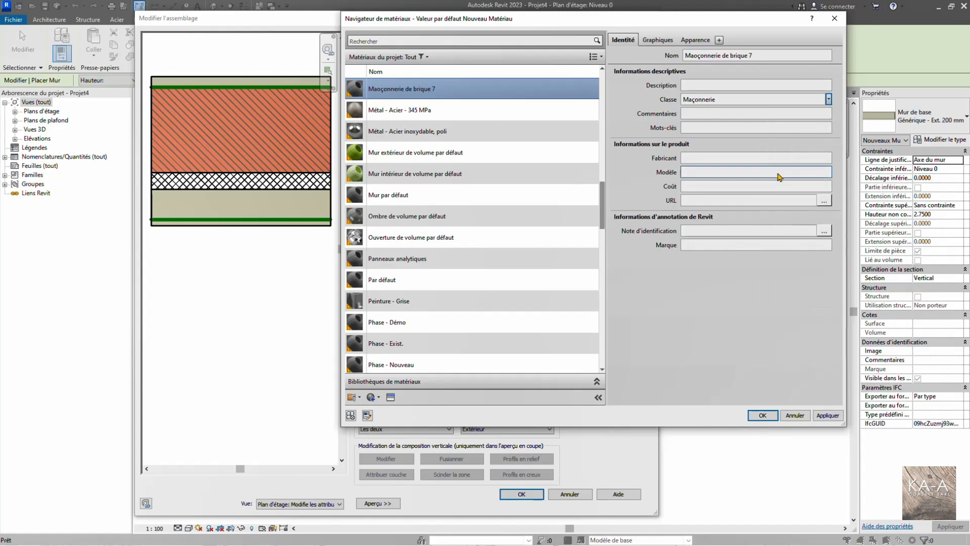
- Apply the Ardoise - Rouge appearance from the library's Maçonnerie category to Maoçonnerie de brique 7 and accept it for the Doublage layer
{"action": "left_click", "coordinate": [390, 397]}
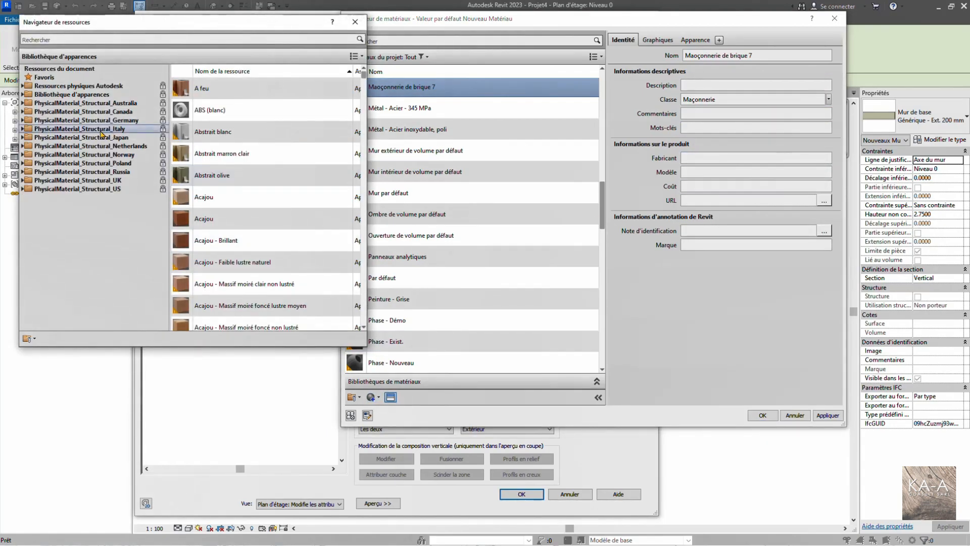
{"action": "double_click", "coordinate": [70, 95]}
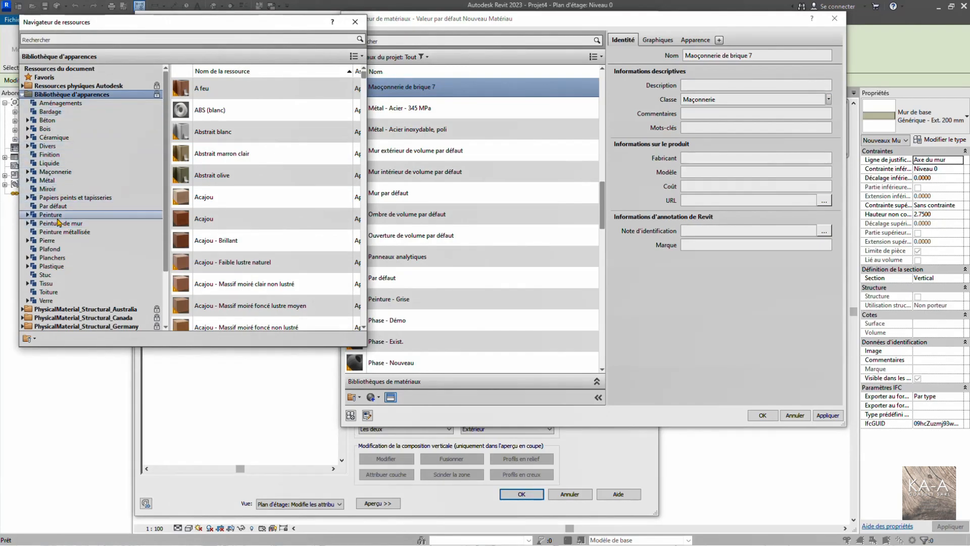
{"action": "left_click", "coordinate": [57, 172]}
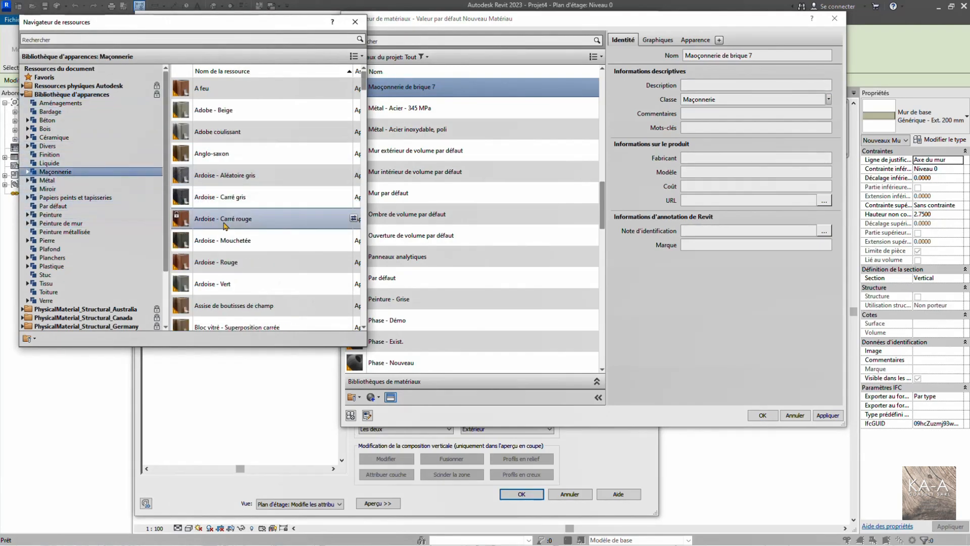
{"action": "double_click", "coordinate": [233, 266]}
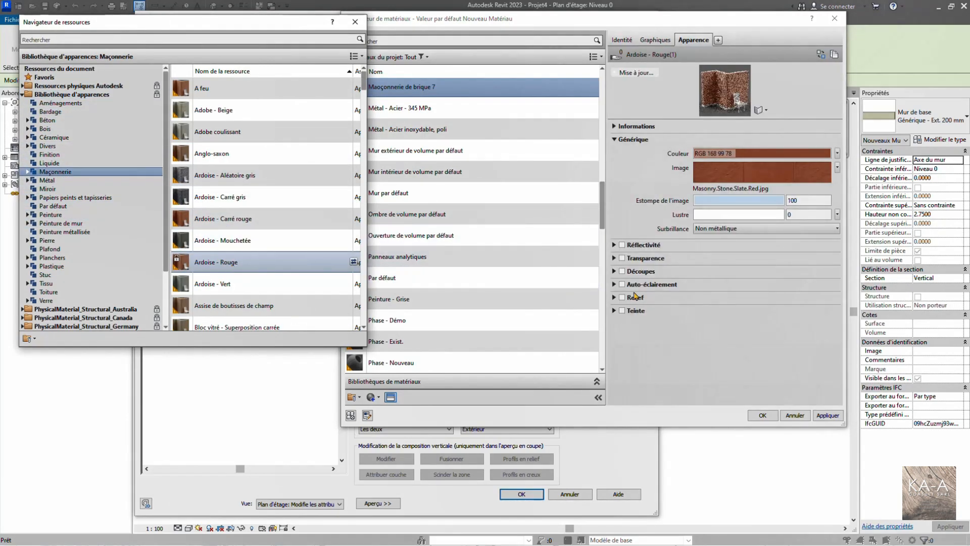
{"action": "left_click", "coordinate": [759, 414]}
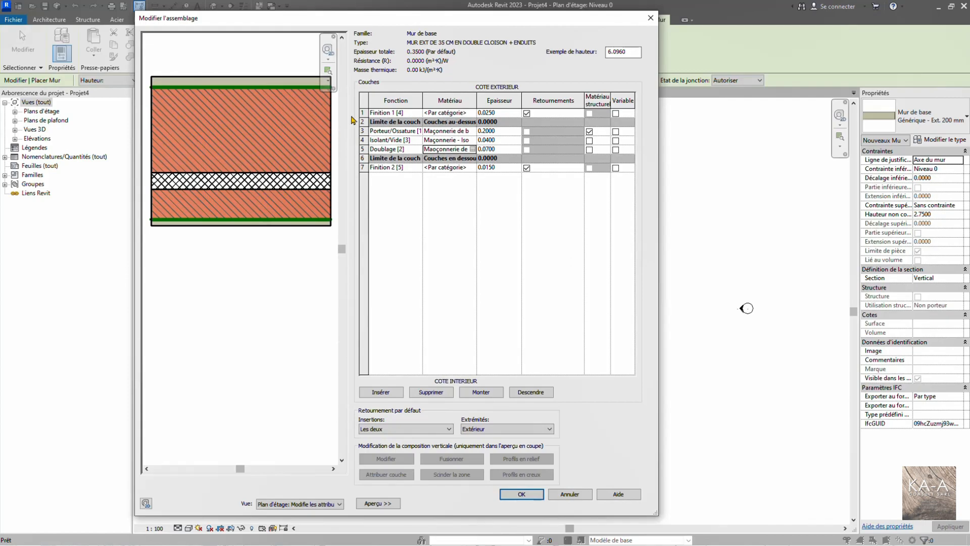
- Create a new material for the Finition 1 layer and name it Enduit + peinture blanche
{"action": "left_click", "coordinate": [474, 114]}
{"action": "left_click", "coordinate": [473, 113]}
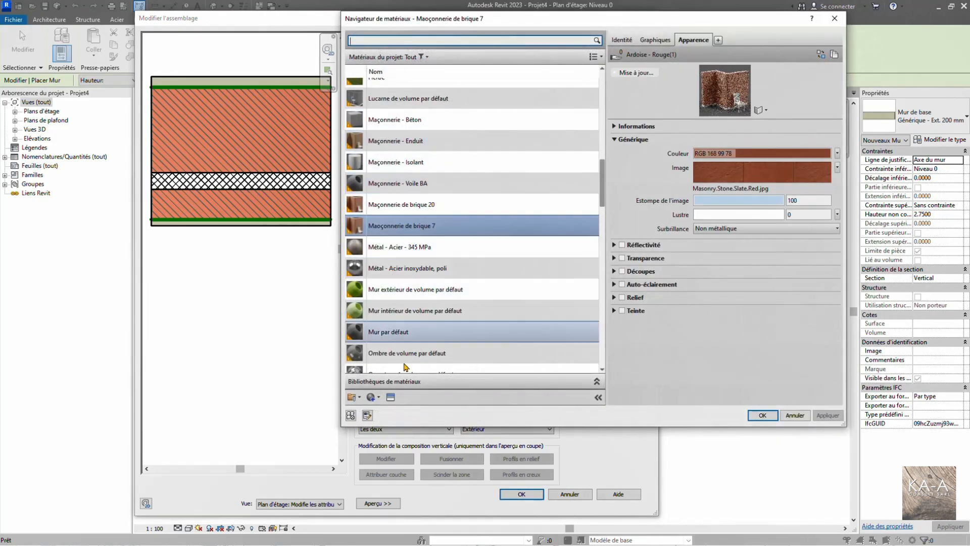
{"action": "left_click", "coordinate": [376, 399]}
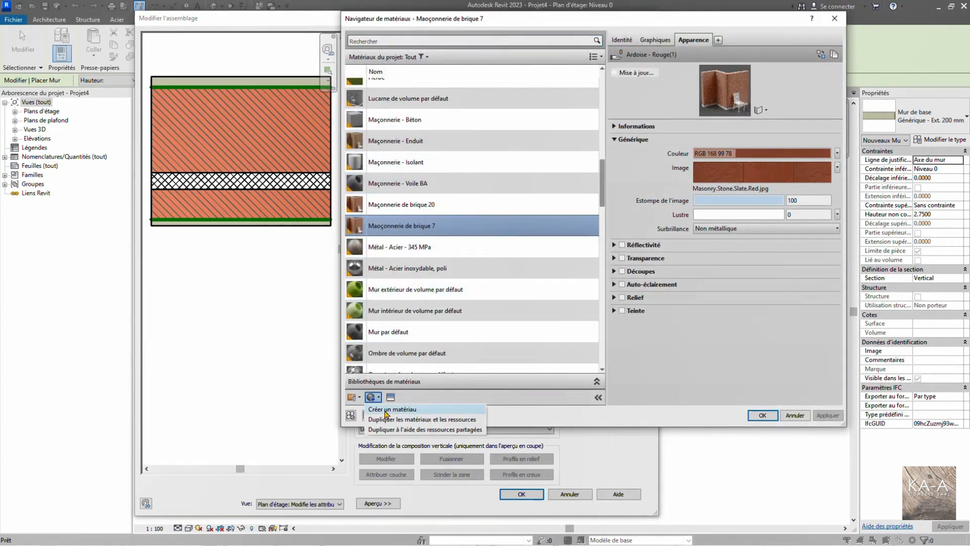
{"action": "left_click", "coordinate": [389, 407]}
{"action": "right_click", "coordinate": [404, 241]}
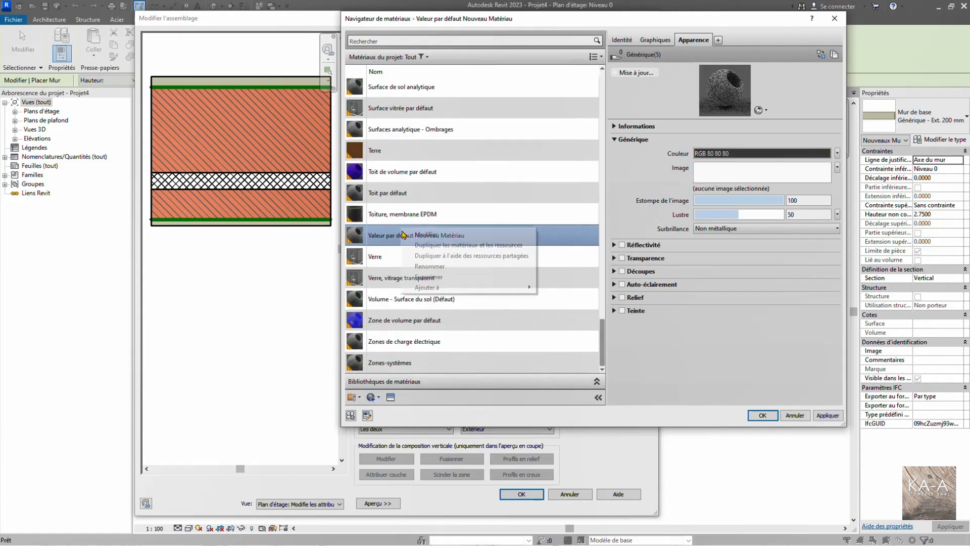
{"action": "left_click", "coordinate": [425, 268]}
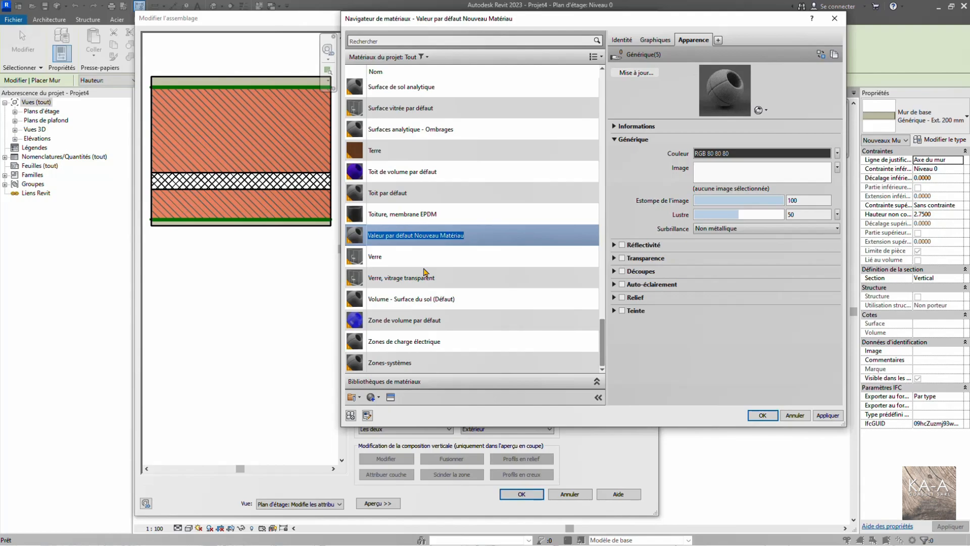
{"action": "type", "text": "E"}
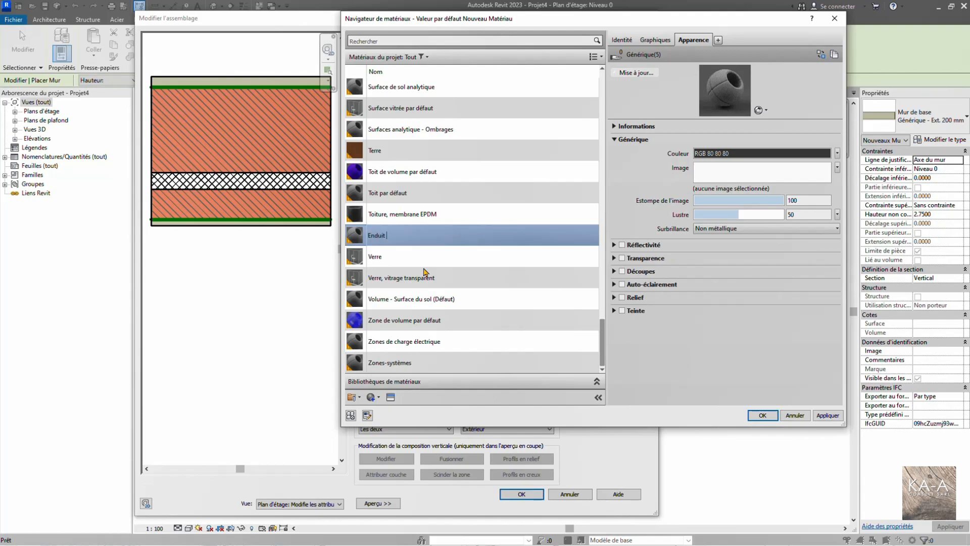
{"action": "type", "text": "nduit + peinture blanche"}
{"action": "key", "text": "Return"}
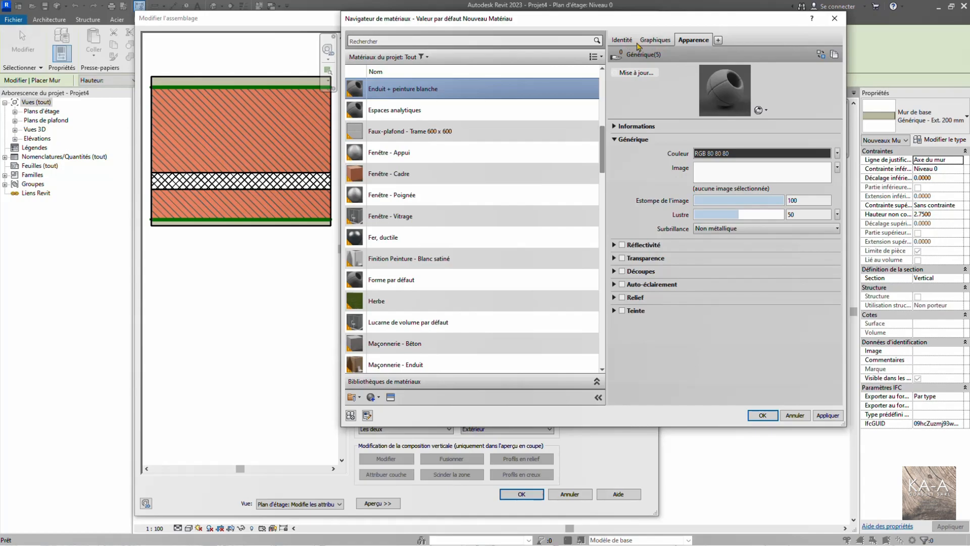
- Set the class of Enduit + peinture blanche to Peinture/revêtement and use the render appearance for its shading
{"action": "left_click", "coordinate": [623, 40]}
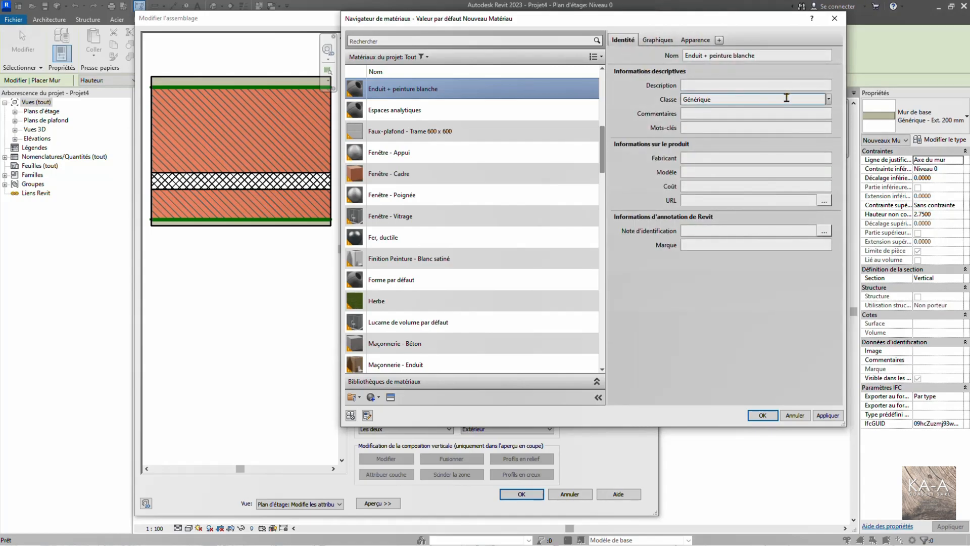
{"action": "left_click", "coordinate": [828, 99]}
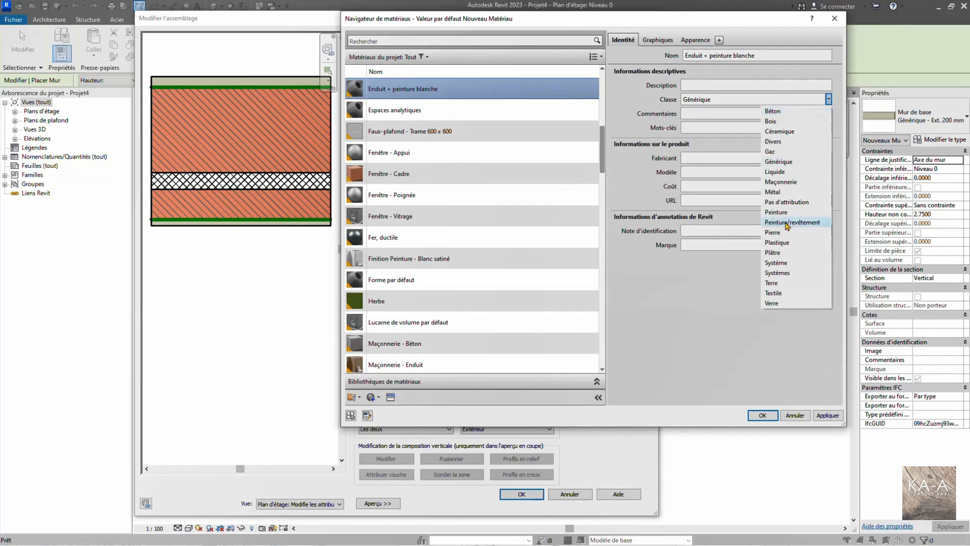
{"action": "left_click", "coordinate": [787, 223]}
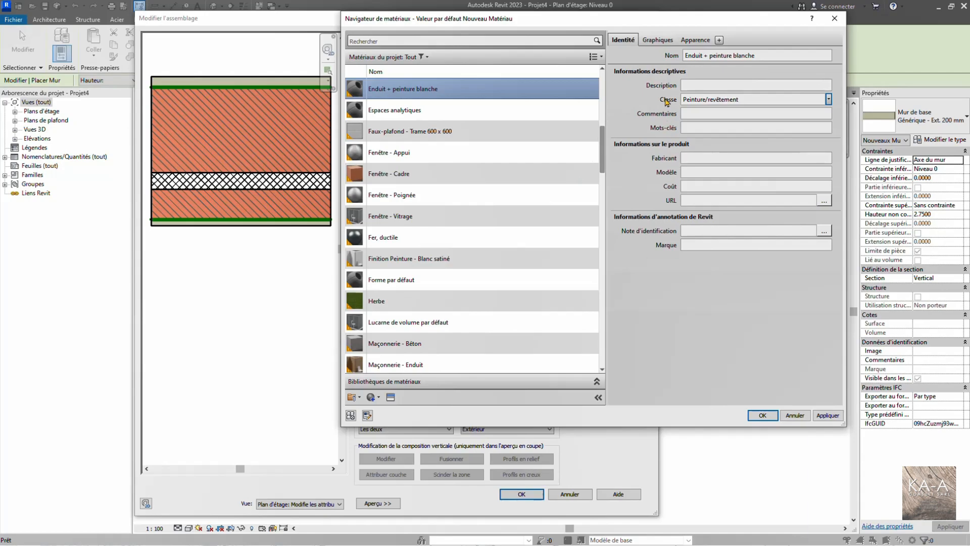
{"action": "left_click", "coordinate": [658, 40]}
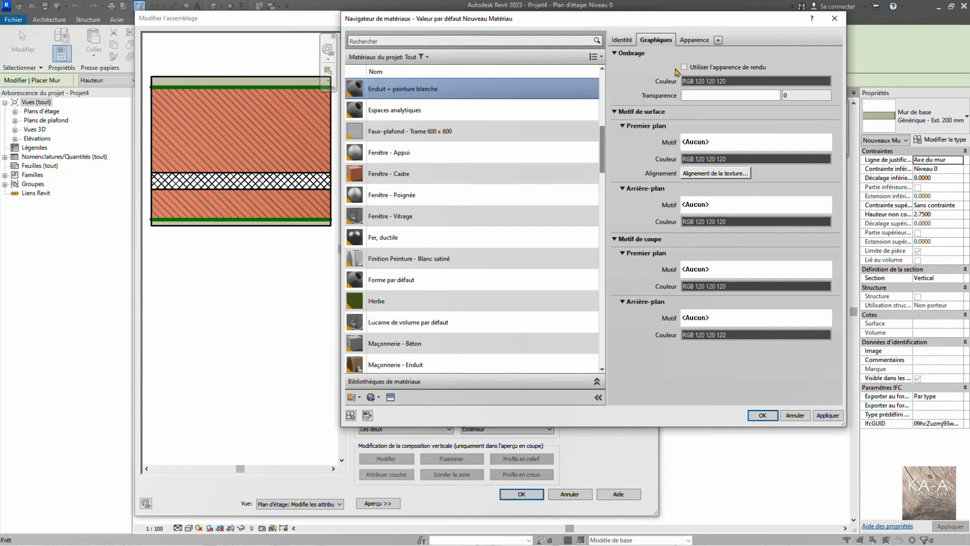
{"action": "left_click", "coordinate": [685, 67]}
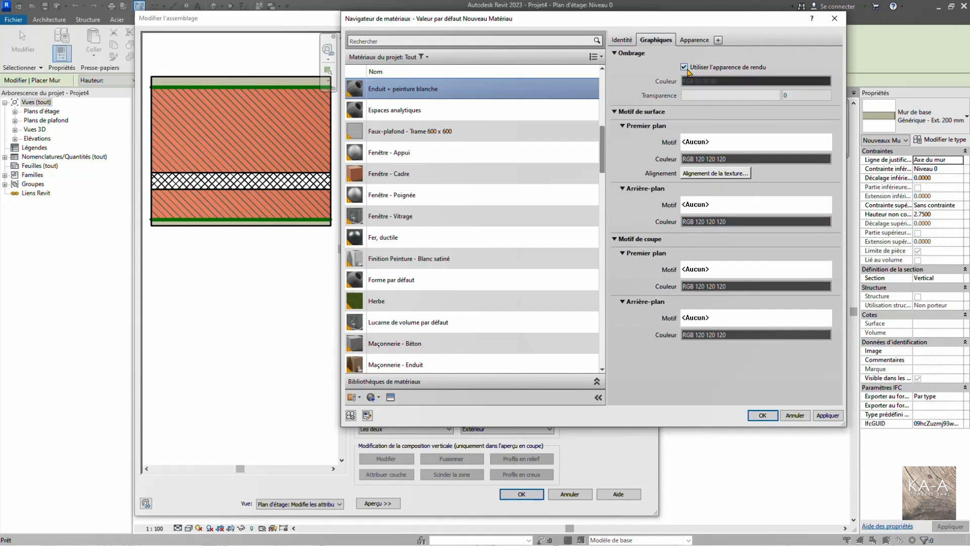
- Apply the Blanche appearance from the library's Peinture de mur category to Enduit + peinture blanche
{"action": "left_click", "coordinate": [390, 397]}
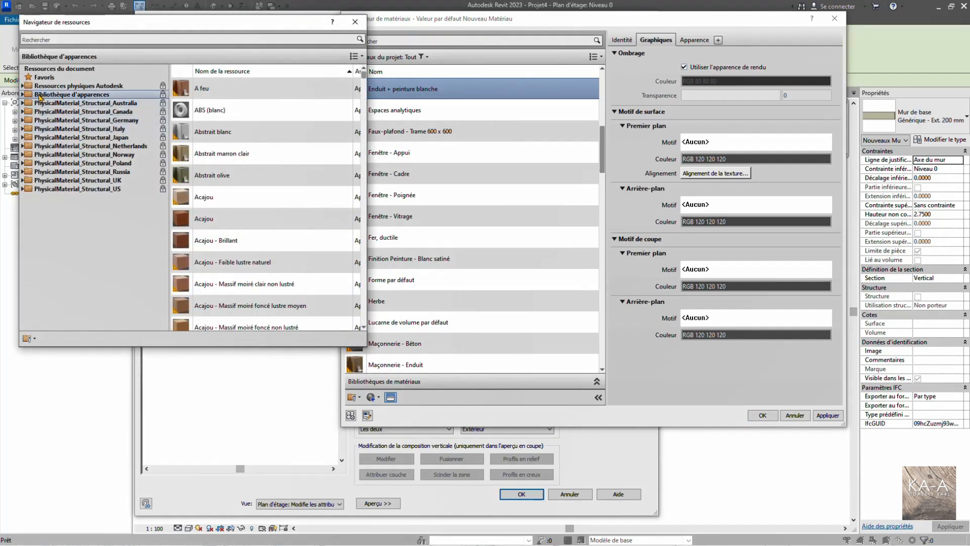
{"action": "double_click", "coordinate": [39, 96]}
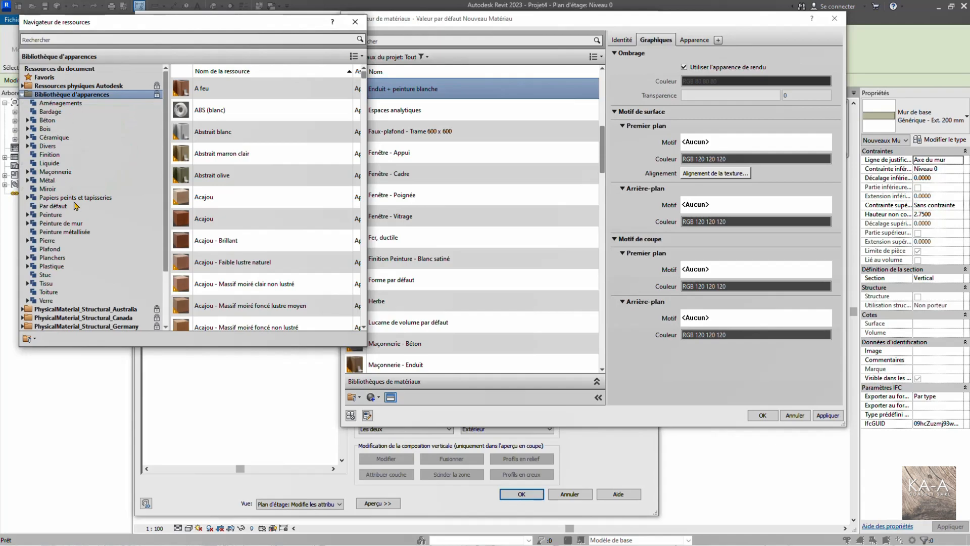
{"action": "left_click", "coordinate": [57, 227]}
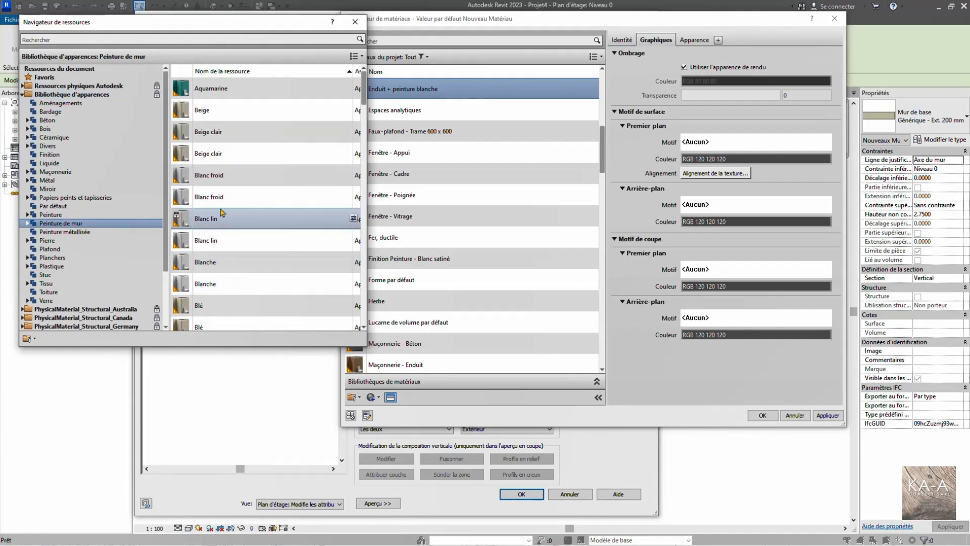
{"action": "scroll", "coordinate": [228, 238], "scroll_direction": "down", "scroll_amount": 2}
{"action": "scroll", "coordinate": [226, 251], "scroll_direction": "up", "scroll_amount": 2}
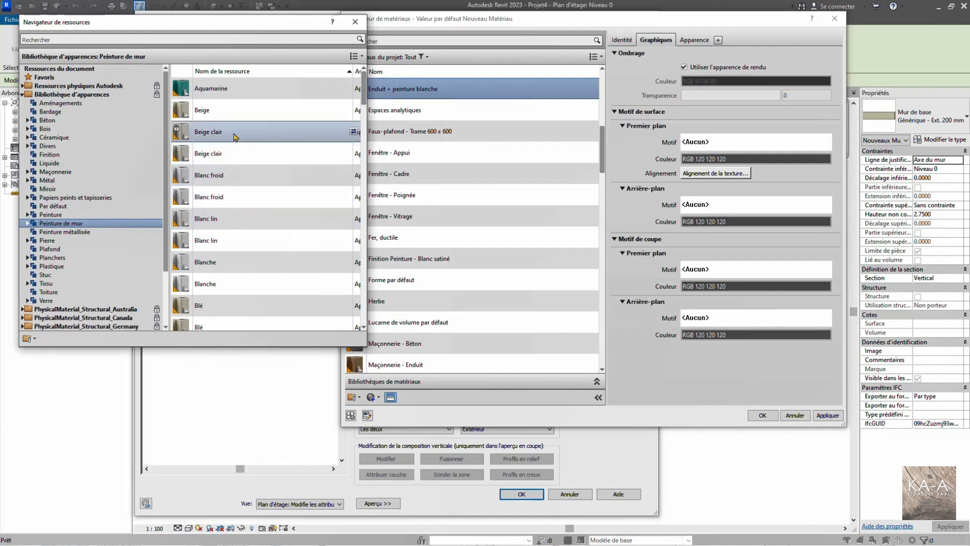
{"action": "double_click", "coordinate": [205, 289]}
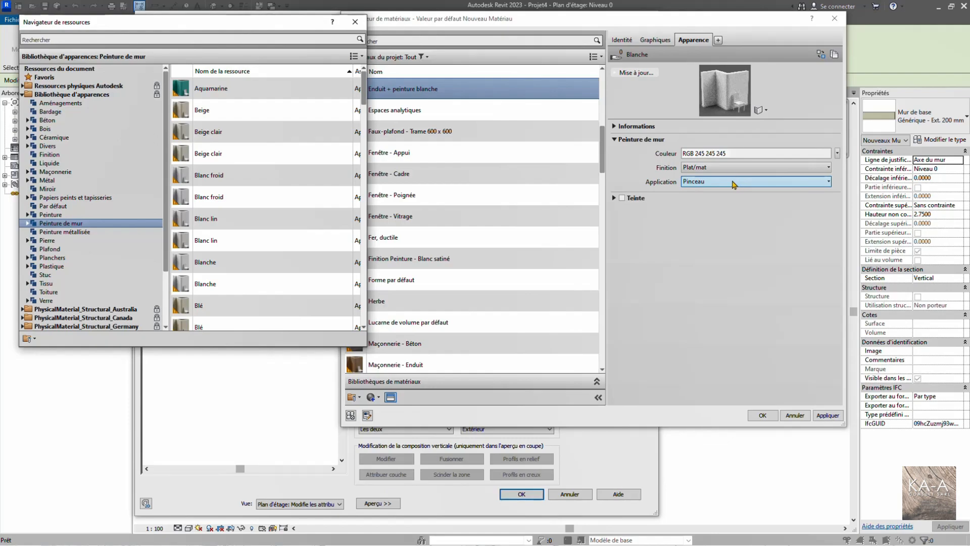
- Set the paint's application to Rouleau and its finish to Semi-lustré, and accept the material for the Finition 1 layer
{"action": "left_click", "coordinate": [719, 185]}
{"action": "left_click", "coordinate": [717, 186]}
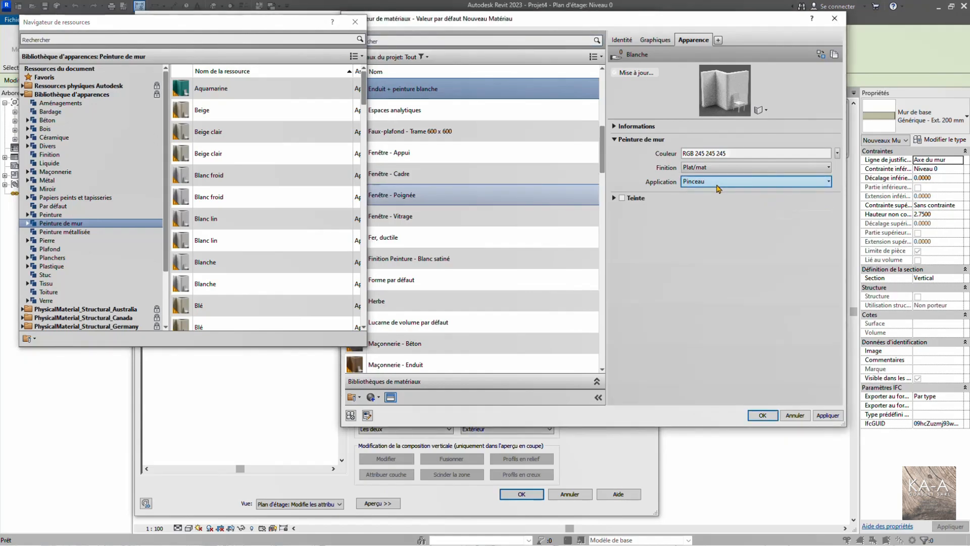
{"action": "left_click", "coordinate": [719, 185]}
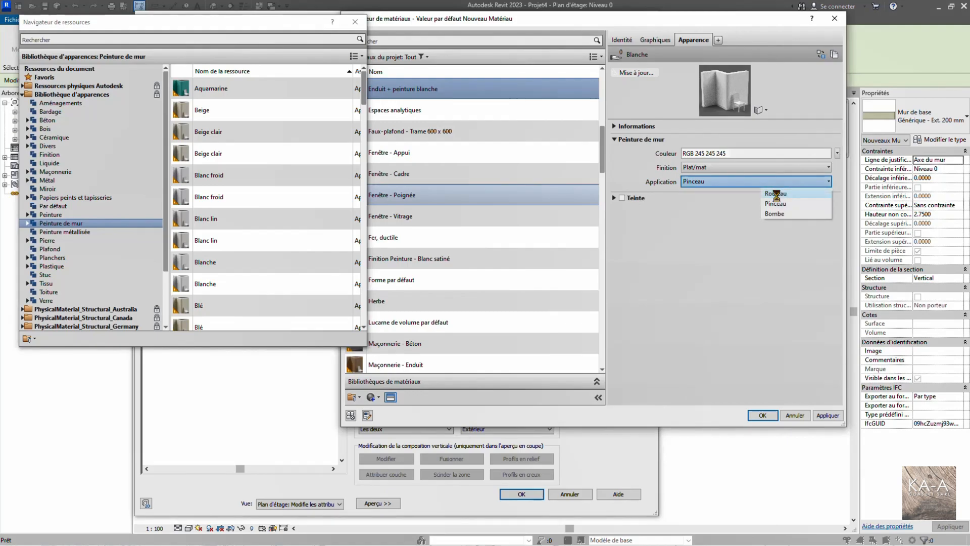
{"action": "left_click", "coordinate": [788, 195]}
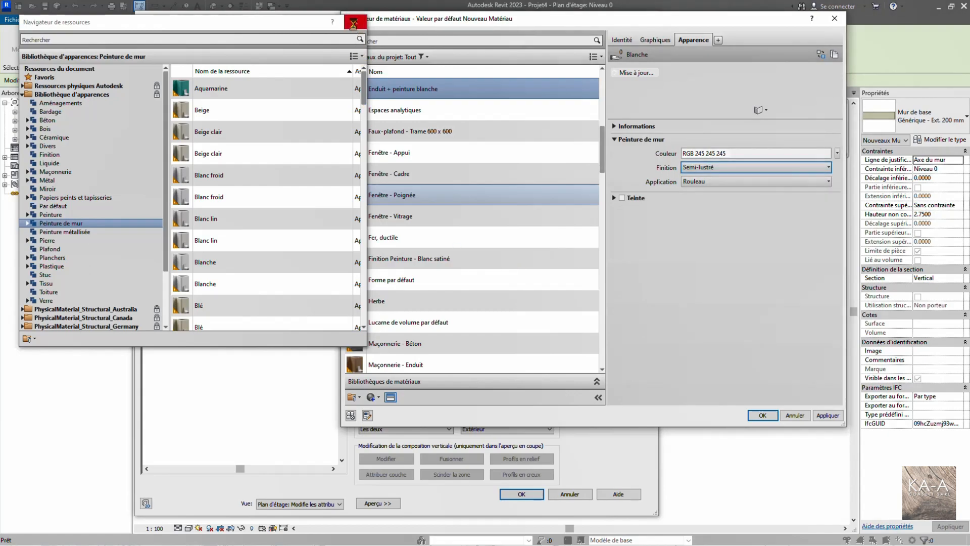
{"action": "left_click", "coordinate": [761, 415]}
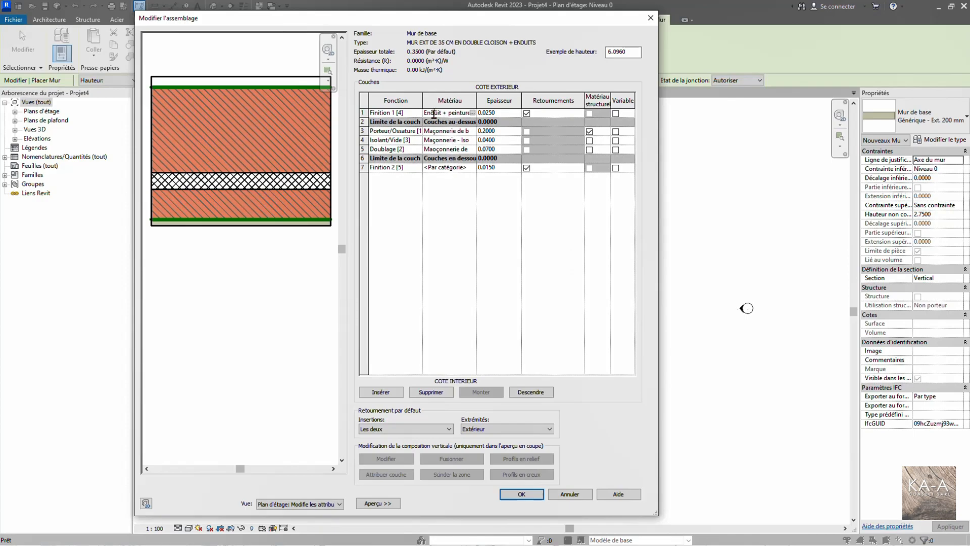
- Copy the Enduit + peinture blanche material to the Finition 2 layer and confirm the wall assembly and type
{"action": "left_click", "coordinate": [434, 114]}
{"action": "key", "text": "ctrl+c"}
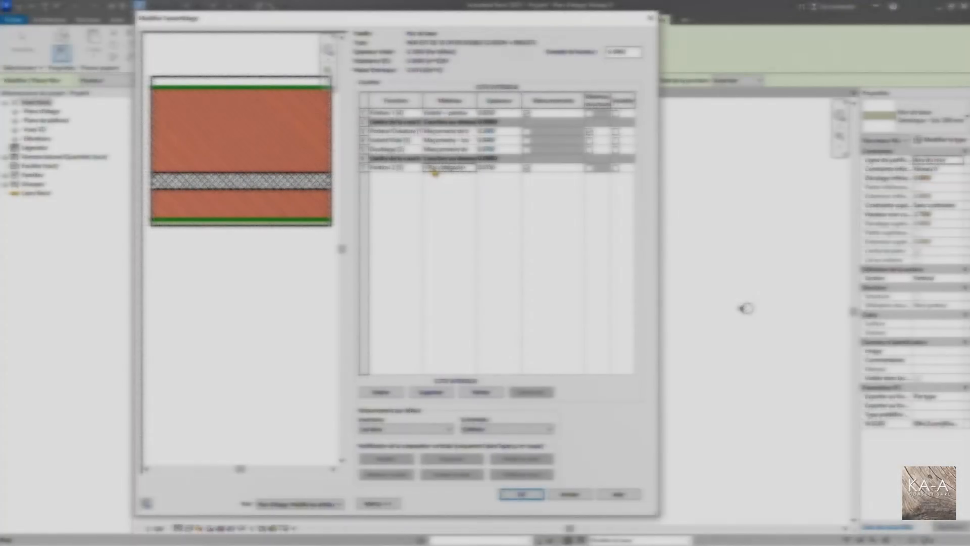
{"action": "left_click", "coordinate": [433, 168]}
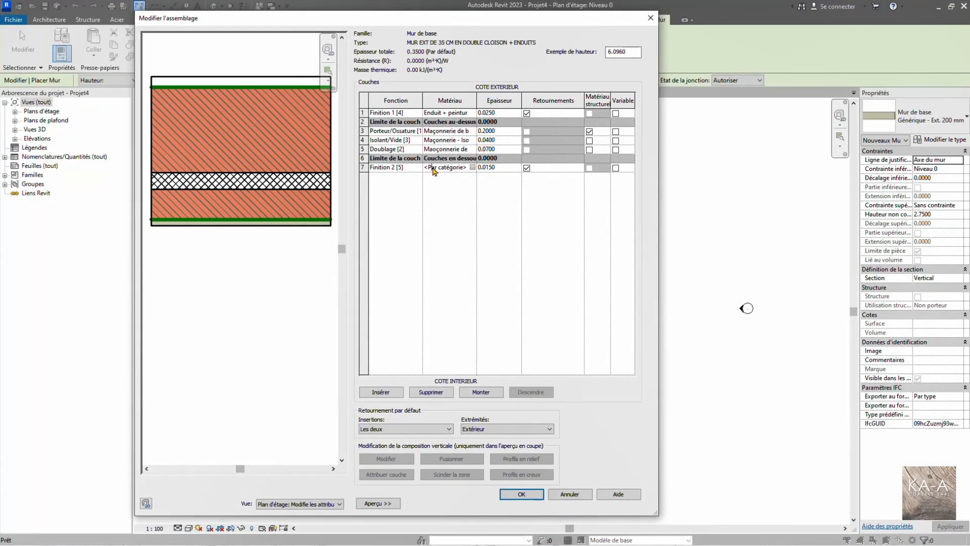
{"action": "double_click", "coordinate": [434, 169]}
{"action": "key", "text": "ctrl+v"}
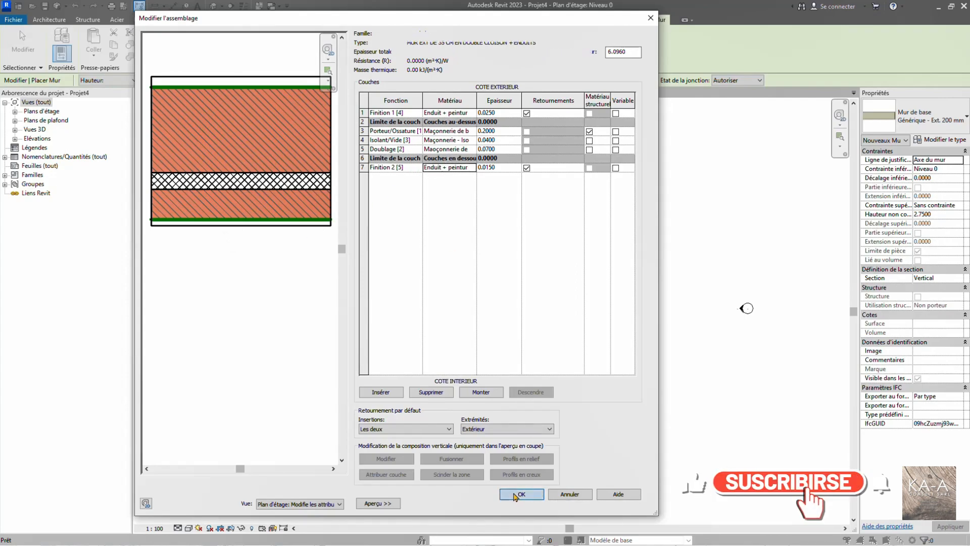
{"action": "left_click", "coordinate": [516, 498]}
{"action": "left_click", "coordinate": [485, 503]}
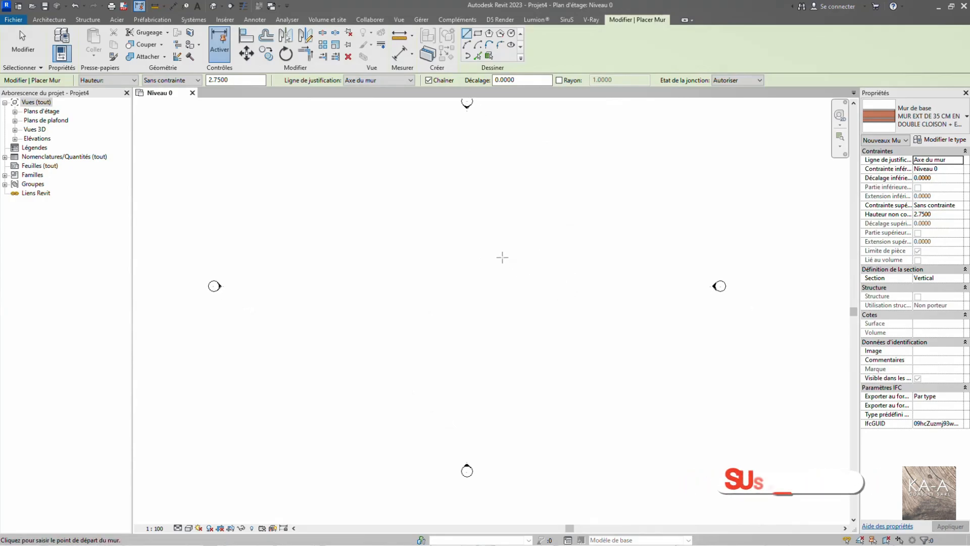
- Draw two connected walls of the new type on Niveau 0: one horizontal about 20 m long, and one running vertically up from its west end
{"action": "left_click", "coordinate": [571, 288]}
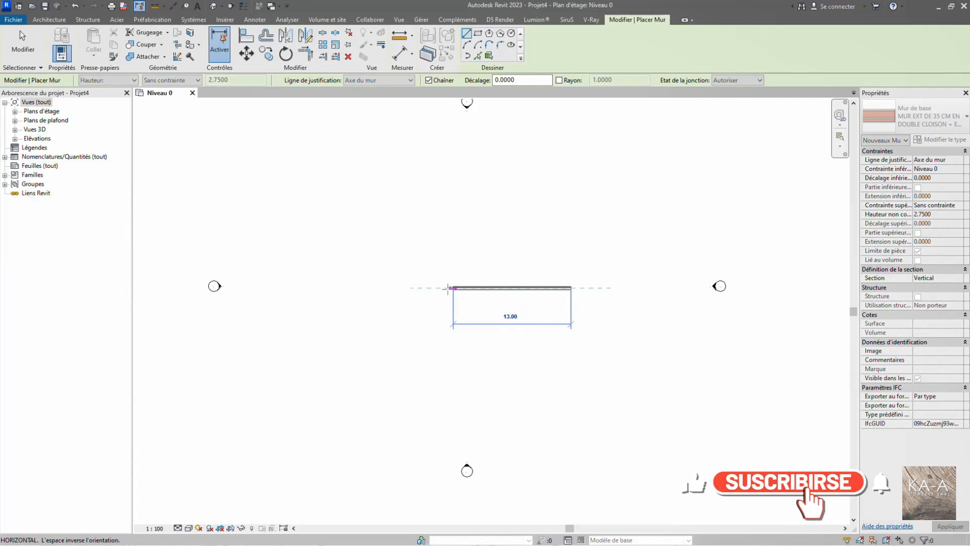
{"action": "left_click", "coordinate": [389, 288]}
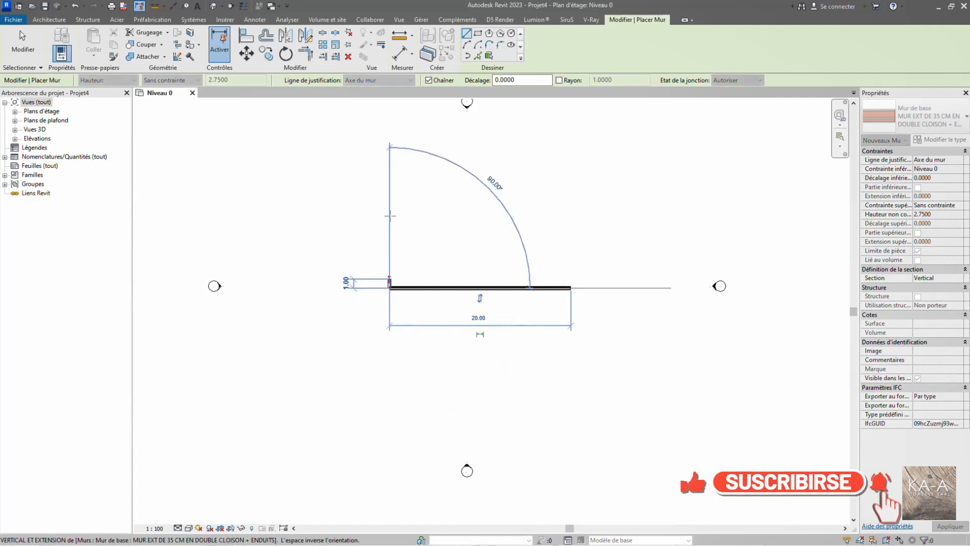
{"action": "left_click", "coordinate": [389, 216]}
{"action": "key", "text": "Escape"}
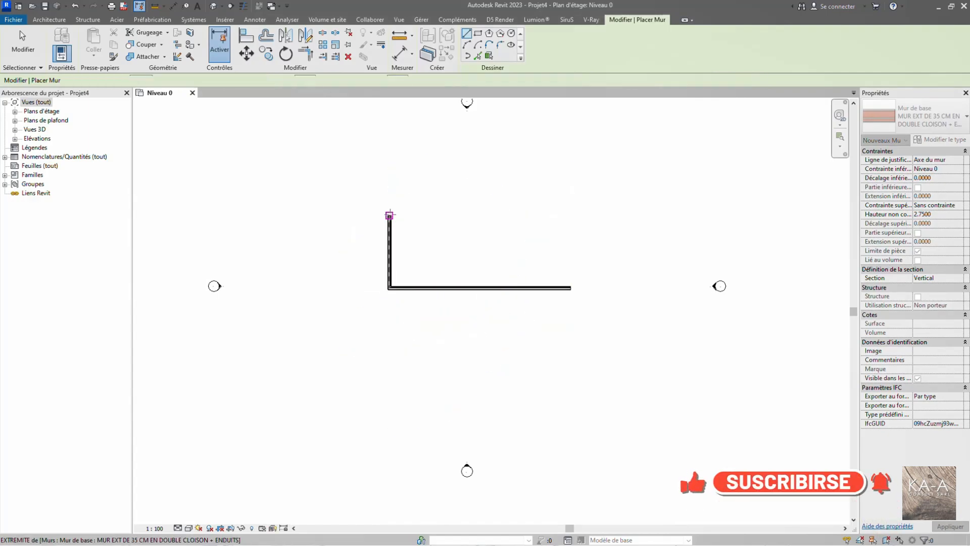
- Examine the layers and cut patterns at the corner of the two walls, and end the wall placement
{"action": "scroll", "coordinate": [425, 245], "scroll_direction": "up", "scroll_amount": 5}
{"action": "scroll", "coordinate": [328, 313], "scroll_direction": "up", "scroll_amount": 1}
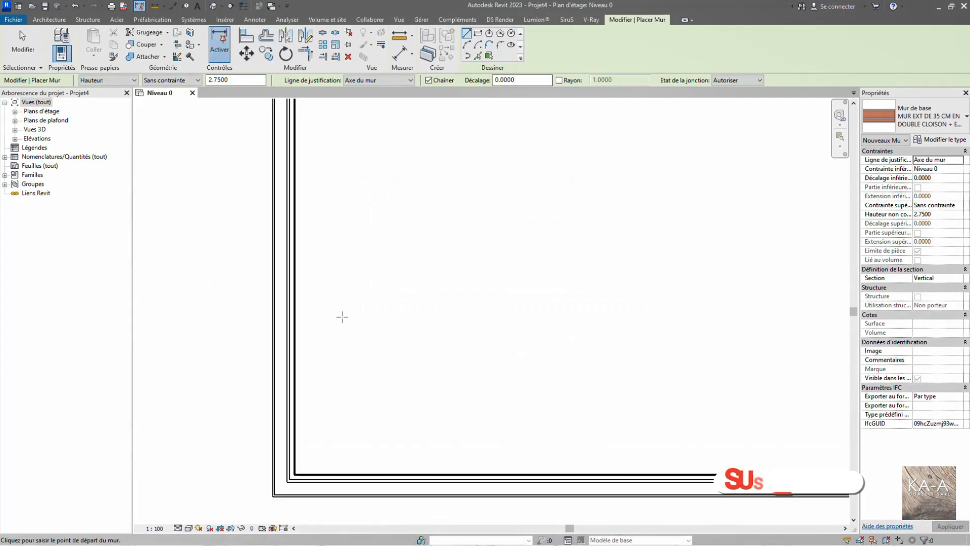
{"action": "middle_click_drag", "start_coordinate": [340, 324], "coordinate": [390, 195]}
{"action": "scroll", "coordinate": [358, 282], "scroll_direction": "up", "scroll_amount": 2}
{"action": "mouse_move", "coordinate": [451, 296]}
{"action": "middle_mouse_down"}
{"action": "mouse_move", "coordinate": [454, 243]}
{"action": "mouse_move", "coordinate": [445, 233]}
{"action": "middle_mouse_up"}
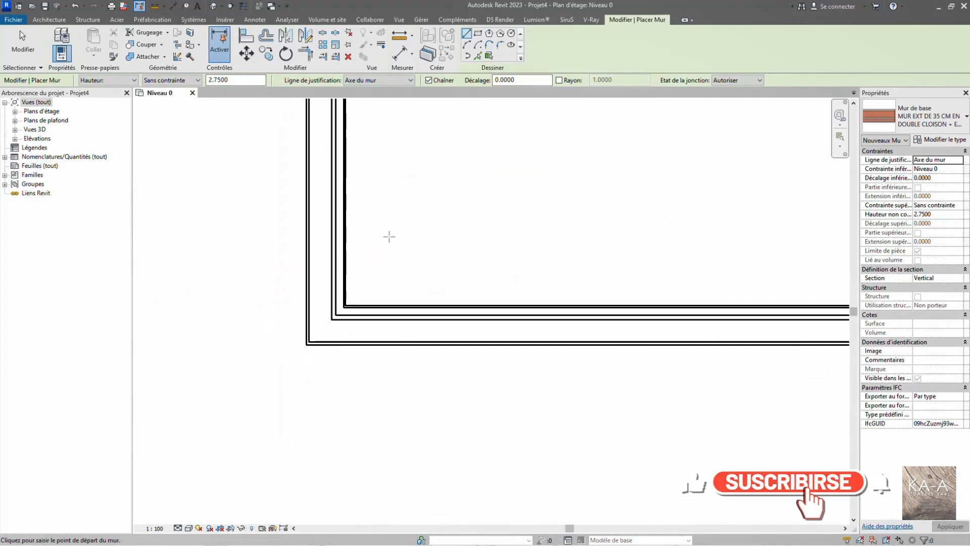
{"action": "middle_click_drag", "start_coordinate": [418, 264], "coordinate": [543, 266]}
{"action": "scroll", "coordinate": [527, 286], "scroll_direction": "up", "scroll_amount": 2}
{"action": "scroll", "coordinate": [527, 286], "scroll_direction": "up", "scroll_amount": 1}
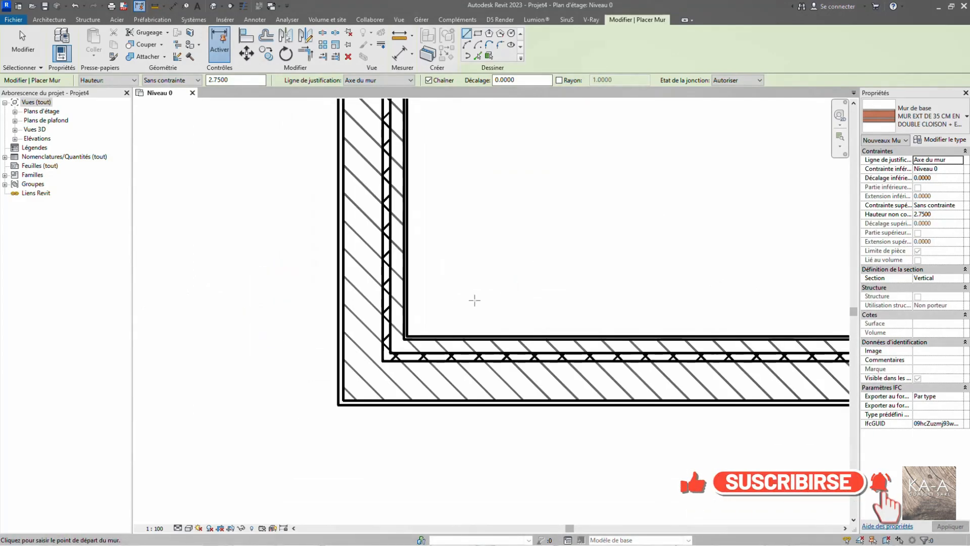
{"action": "middle_click_drag", "start_coordinate": [479, 305], "coordinate": [420, 258]}
{"action": "scroll", "coordinate": [458, 263], "scroll_direction": "down", "scroll_amount": 2}
{"action": "right_click", "coordinate": [448, 218]}
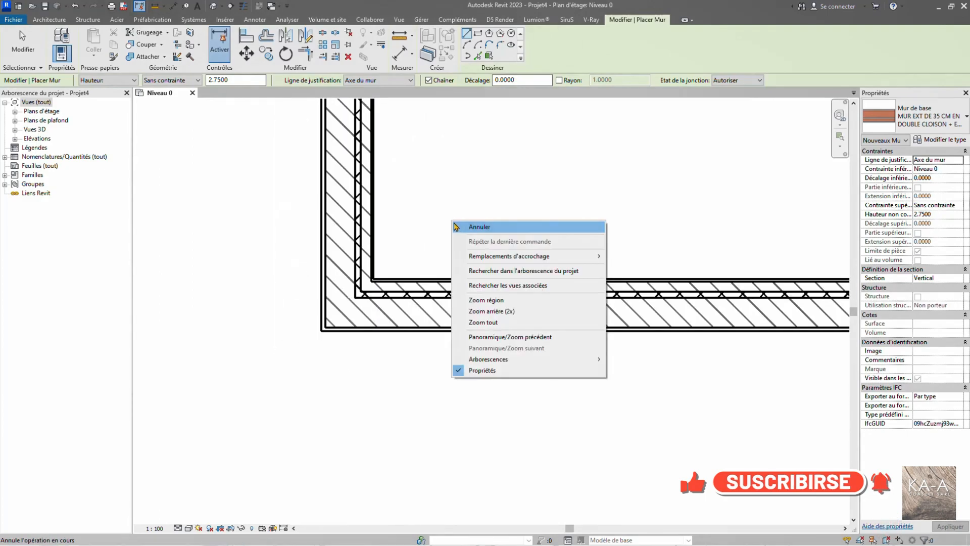
{"action": "left_click", "coordinate": [463, 226]}
{"action": "middle_click_drag", "start_coordinate": [459, 264], "coordinate": [455, 295]}
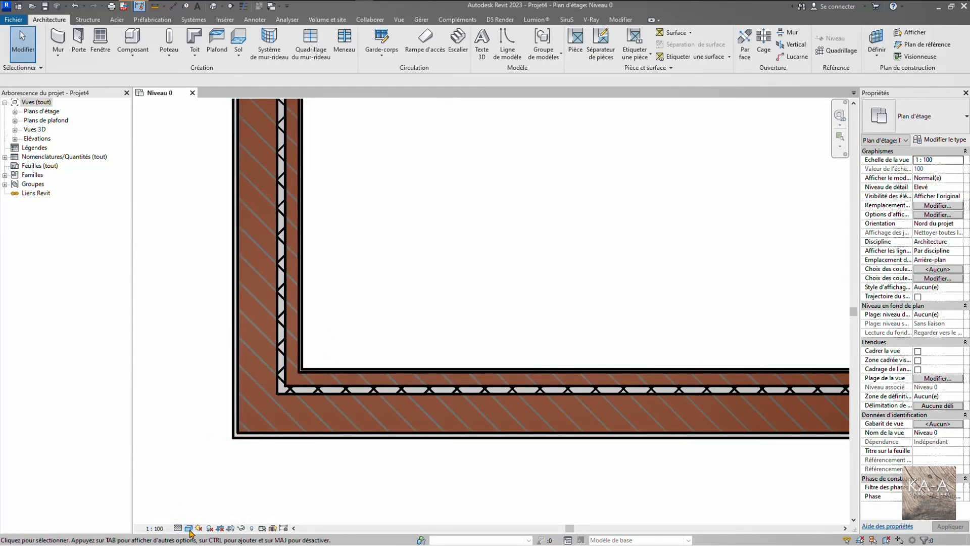
- Set the visual style of the Niveau 0 plan to Ligne cachée and look at the available detail levels
{"action": "left_click", "coordinate": [189, 529]}
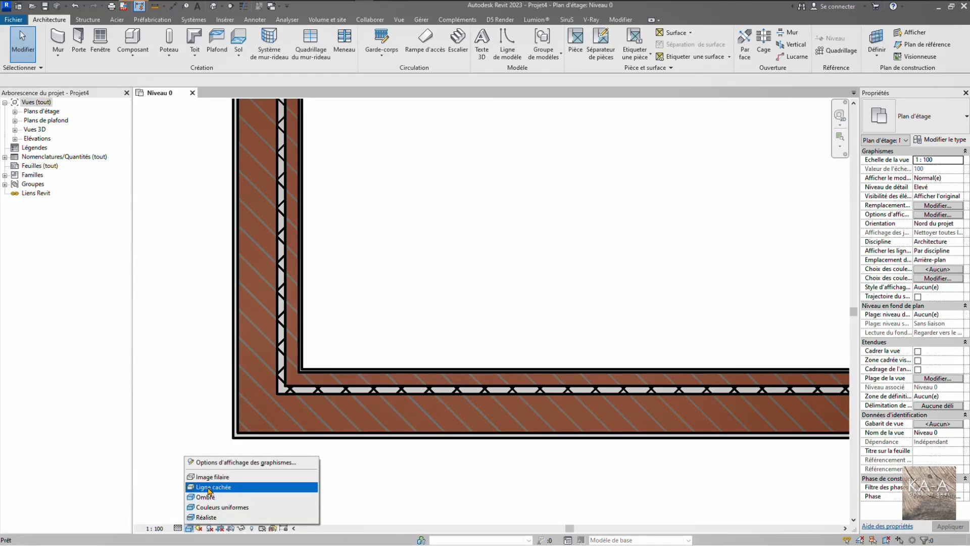
{"action": "left_click", "coordinate": [209, 488]}
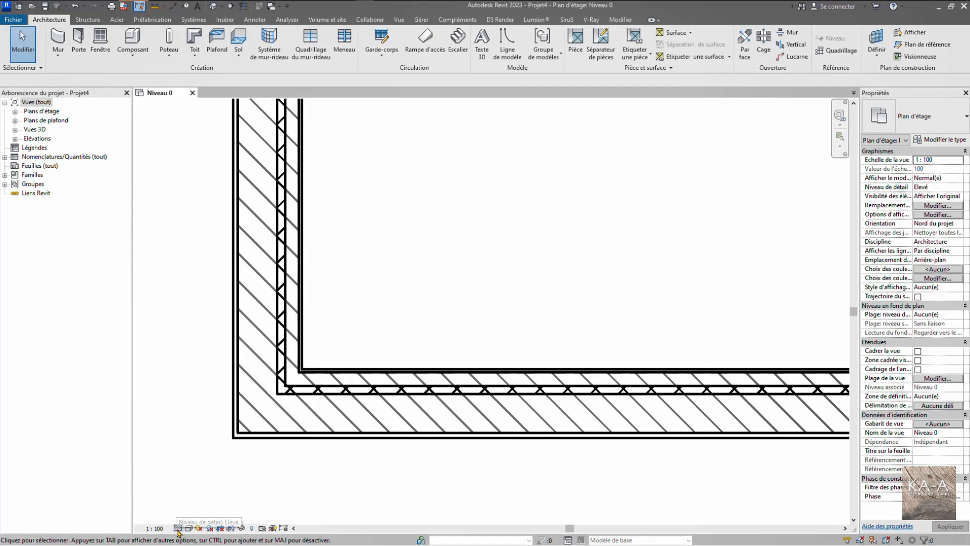
{"action": "left_click", "coordinate": [178, 528]}
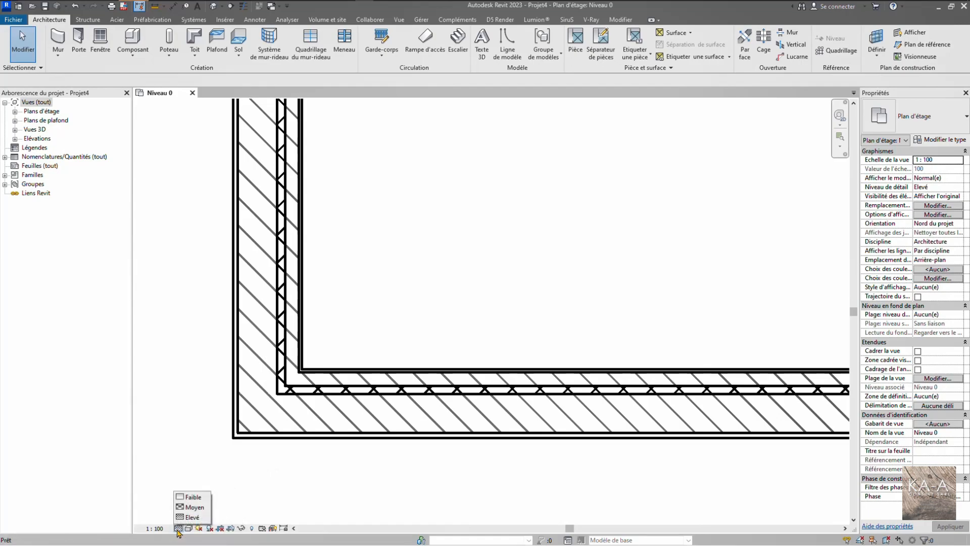
{"action": "left_click", "coordinate": [162, 464]}
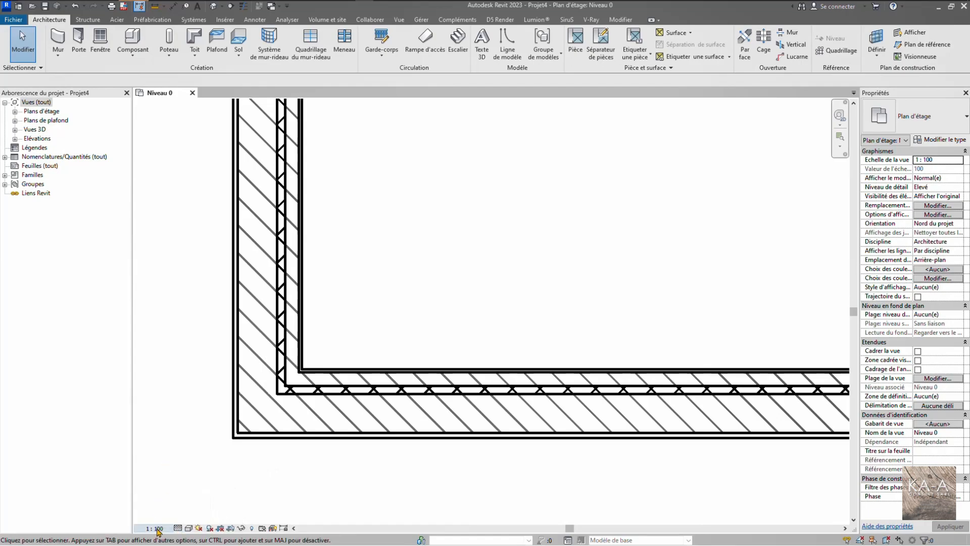
- Set the Niveau 0 plan to scale 1:200 with the Faible detail level and view the wall corner
{"action": "left_click", "coordinate": [155, 529]}
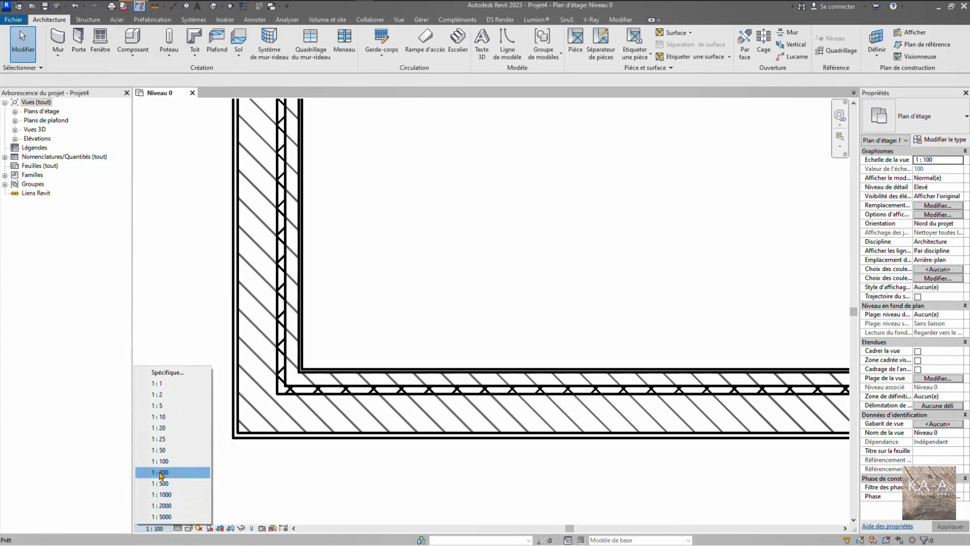
{"action": "left_click", "coordinate": [161, 472]}
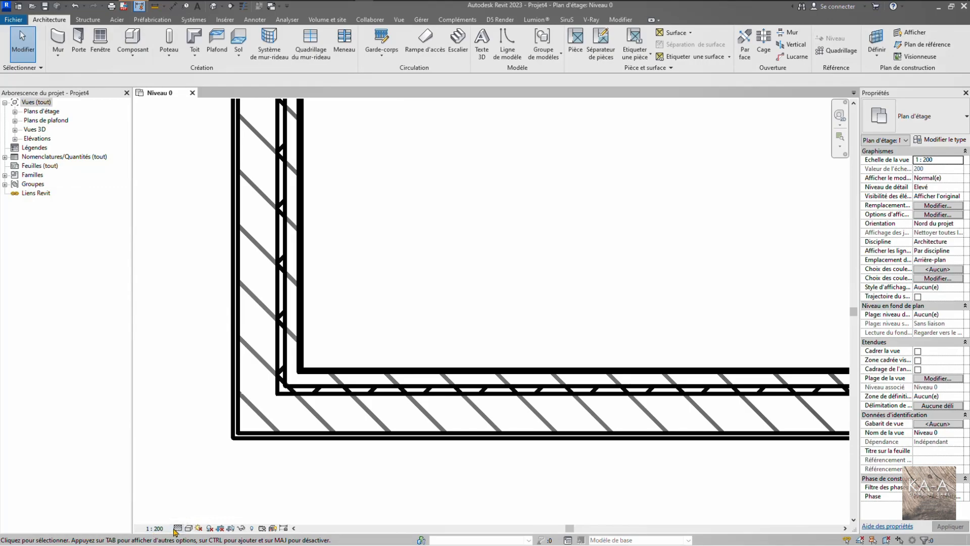
{"action": "left_click", "coordinate": [177, 529]}
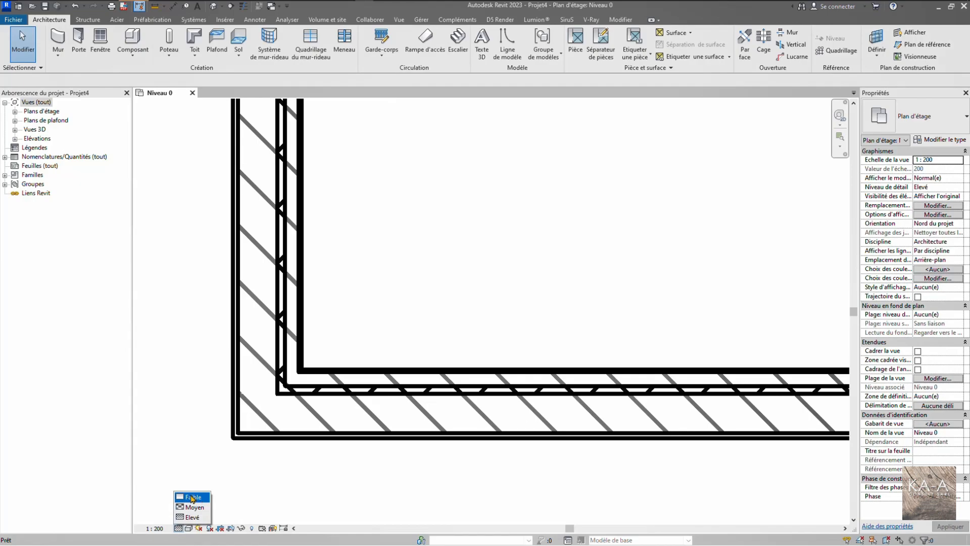
{"action": "left_click", "coordinate": [192, 499]}
{"action": "middle_click_drag", "start_coordinate": [234, 448], "coordinate": [269, 388]}
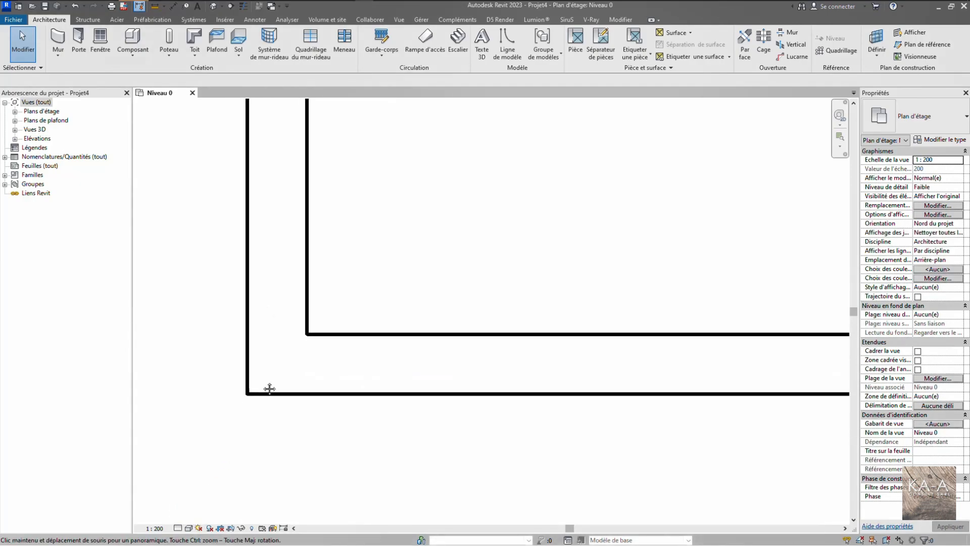
{"action": "middle_click_drag", "start_coordinate": [342, 406], "coordinate": [352, 420]}
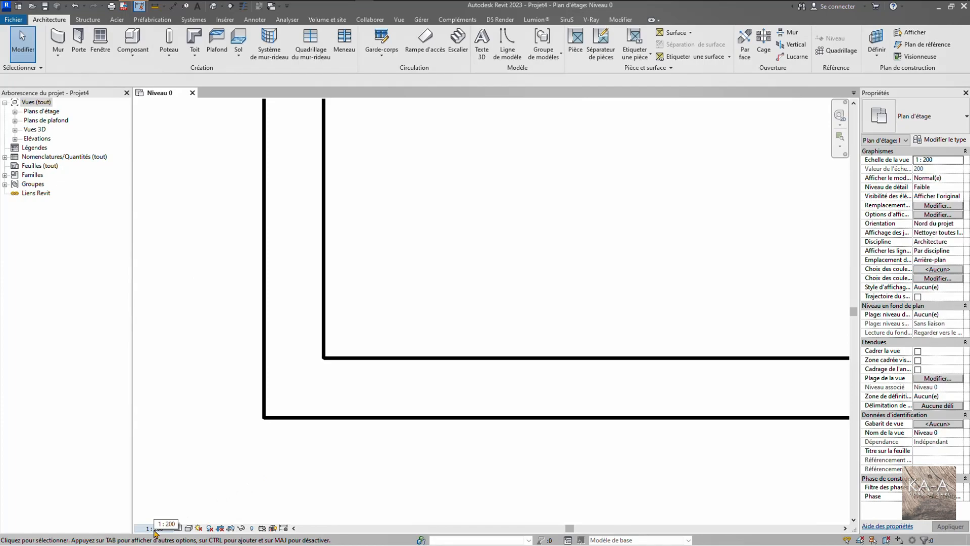
- Set the plan's scale to 1:100 and its detail level to Moyen
{"action": "left_click", "coordinate": [154, 530]}
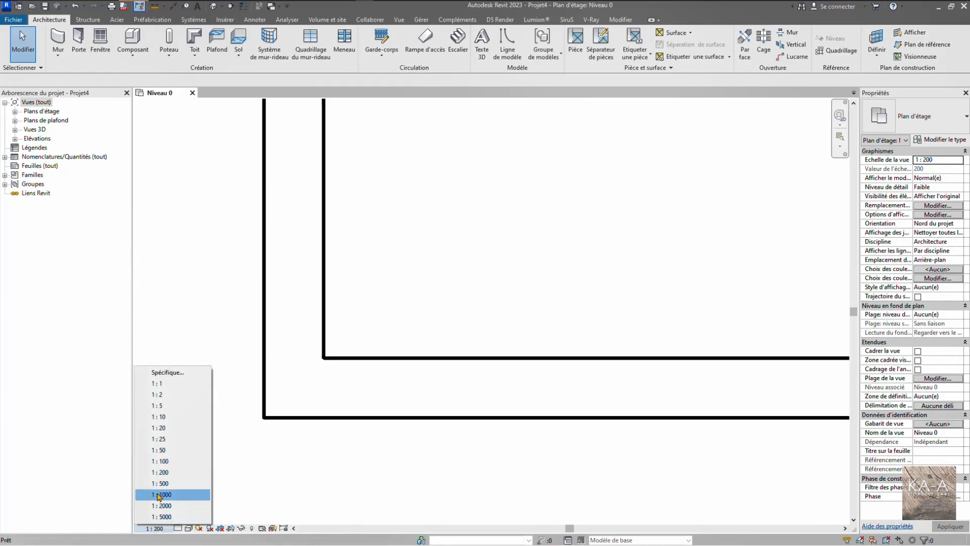
{"action": "left_click", "coordinate": [163, 461]}
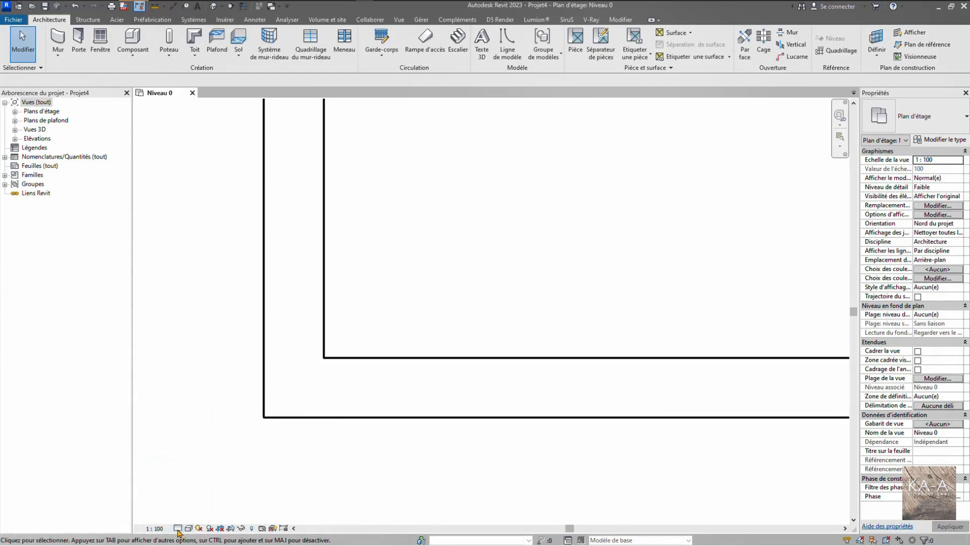
{"action": "left_click", "coordinate": [178, 528]}
{"action": "left_click", "coordinate": [190, 507]}
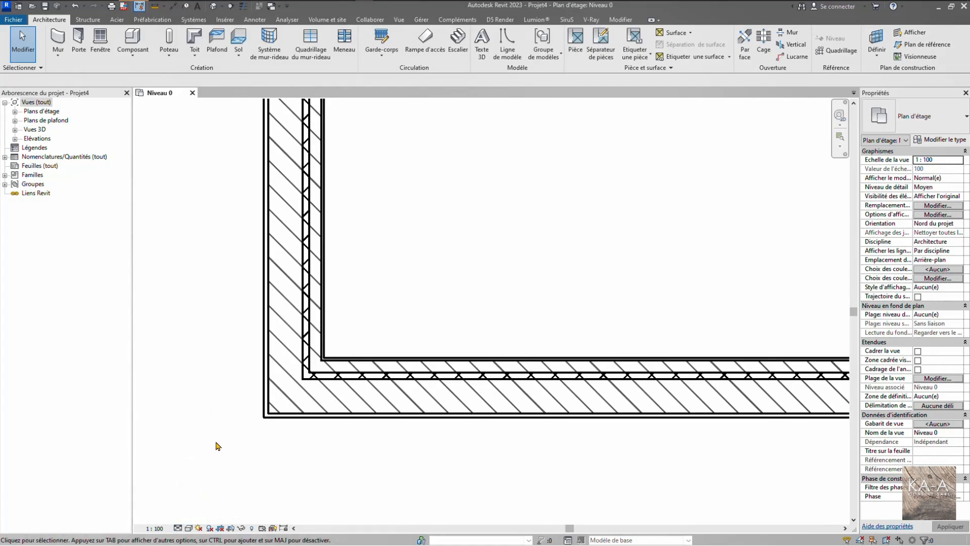
- Switch the plan back to scale 1:200 and the Faible detail level
{"action": "left_click", "coordinate": [154, 528]}
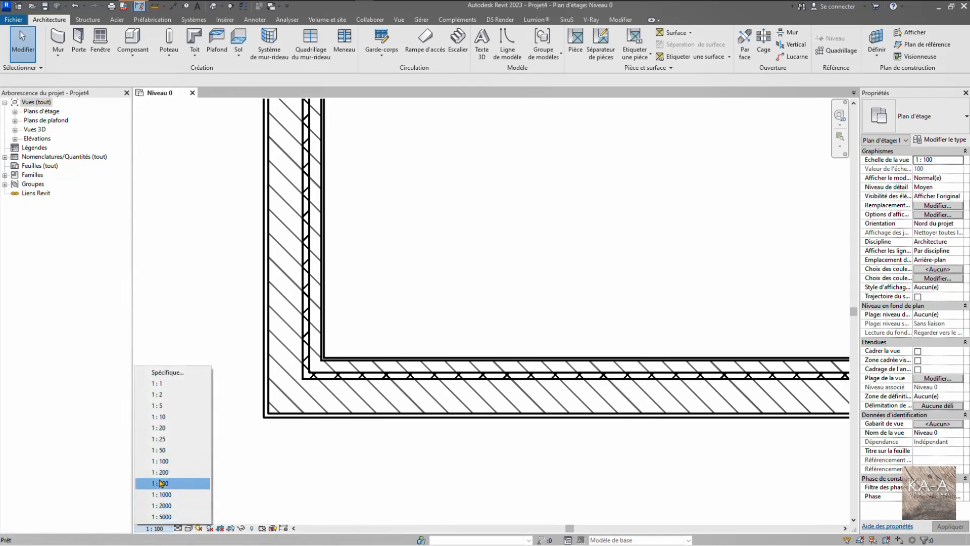
{"action": "left_click", "coordinate": [161, 472]}
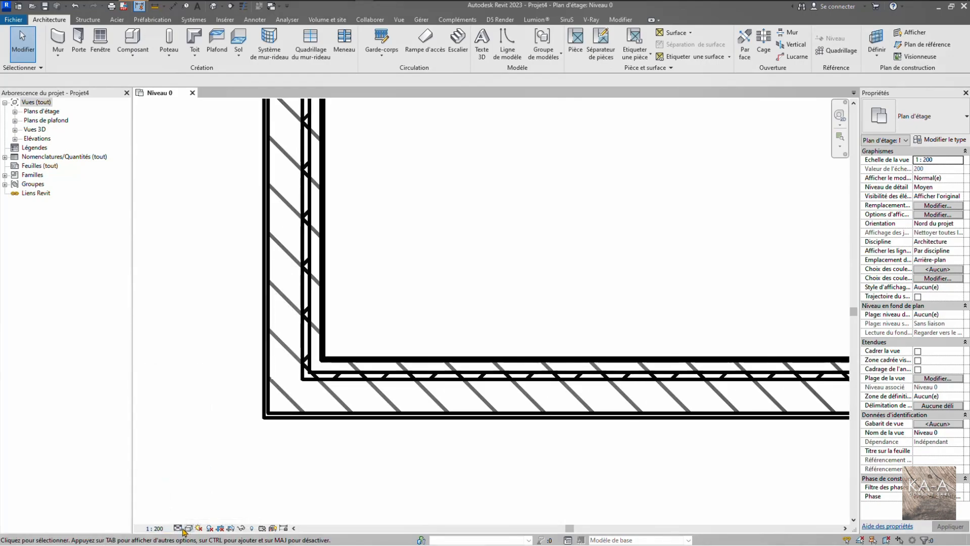
{"action": "left_click", "coordinate": [178, 528]}
{"action": "left_click", "coordinate": [186, 498]}
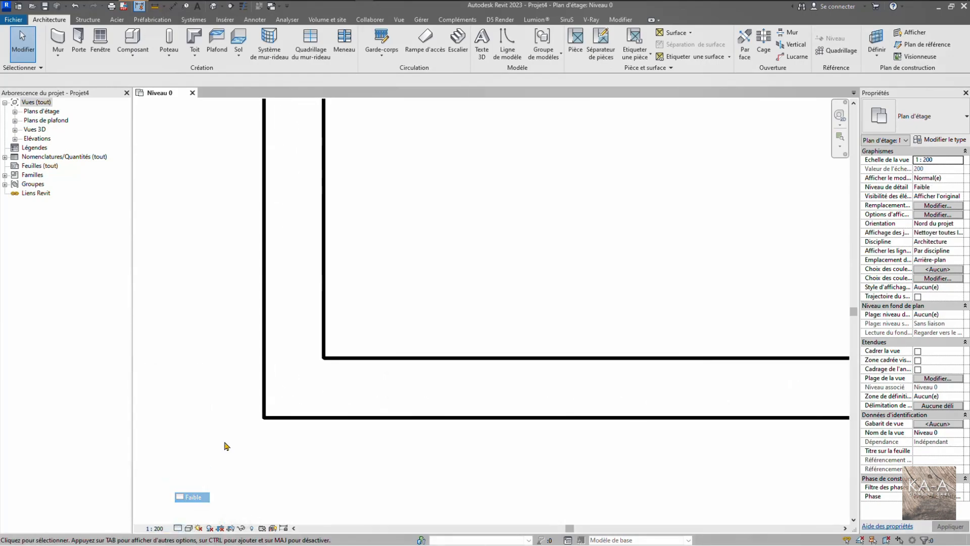
- Assign the Maçonnerie - Brique drafting pattern as the coarse-detail fill in the vertical wall's type properties
{"action": "left_click", "coordinate": [324, 324]}
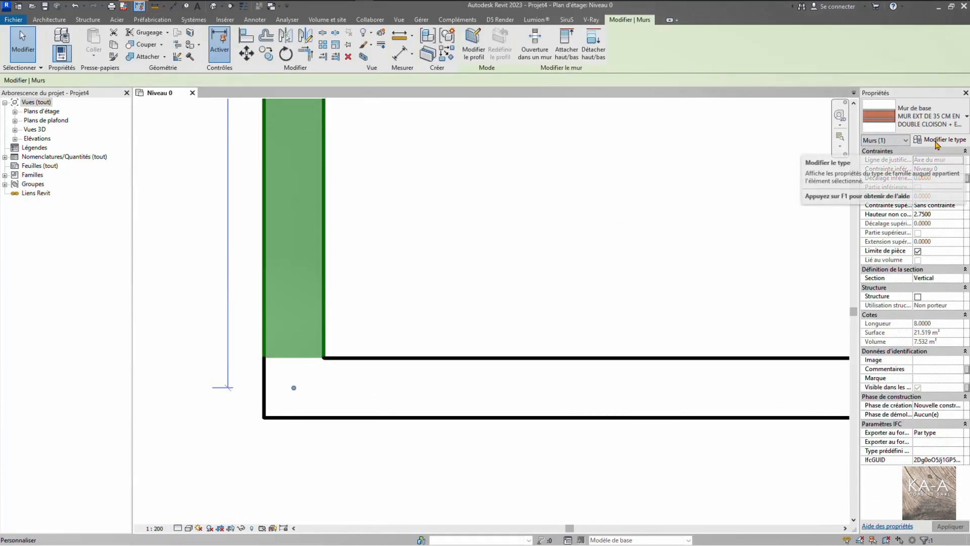
{"action": "left_click", "coordinate": [936, 145]}
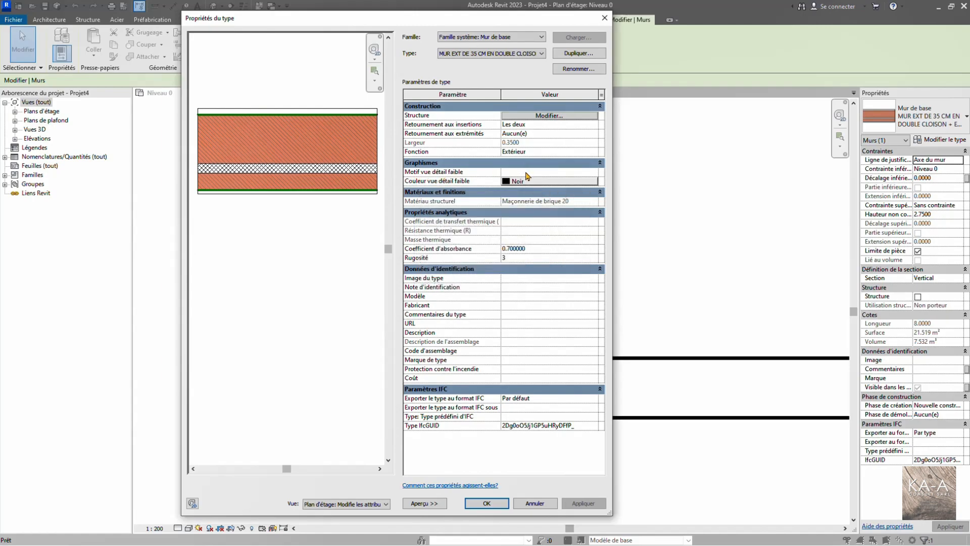
{"action": "left_click", "coordinate": [594, 172]}
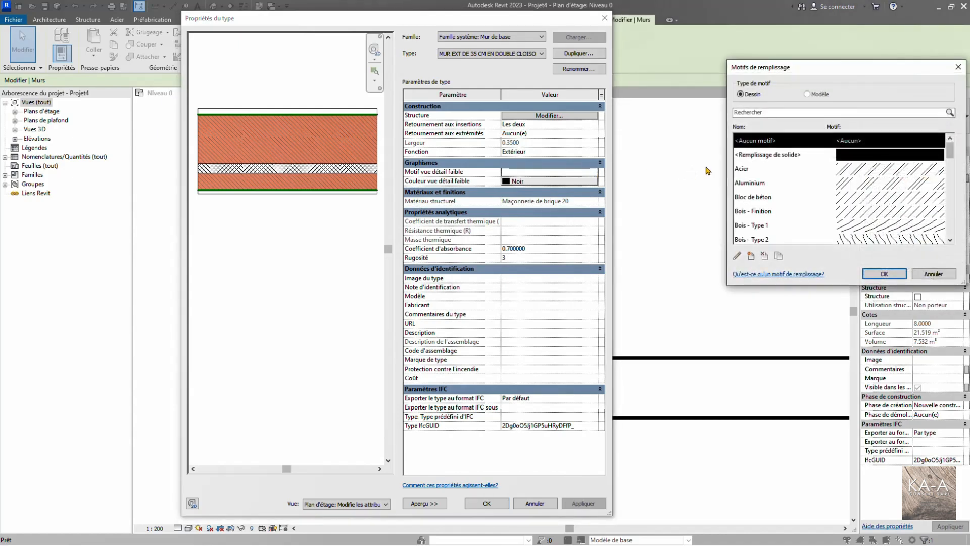
{"action": "left_click_drag", "start_coordinate": [951, 160], "coordinate": [951, 191]}
{"action": "left_click_drag", "start_coordinate": [955, 203], "coordinate": [958, 215]}
{"action": "left_click", "coordinate": [892, 186]}
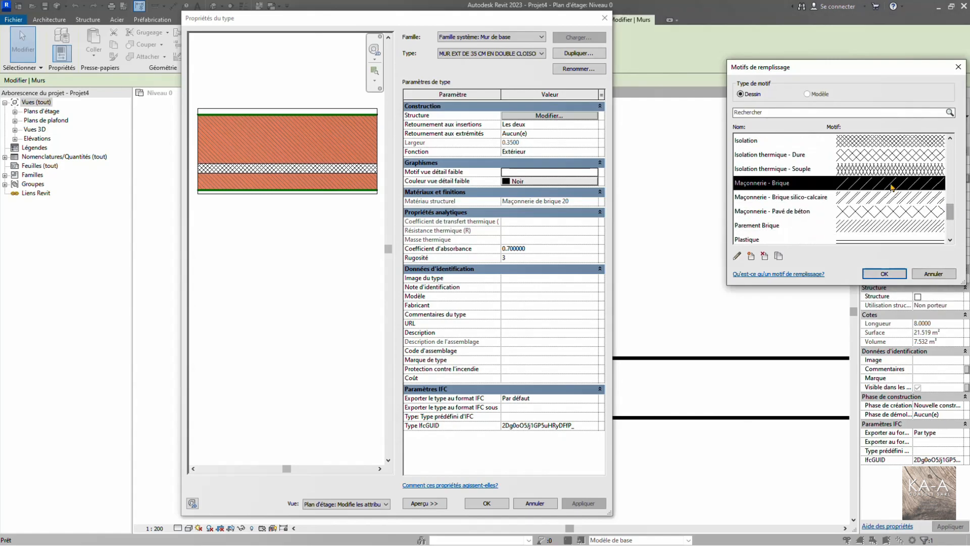
{"action": "left_click", "coordinate": [873, 275]}
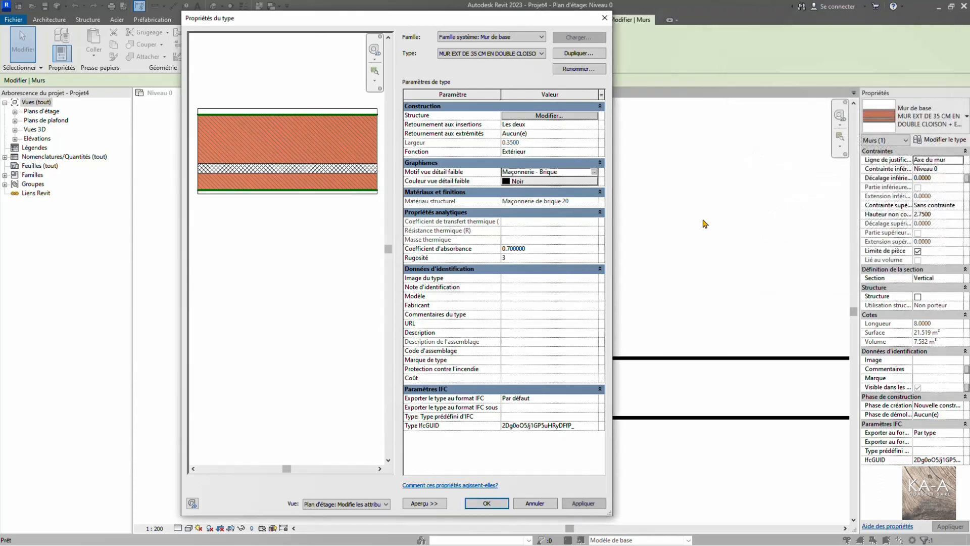
- Set the wall type's coarse-detail fill color to gray RVB 120-120-120, confirm the type properties and deselect the wall
{"action": "left_click", "coordinate": [525, 185]}
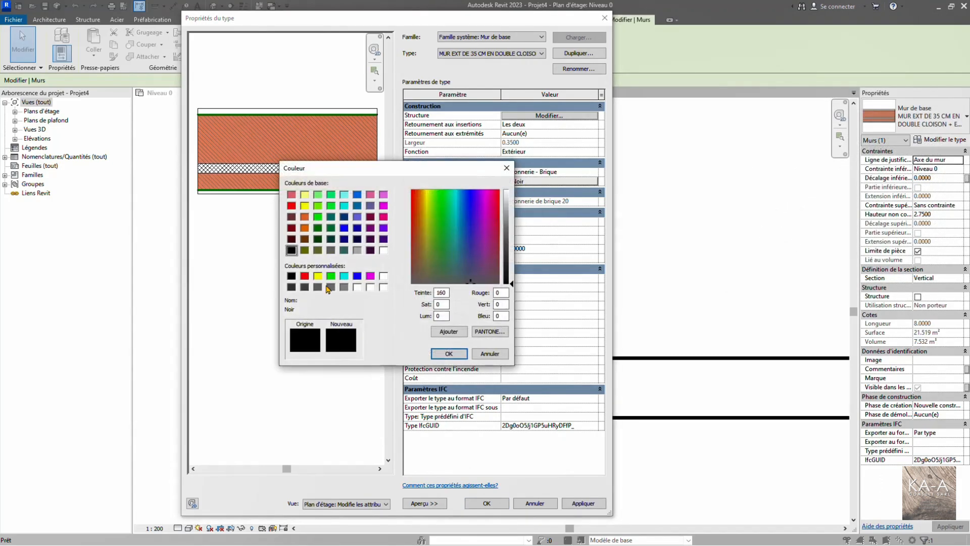
{"action": "left_click", "coordinate": [317, 287]}
{"action": "left_click", "coordinate": [454, 352]}
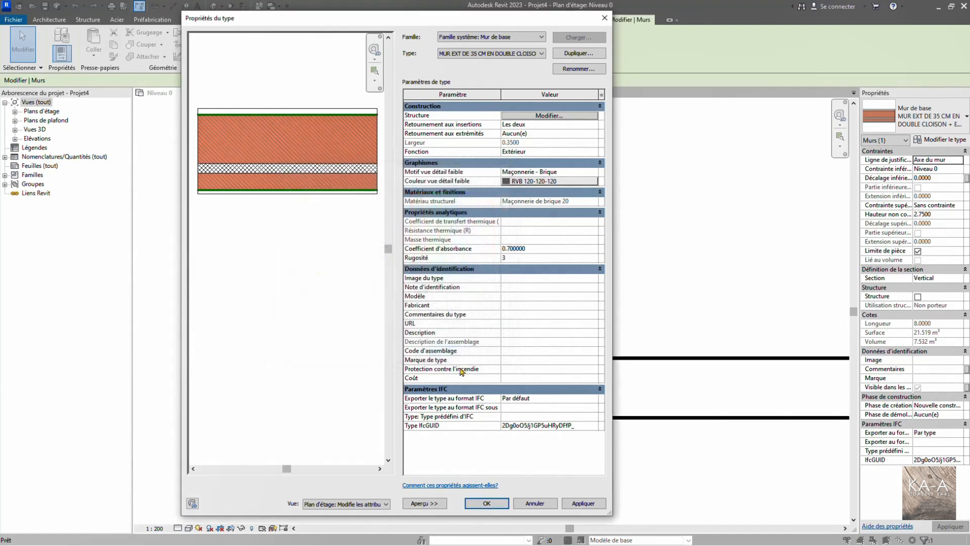
{"action": "left_click", "coordinate": [483, 504]}
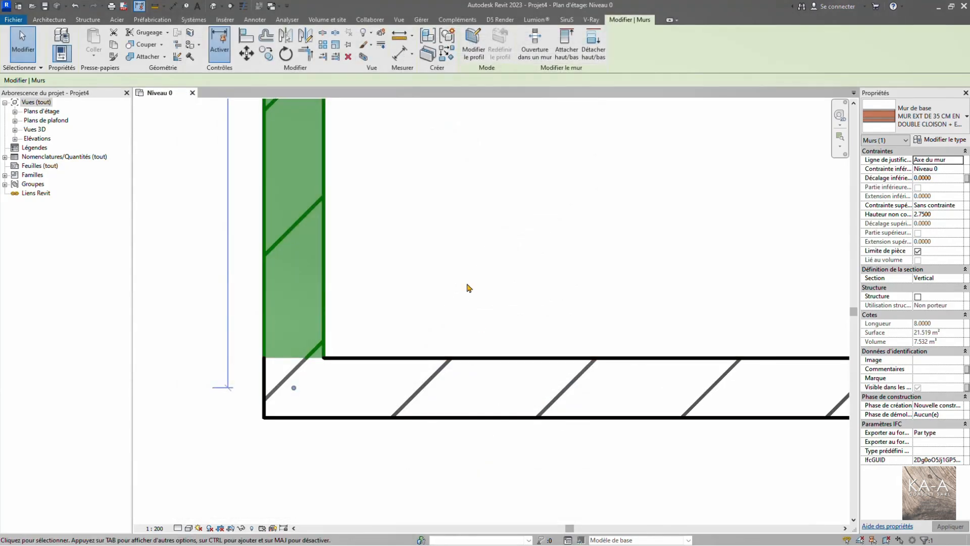
{"action": "left_click", "coordinate": [465, 286]}
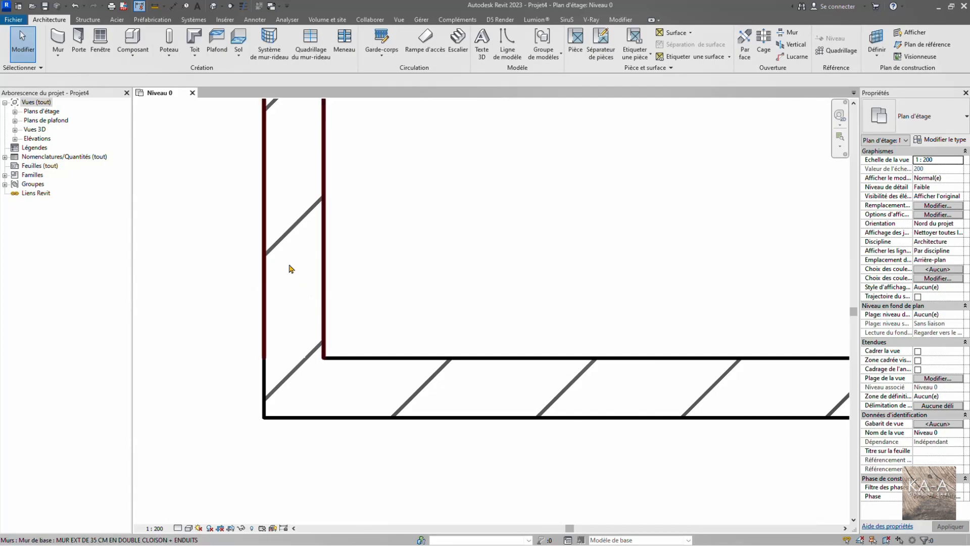
- Set the plan to scale 1:100 with the Moyen detail level and examine the layers at the wall corner
{"action": "scroll", "coordinate": [662, 393], "scroll_direction": "down", "scroll_amount": 1}
{"action": "scroll", "coordinate": [479, 391], "scroll_direction": "down", "scroll_amount": 1}
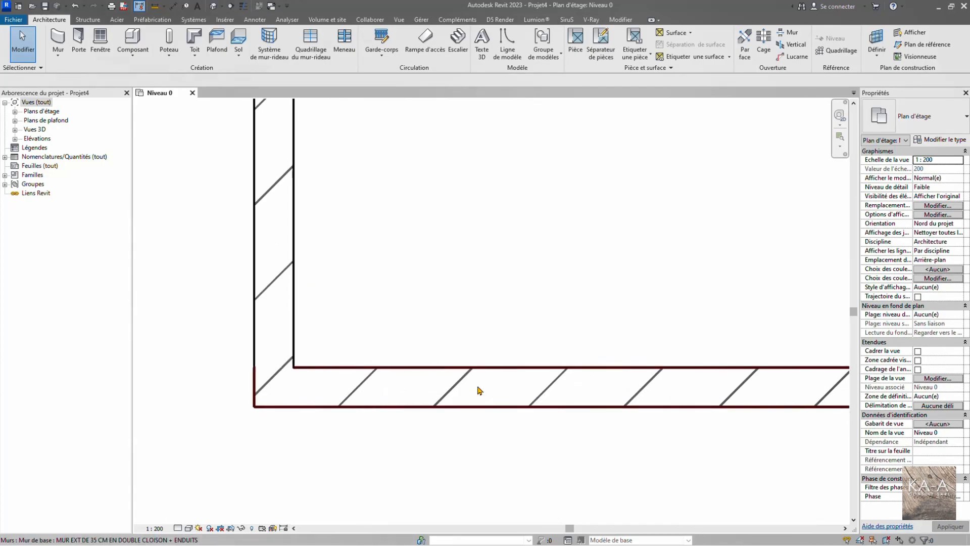
{"action": "left_click", "coordinate": [154, 528]}
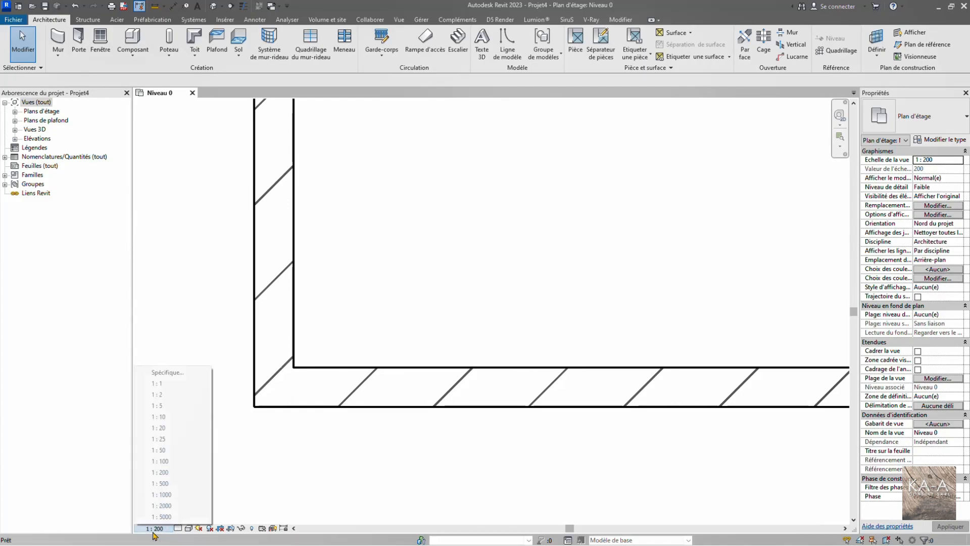
{"action": "left_click", "coordinate": [161, 461]}
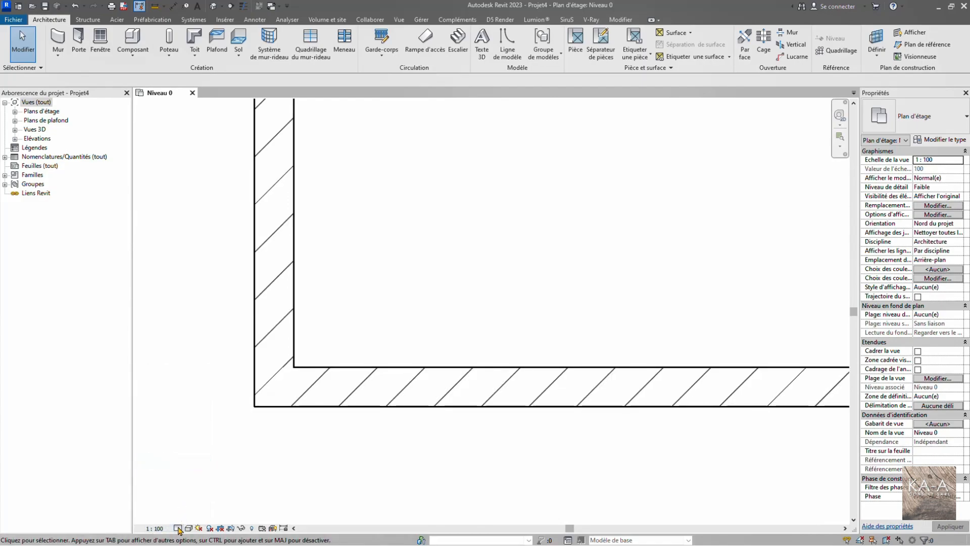
{"action": "left_click", "coordinate": [177, 528]}
{"action": "left_click", "coordinate": [193, 506]}
{"action": "scroll", "coordinate": [297, 370], "scroll_direction": "up", "scroll_amount": 4}
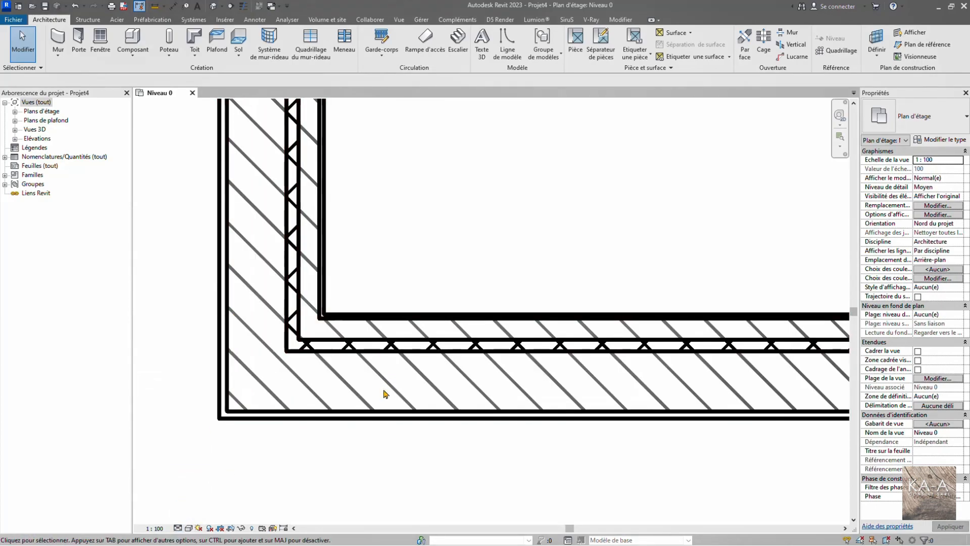
{"action": "scroll", "coordinate": [314, 370], "scroll_direction": "down", "scroll_amount": 1}
{"action": "middle_click_drag", "start_coordinate": [344, 391], "coordinate": [445, 415]}
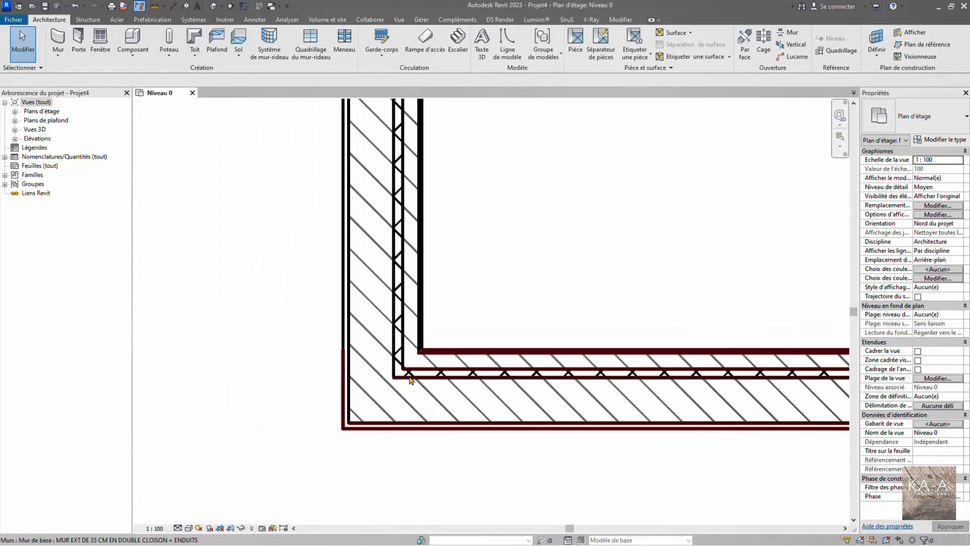
{"action": "middle_click_drag", "start_coordinate": [372, 368], "coordinate": [335, 387]}
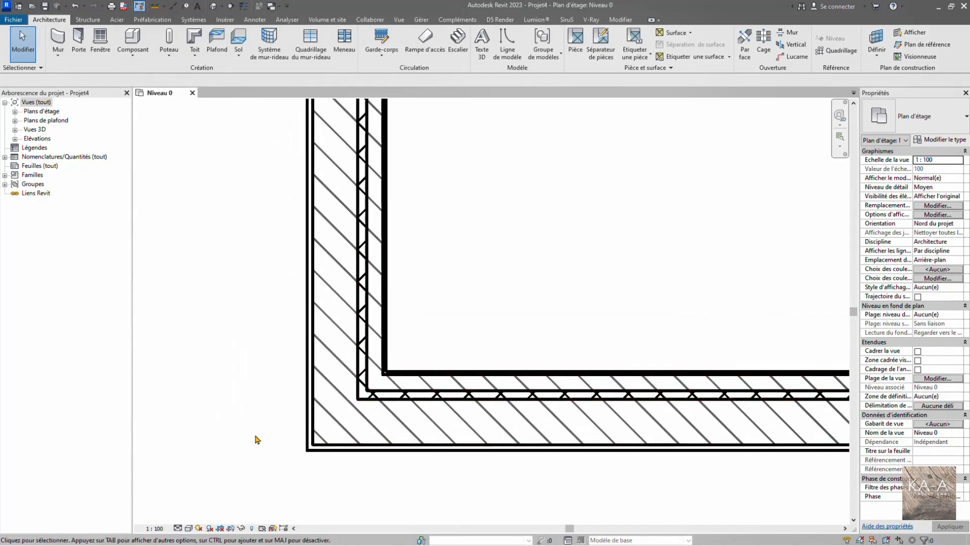
{"action": "scroll", "coordinate": [433, 392], "scroll_direction": "down", "scroll_amount": 1}
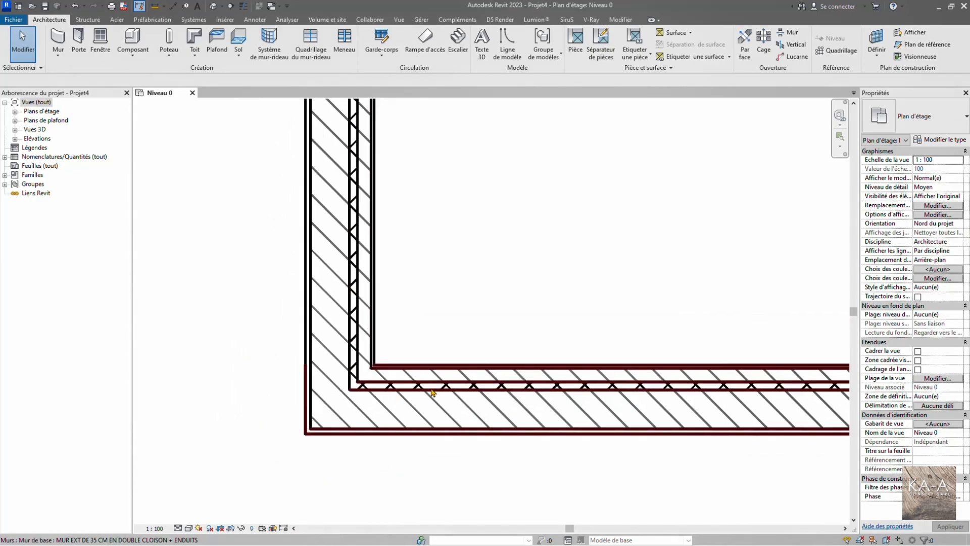
- Open a 3D view with a section box around the two selected walls, and deselect them
{"action": "left_click", "coordinate": [485, 370]}
{"action": "left_click", "coordinate": [365, 308], "text": "ctrl"}
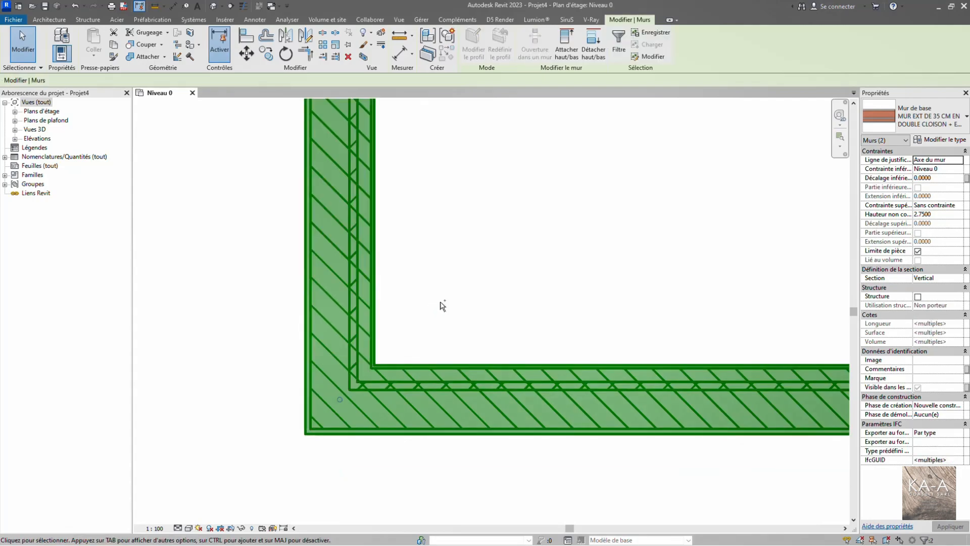
{"action": "key", "text": "3"}
{"action": "key", "text": "d"}
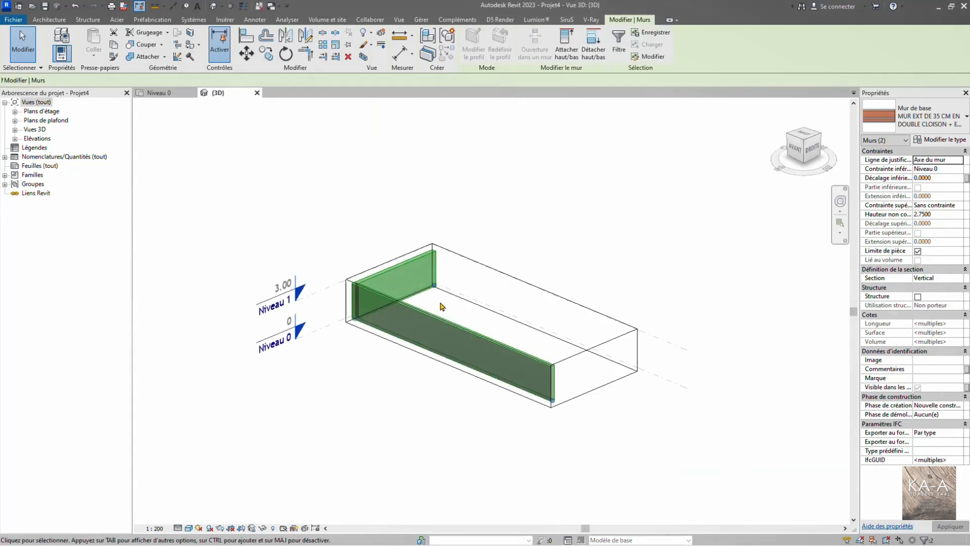
{"action": "scroll", "coordinate": [412, 312], "scroll_direction": "up", "scroll_amount": 3}
{"action": "key", "text": "Escape"}
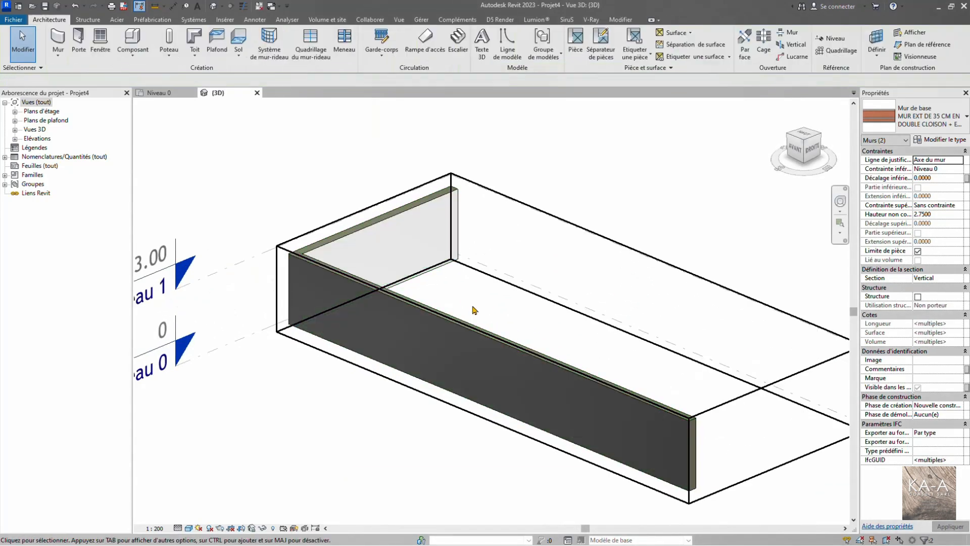
- Shrink the section box in the 3D view so it cuts through the end of the long wall, and deselect it
{"action": "left_click", "coordinate": [711, 415]}
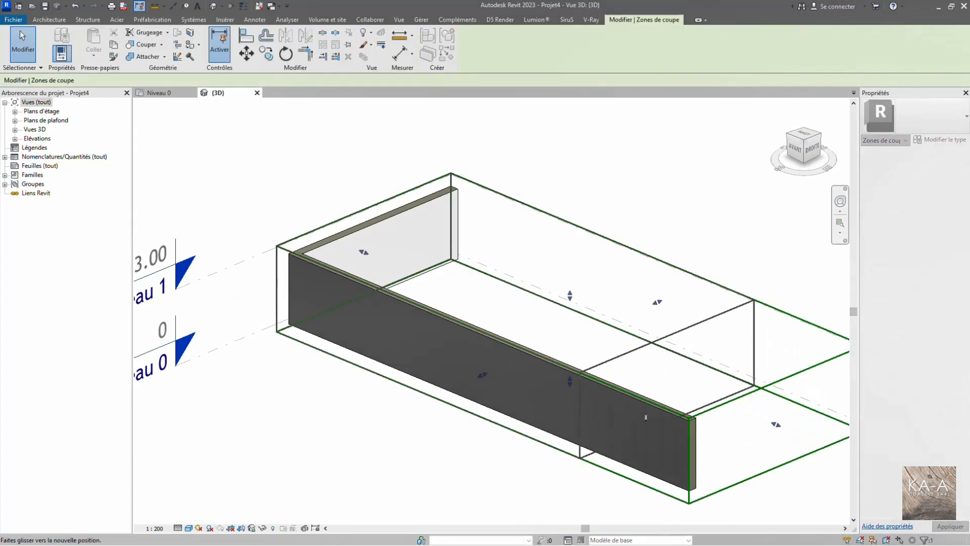
{"action": "scroll", "coordinate": [543, 390], "scroll_direction": "up", "scroll_amount": 5}
{"action": "scroll", "coordinate": [499, 329], "scroll_direction": "up", "scroll_amount": 1}
{"action": "middle_click_drag", "start_coordinate": [498, 330], "coordinate": [611, 335]}
{"action": "middle_click_drag", "start_coordinate": [488, 382], "coordinate": [453, 364], "text": "shift"}
{"action": "middle_click_drag", "start_coordinate": [454, 364], "coordinate": [496, 210]}
{"action": "scroll", "coordinate": [581, 275], "scroll_direction": "up", "scroll_amount": 3}
{"action": "scroll", "coordinate": [585, 279], "scroll_direction": "down", "scroll_amount": 2}
{"action": "scroll", "coordinate": [513, 287], "scroll_direction": "down", "scroll_amount": 2}
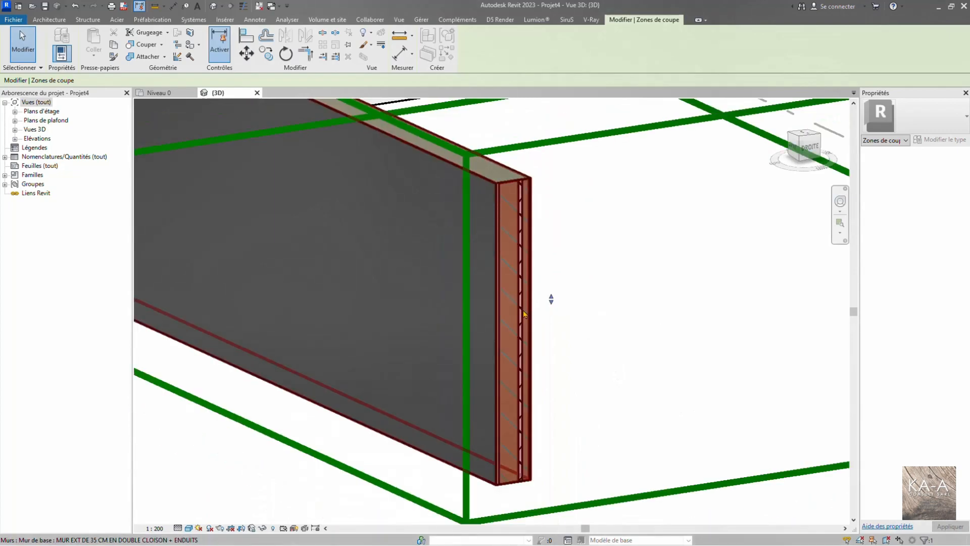
{"action": "left_click", "coordinate": [609, 346]}
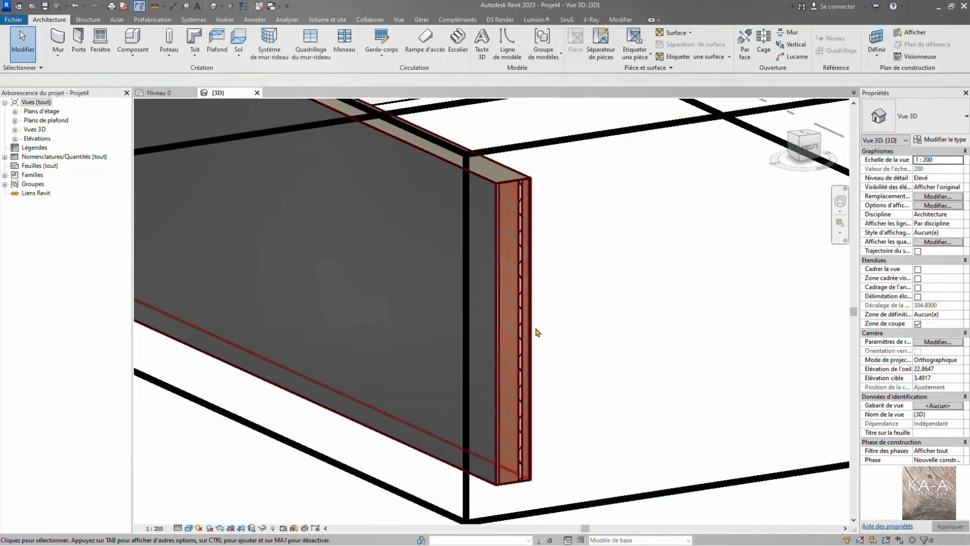
- Switch the 3D view to the Faible detail level to check the coarse fill on the long wall's cut end
{"action": "scroll", "coordinate": [497, 211], "scroll_direction": "up", "scroll_amount": 2}
{"action": "middle_click_drag", "start_coordinate": [506, 216], "coordinate": [489, 133]}
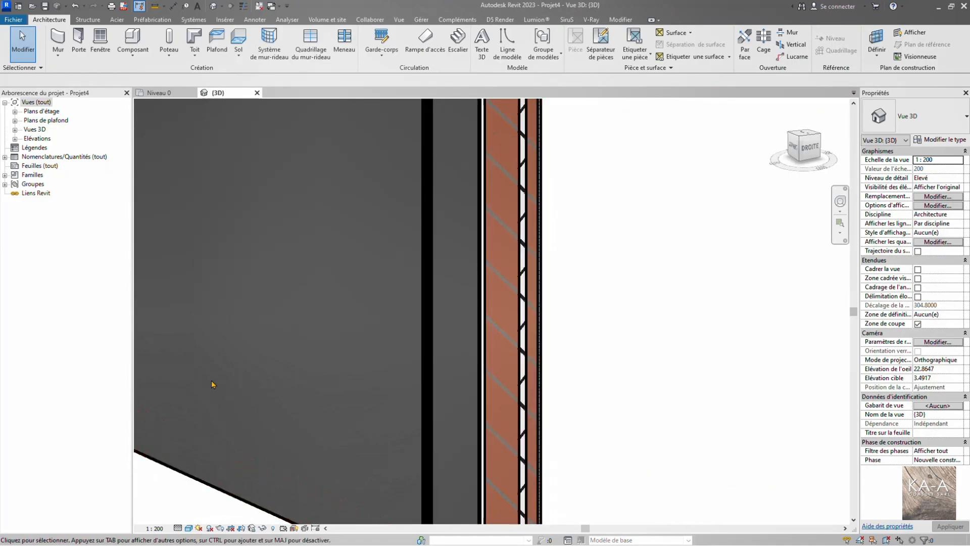
{"action": "left_click", "coordinate": [155, 528]}
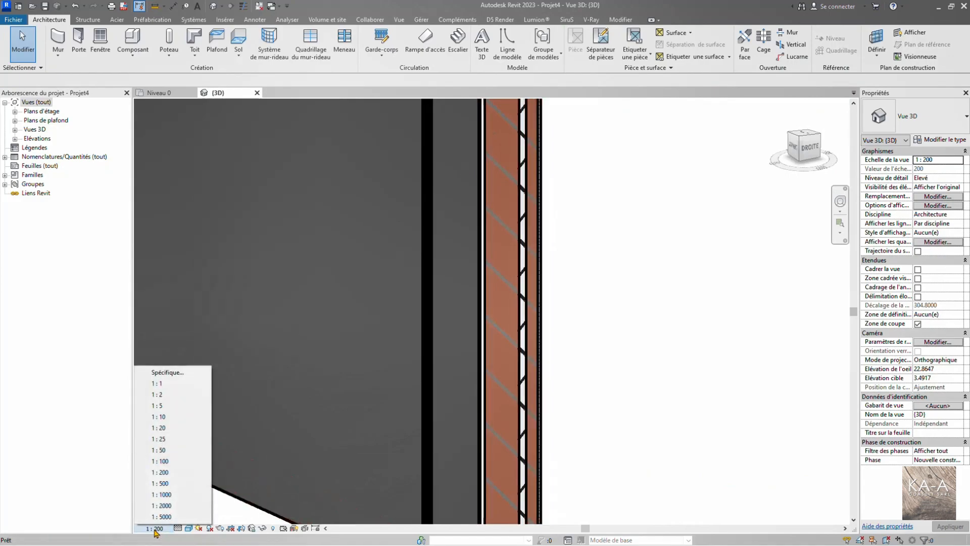
{"action": "left_click", "coordinate": [156, 530]}
{"action": "left_click", "coordinate": [156, 530]}
{"action": "left_click", "coordinate": [177, 529]}
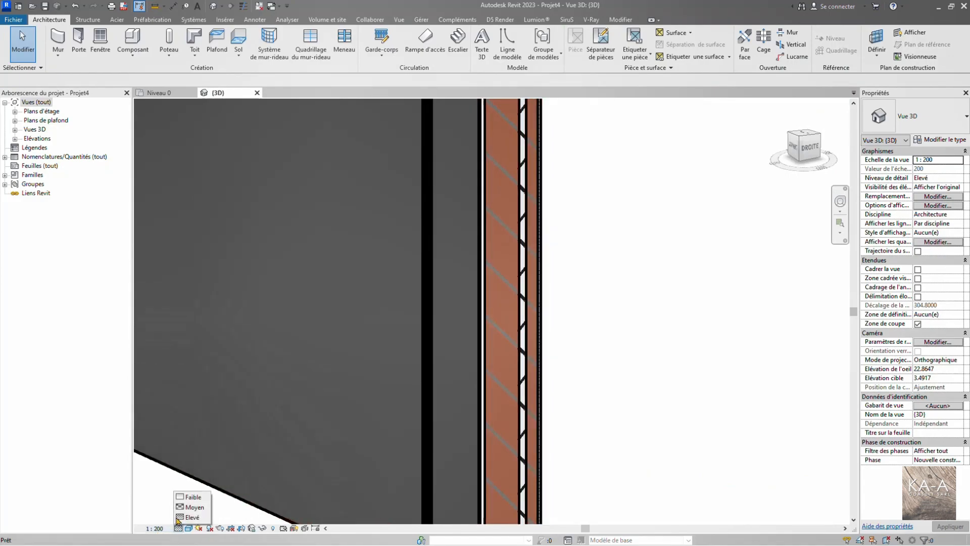
{"action": "left_click", "coordinate": [190, 498]}
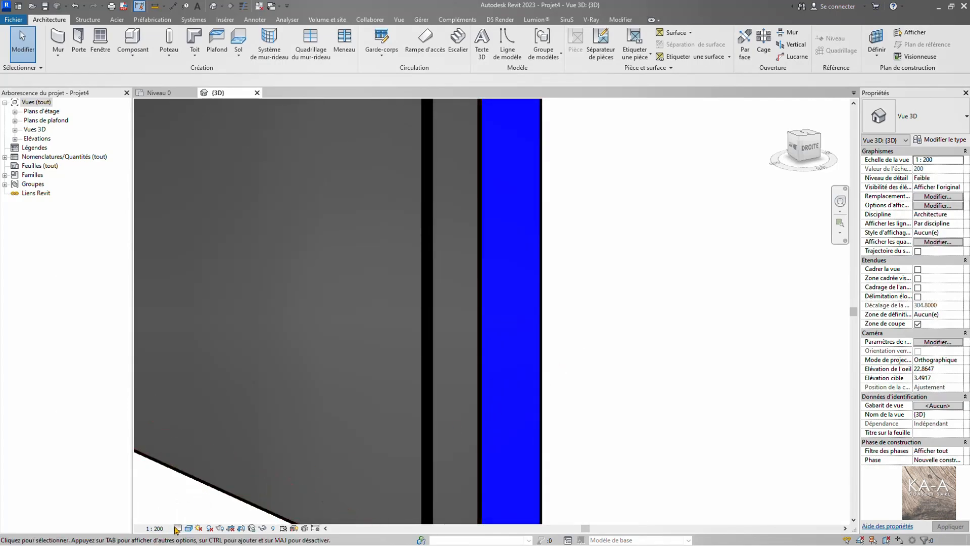
{"action": "scroll", "coordinate": [523, 361], "scroll_direction": "down", "scroll_amount": 4}
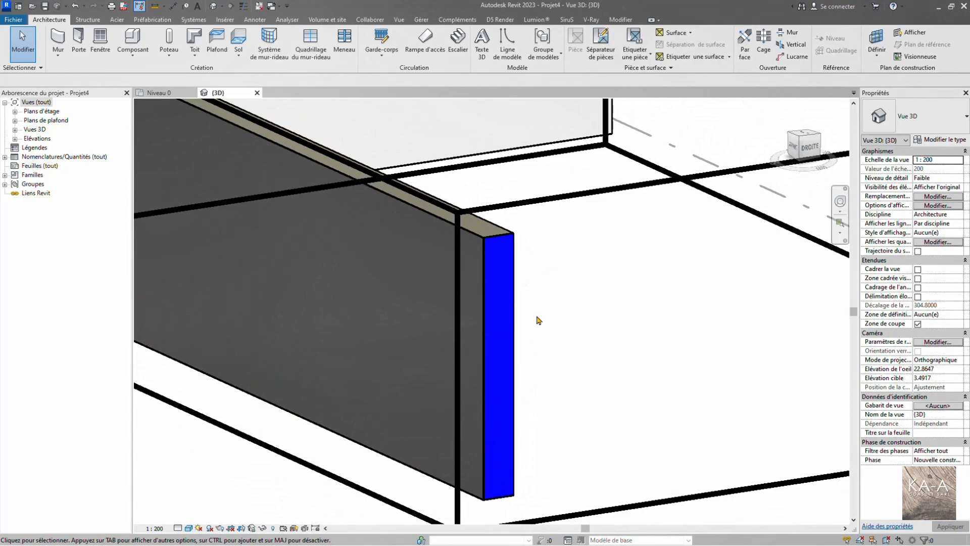
- Set the 3D view to the Moyen detail level with scale 1:100
{"action": "left_click", "coordinate": [177, 528]}
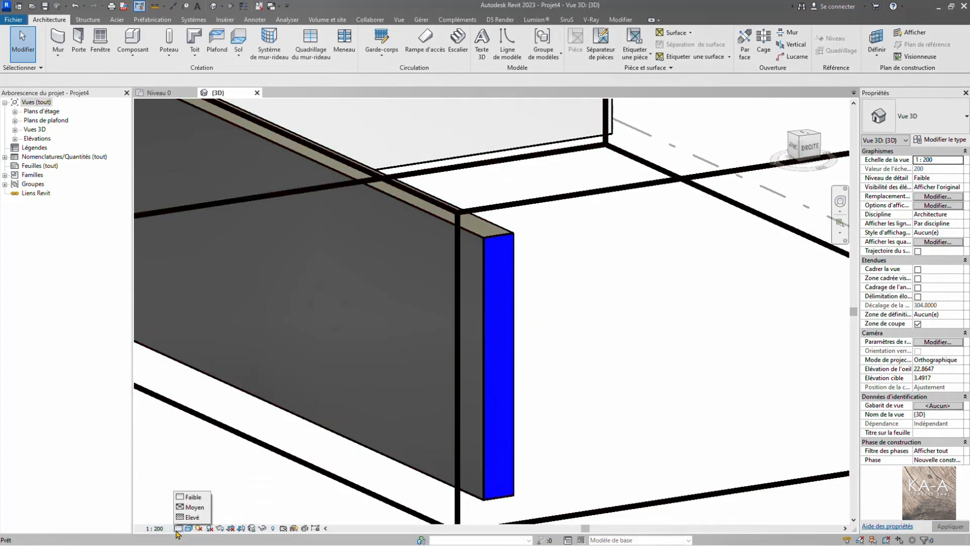
{"action": "left_click", "coordinate": [192, 507]}
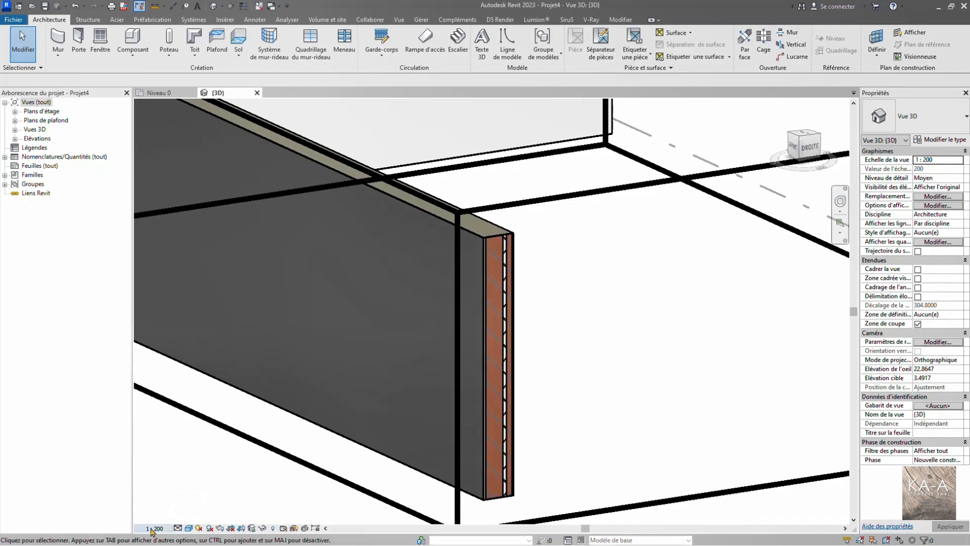
{"action": "left_click", "coordinate": [156, 528]}
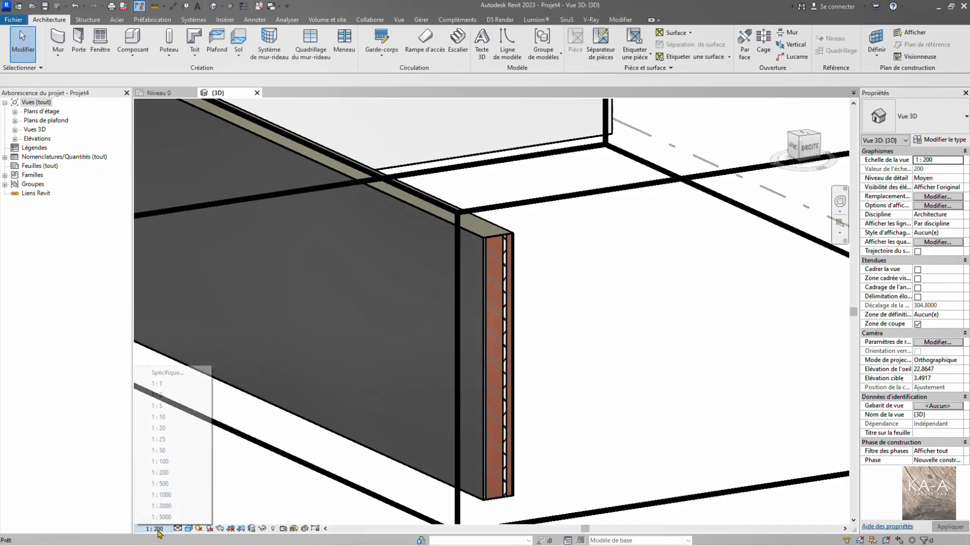
{"action": "left_click", "coordinate": [166, 461]}
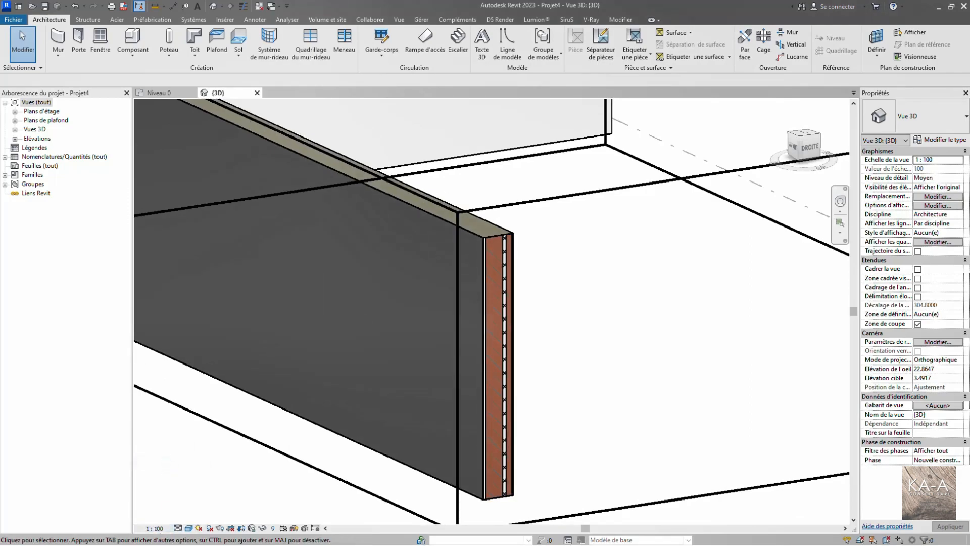
- Set the 3D view's scale to 1:50 and examine the layer hatching at the wall's cut end
{"action": "left_click", "coordinate": [154, 528]}
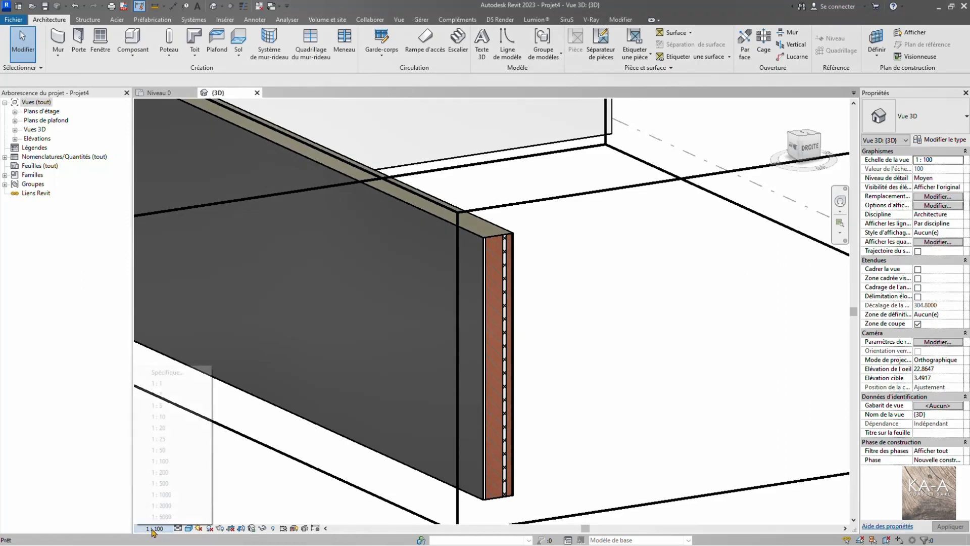
{"action": "left_click", "coordinate": [167, 451]}
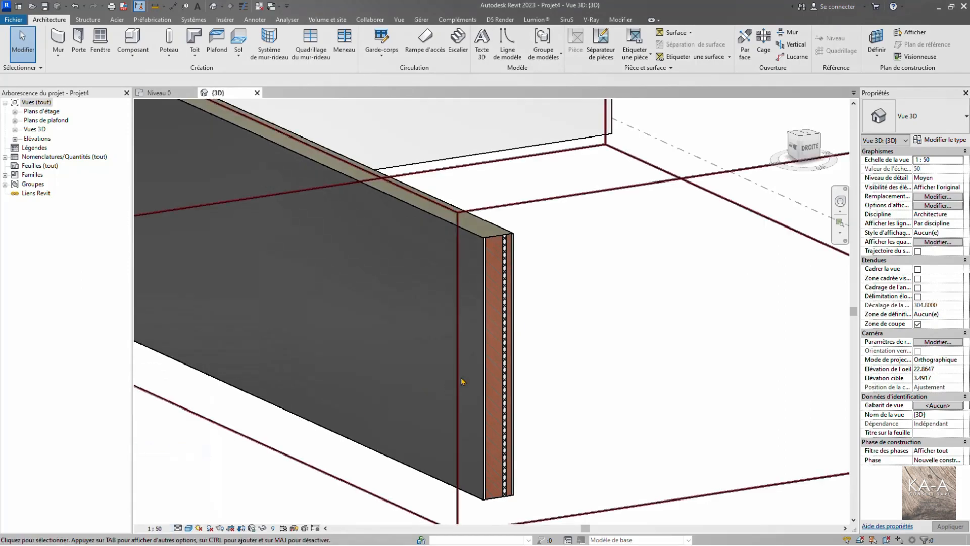
{"action": "scroll", "coordinate": [516, 244], "scroll_direction": "up", "scroll_amount": 5}
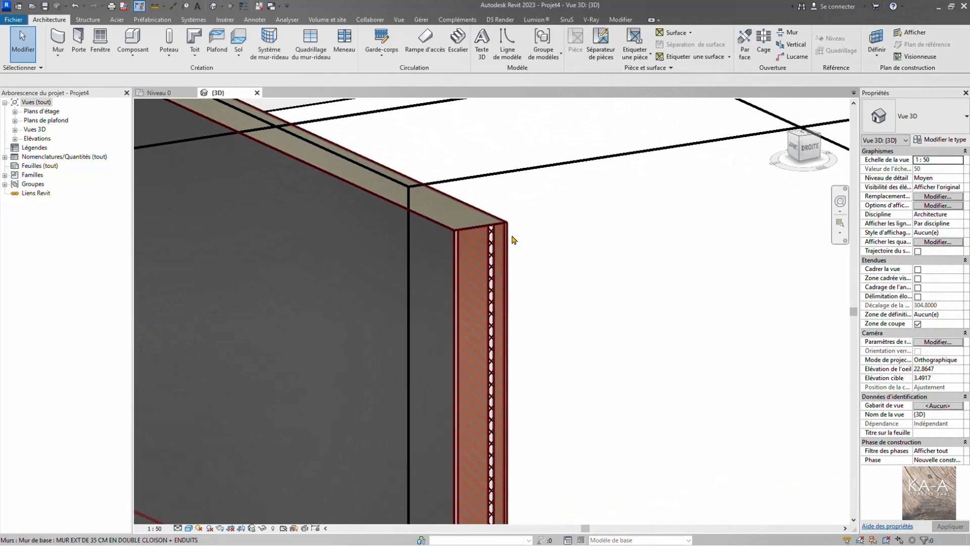
{"action": "scroll", "coordinate": [476, 230], "scroll_direction": "up", "scroll_amount": 4}
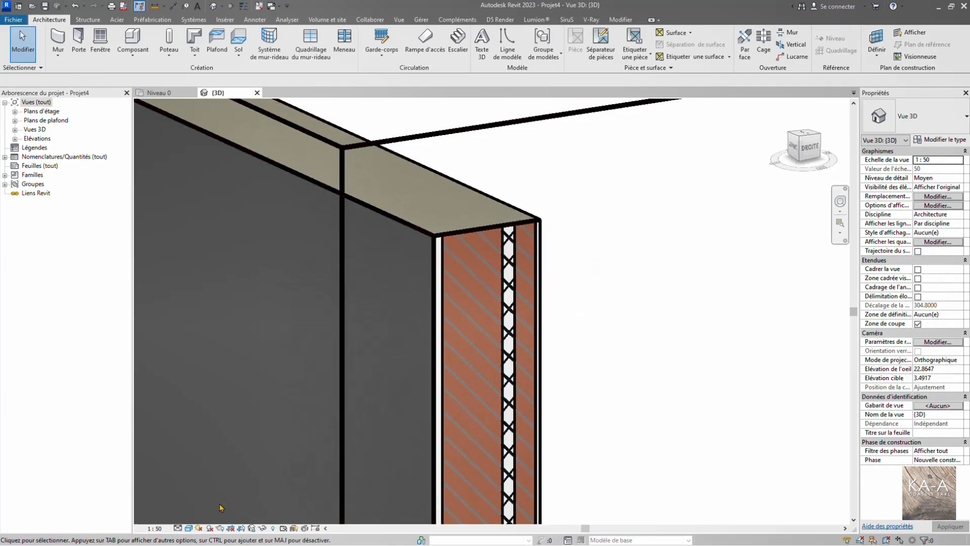
- Try the Ligne cachée visual style on the 3D view, and return it to Ombré
{"action": "left_click", "coordinate": [189, 528]}
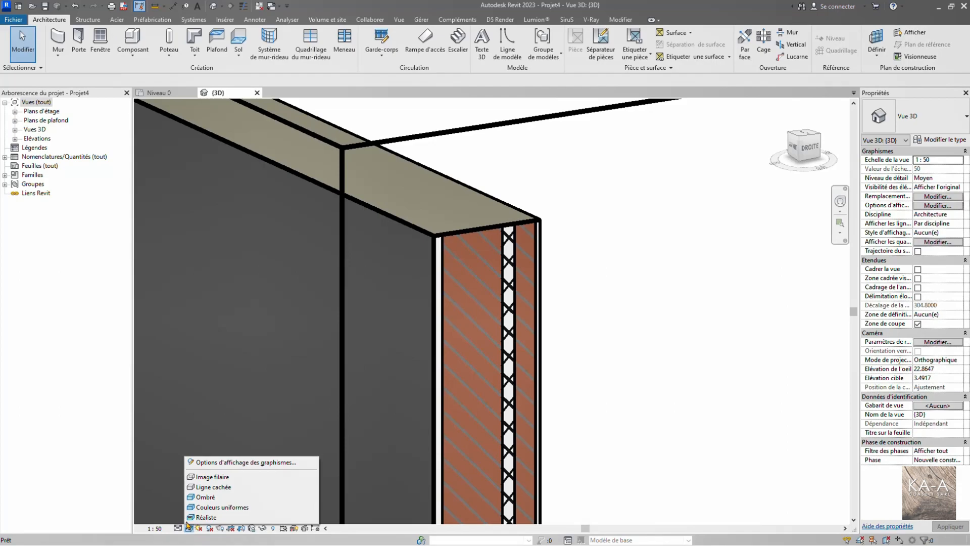
{"action": "left_click", "coordinate": [213, 487]}
{"action": "left_click", "coordinate": [189, 528]}
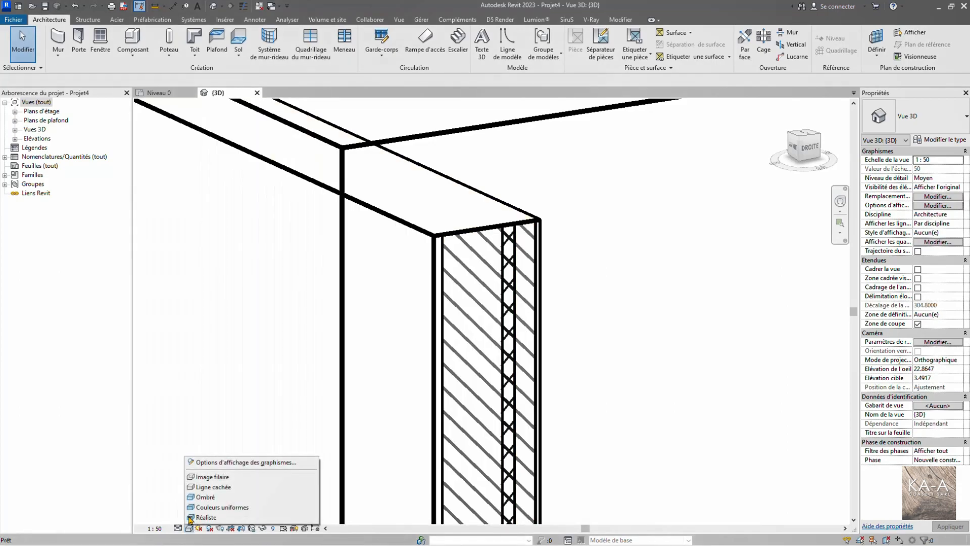
{"action": "left_click", "coordinate": [216, 499]}
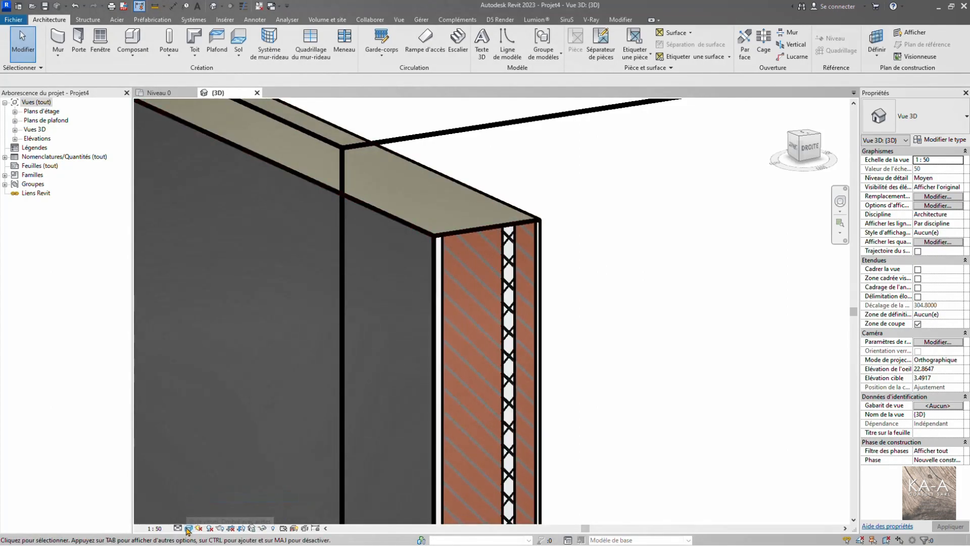
- Set the 3D view's visual style to Réaliste and examine the material textures on the cut wall
{"action": "left_click", "coordinate": [188, 528]}
{"action": "left_click", "coordinate": [205, 517]}
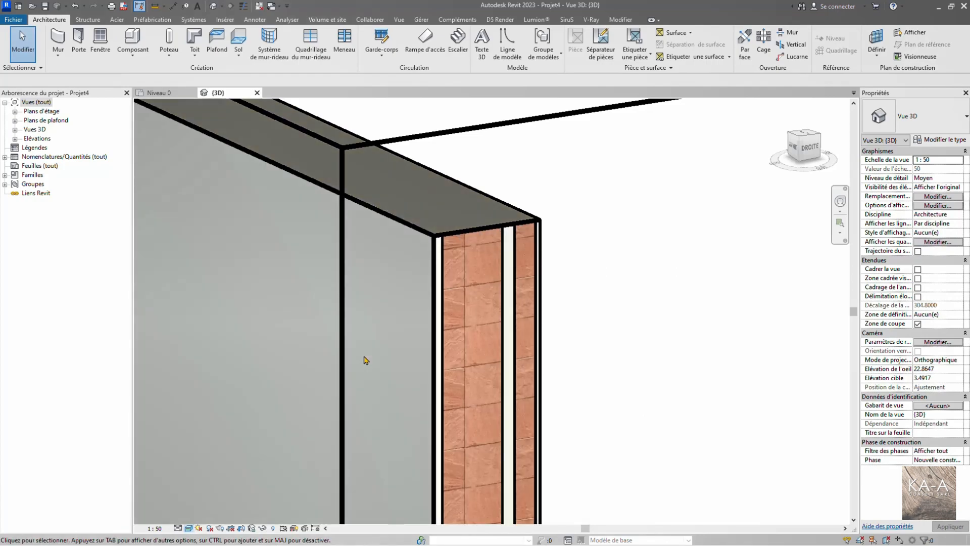
{"action": "scroll", "coordinate": [366, 359], "scroll_direction": "down", "scroll_amount": 6}
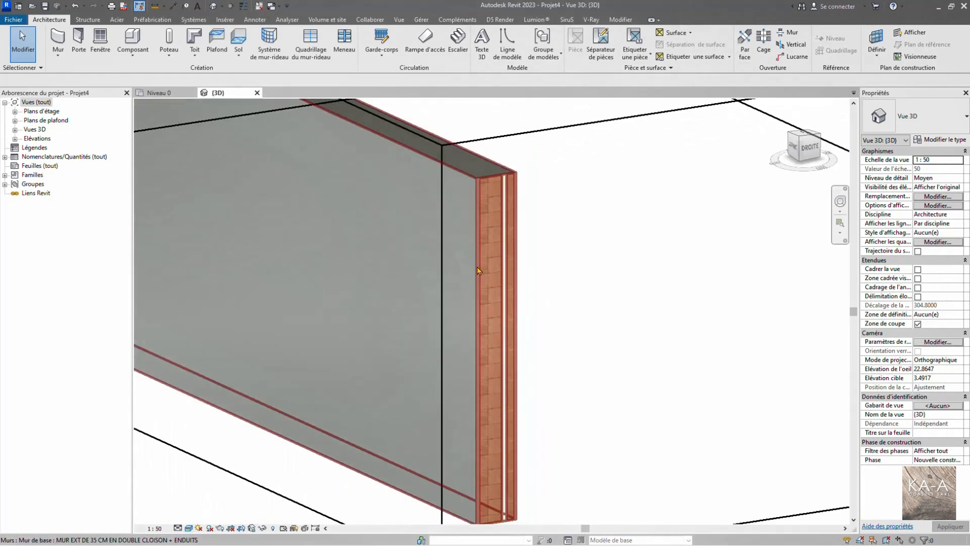
{"action": "scroll", "coordinate": [462, 223], "scroll_direction": "down", "scroll_amount": 3}
{"action": "middle_click_drag", "start_coordinate": [405, 279], "coordinate": [405, 283], "text": "shift"}
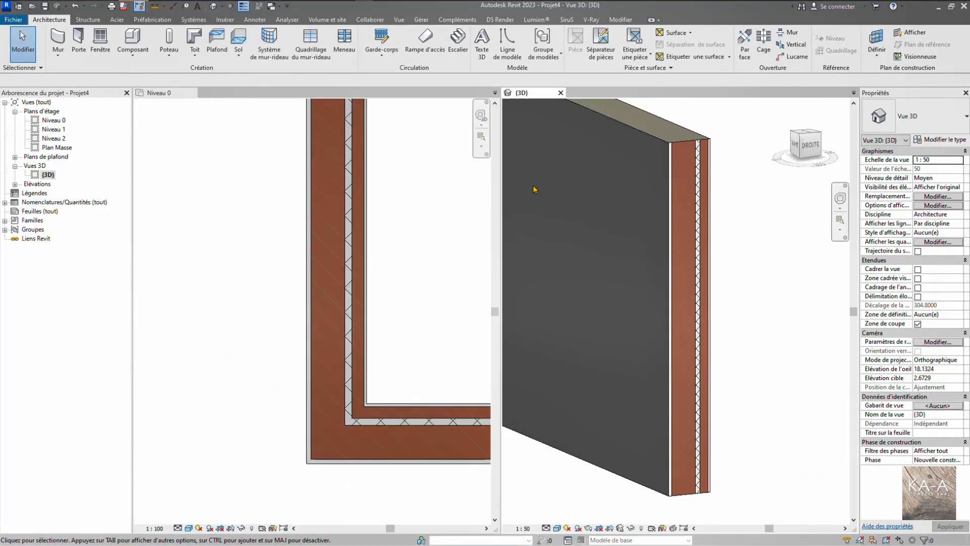